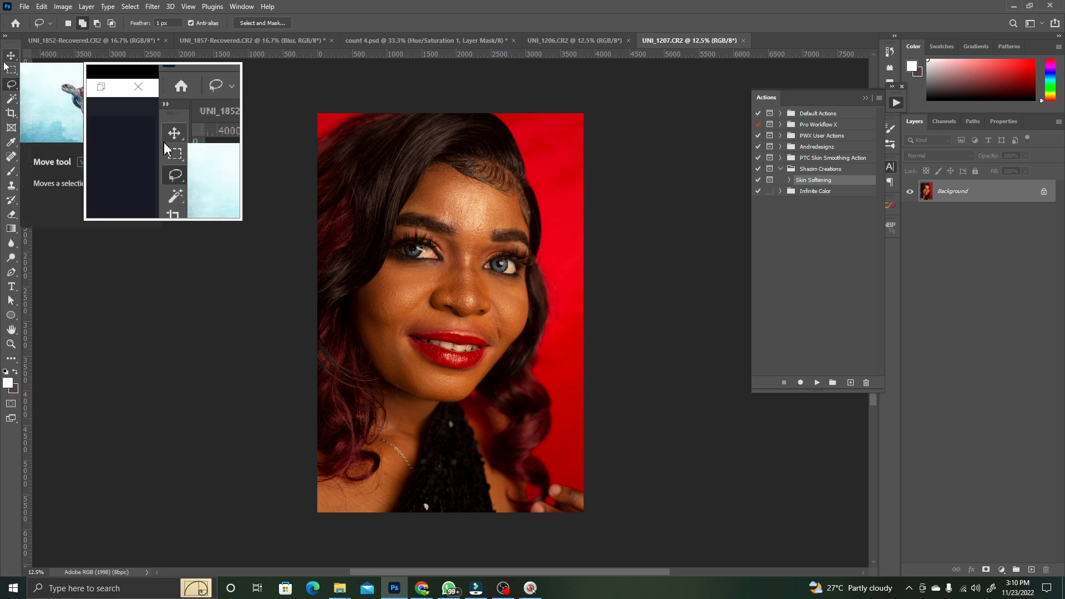
- Duplicate the Background layer of the portrait
key(v)
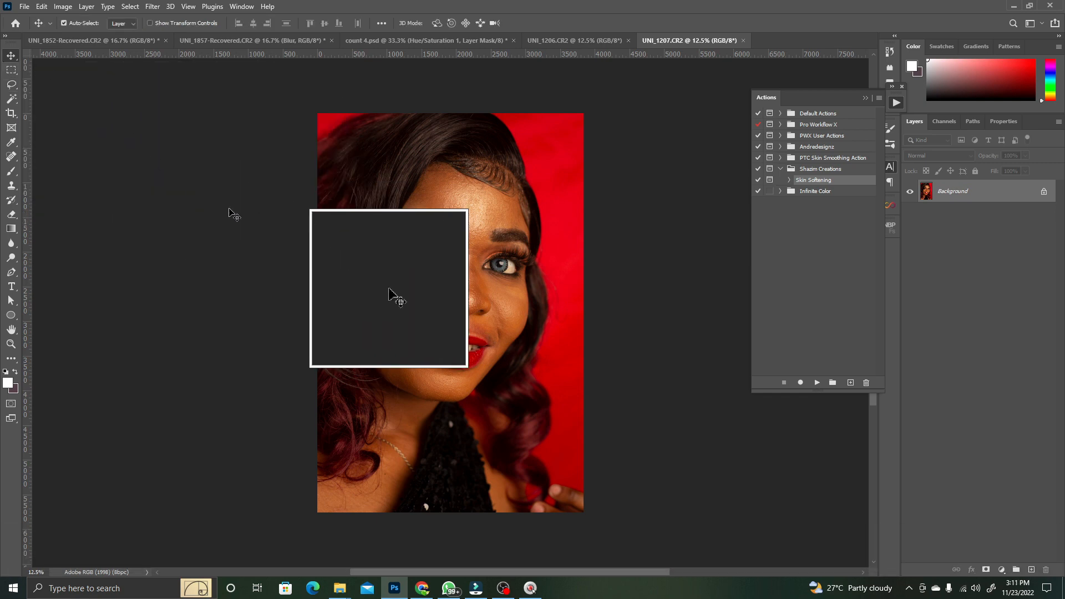
key(z)
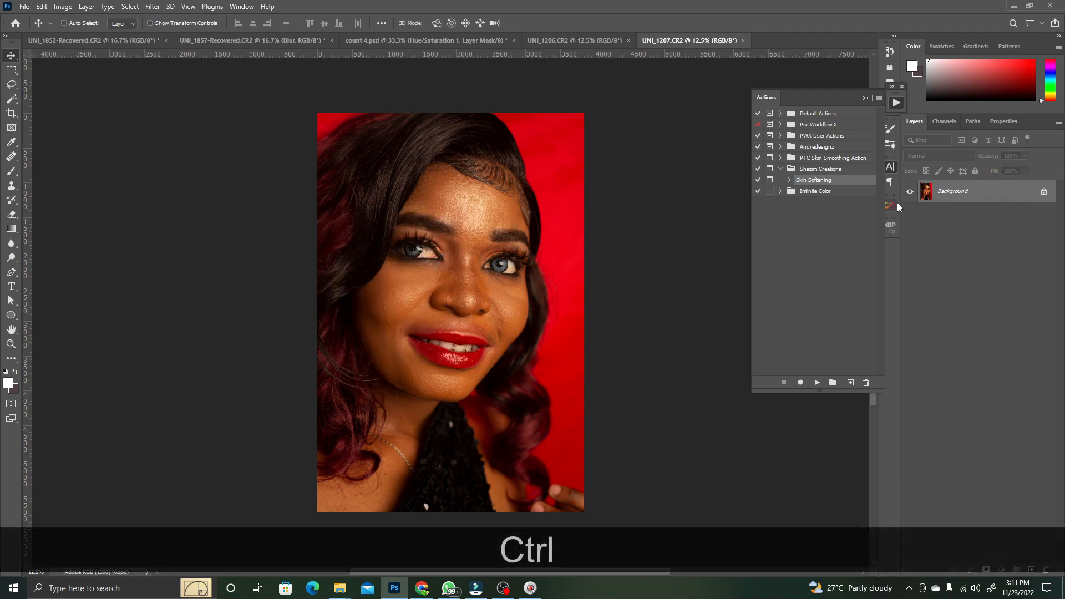
key(ctrl+j)
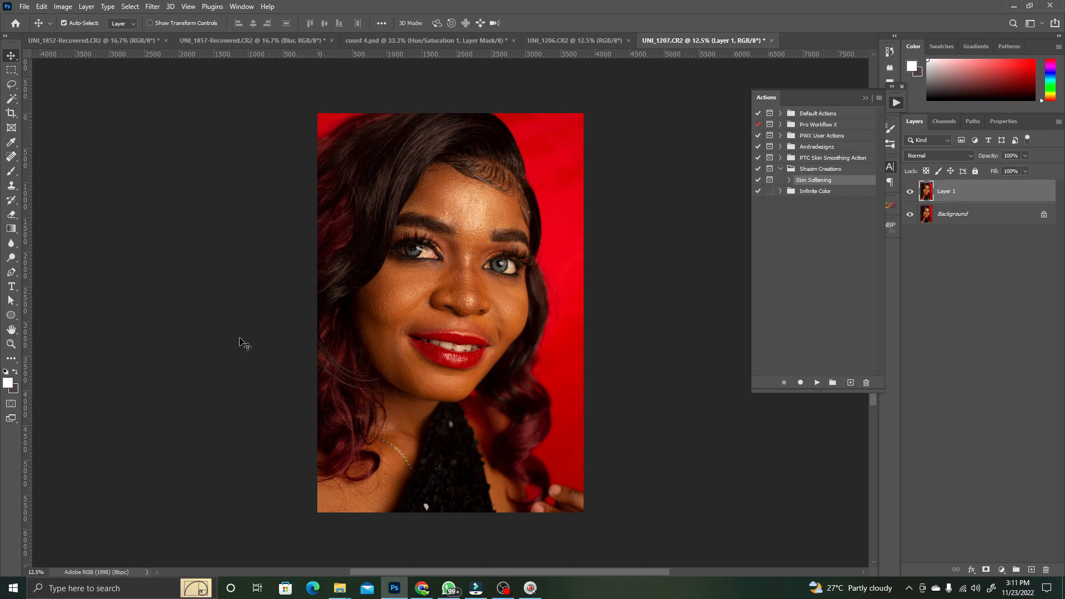
right_click(12, 175)
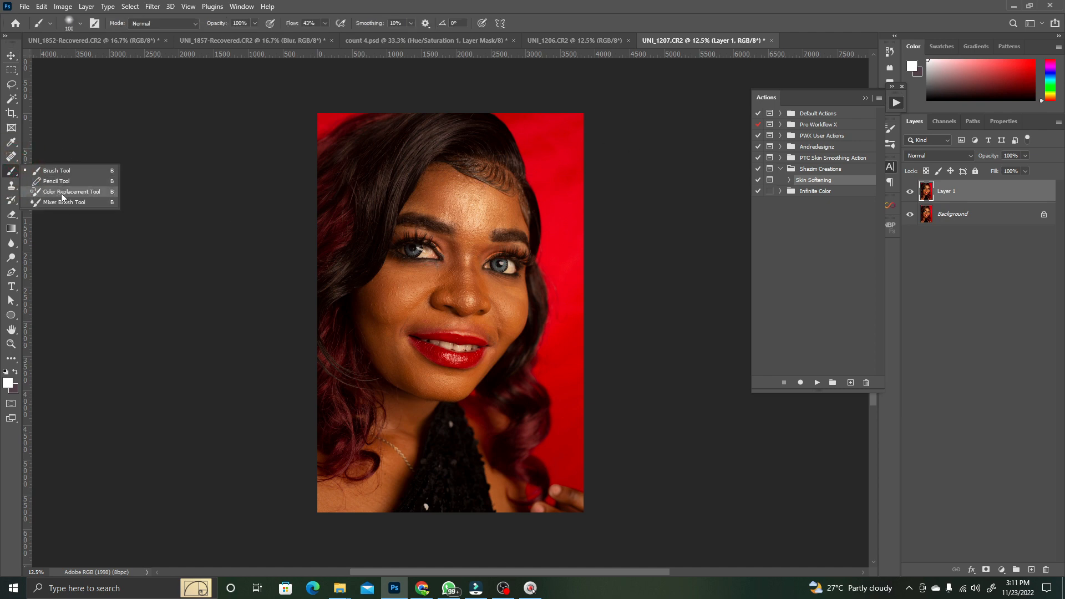
key(Caps_Lock)
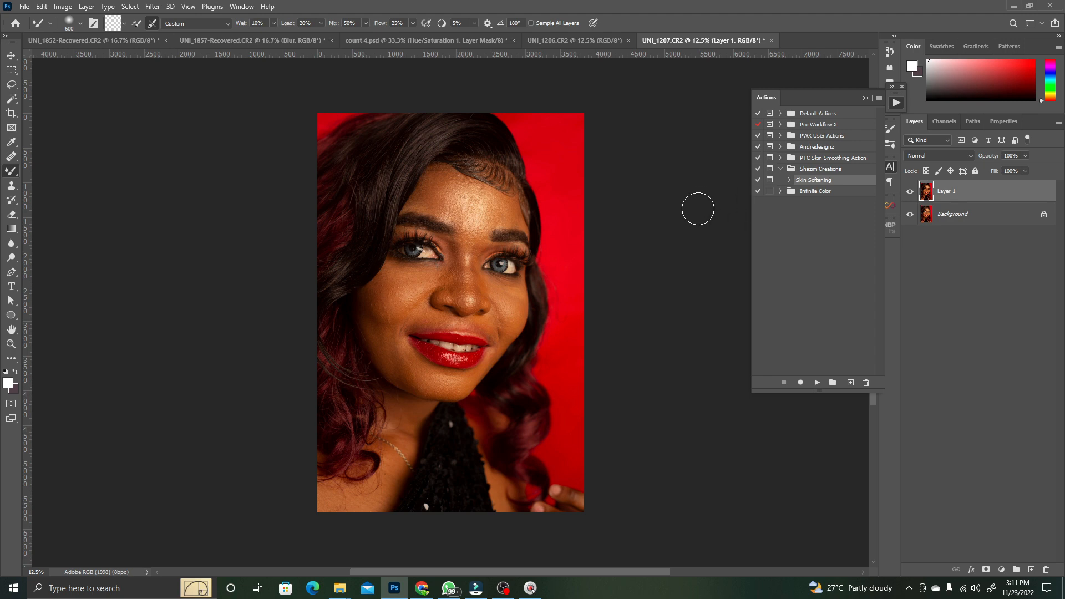
key(v)
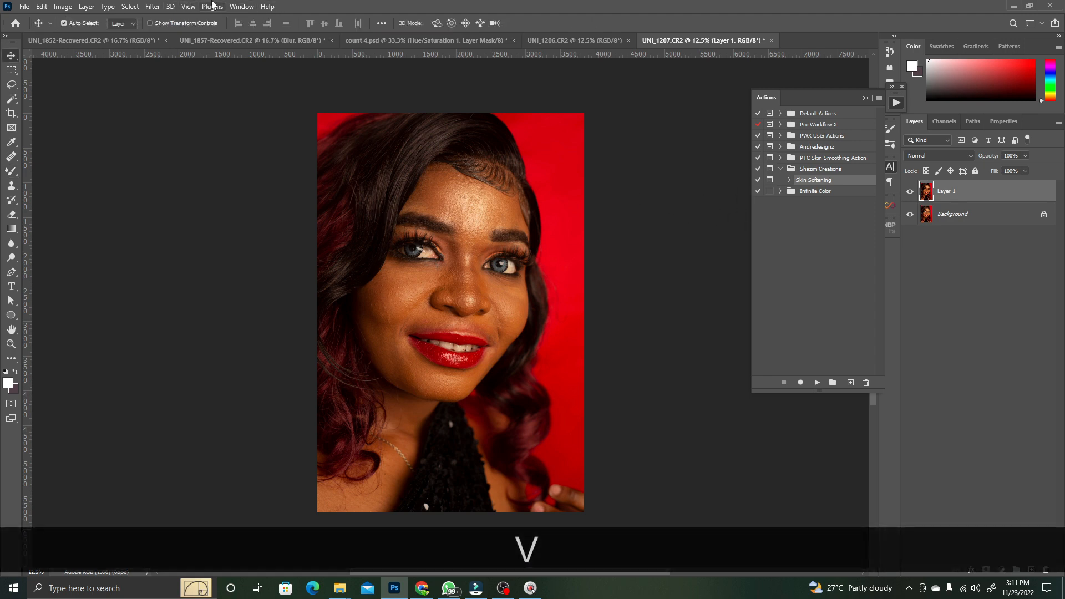
click(153, 8)
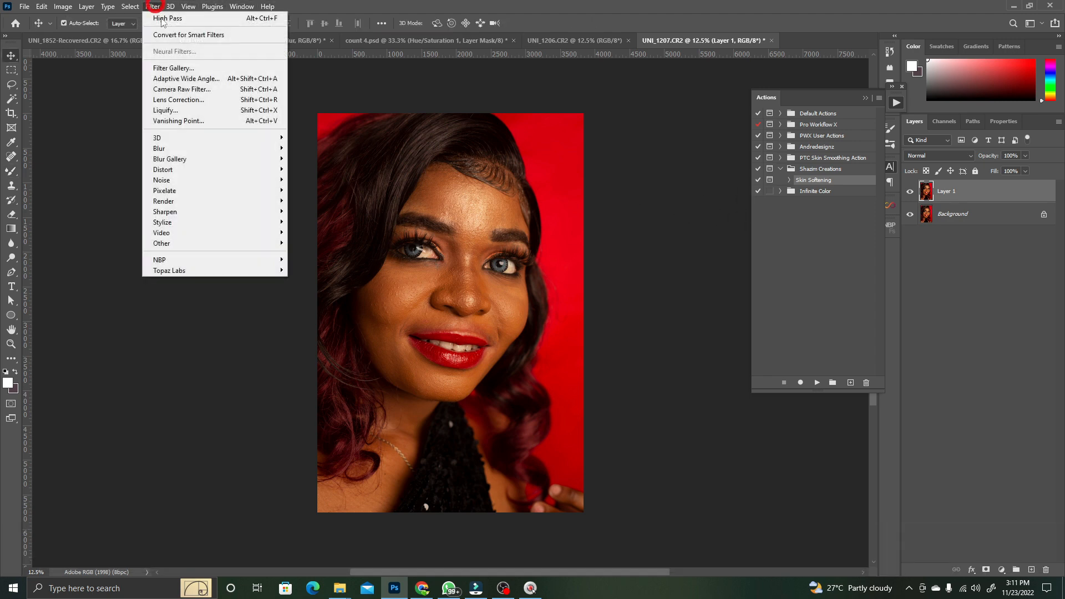
click(191, 89)
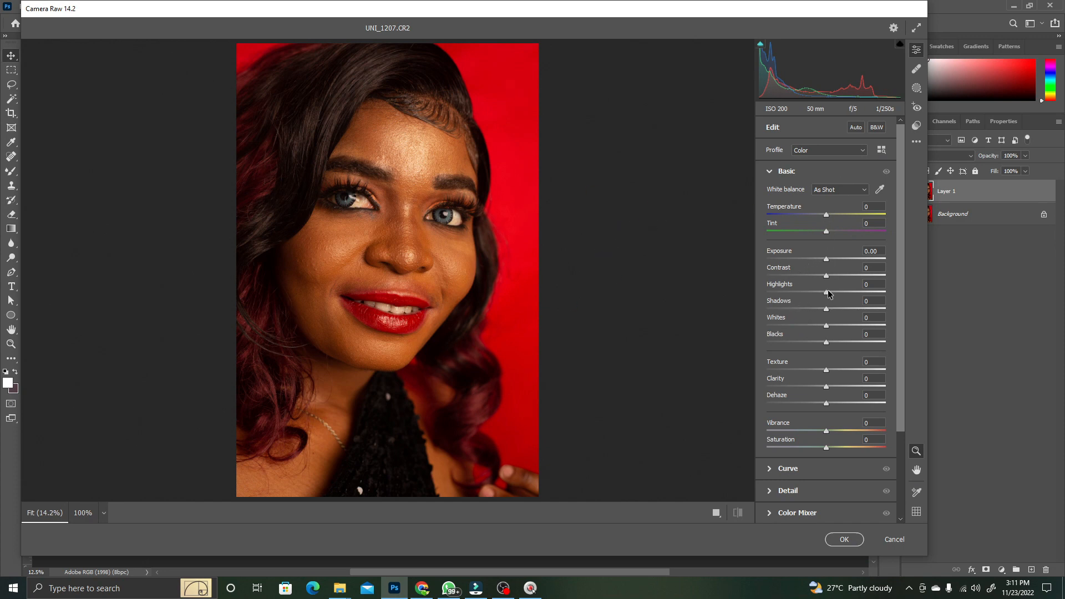
mouse_move(826, 292)
mouse_down()
mouse_move(859, 300)
mouse_move(825, 301)
mouse_move(831, 311)
mouse_move(873, 311)
mouse_move(803, 306)
mouse_move(875, 310)
mouse_move(815, 305)
mouse_up()
click(910, 542)
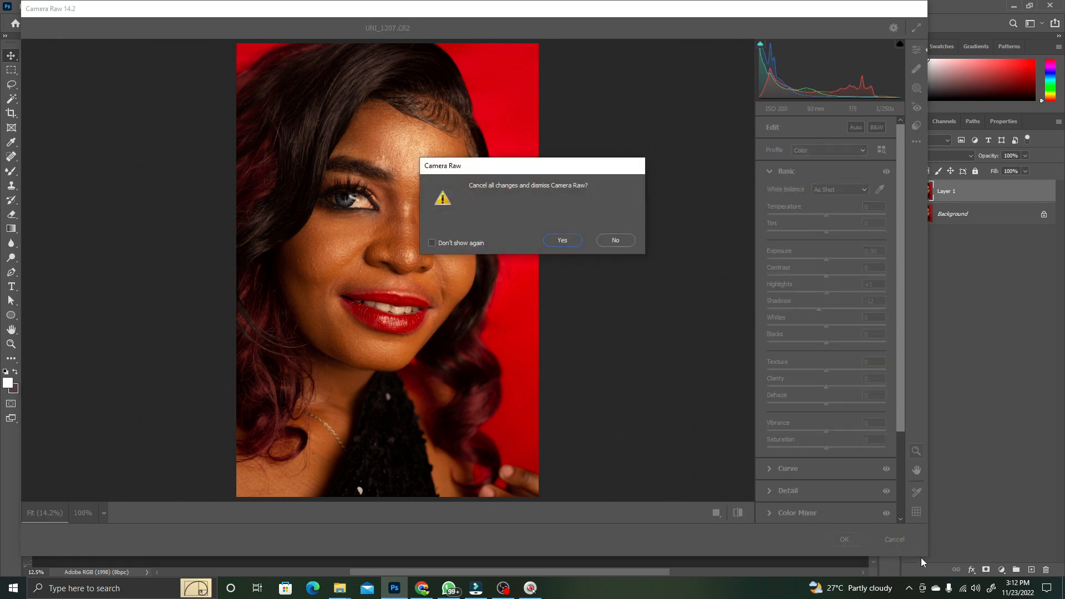
click(629, 241)
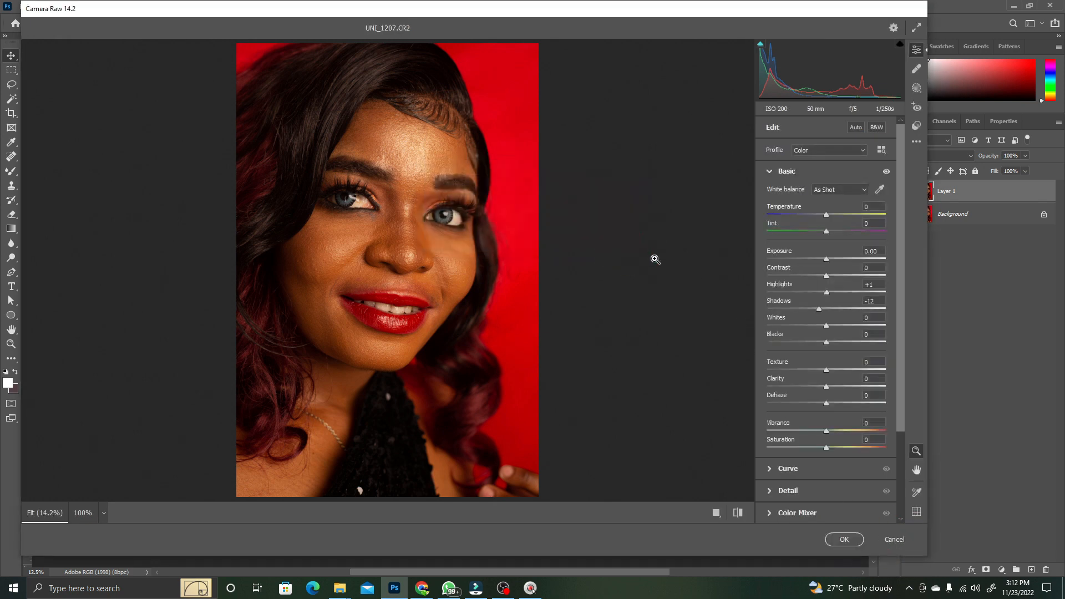
click(894, 539)
click(562, 240)
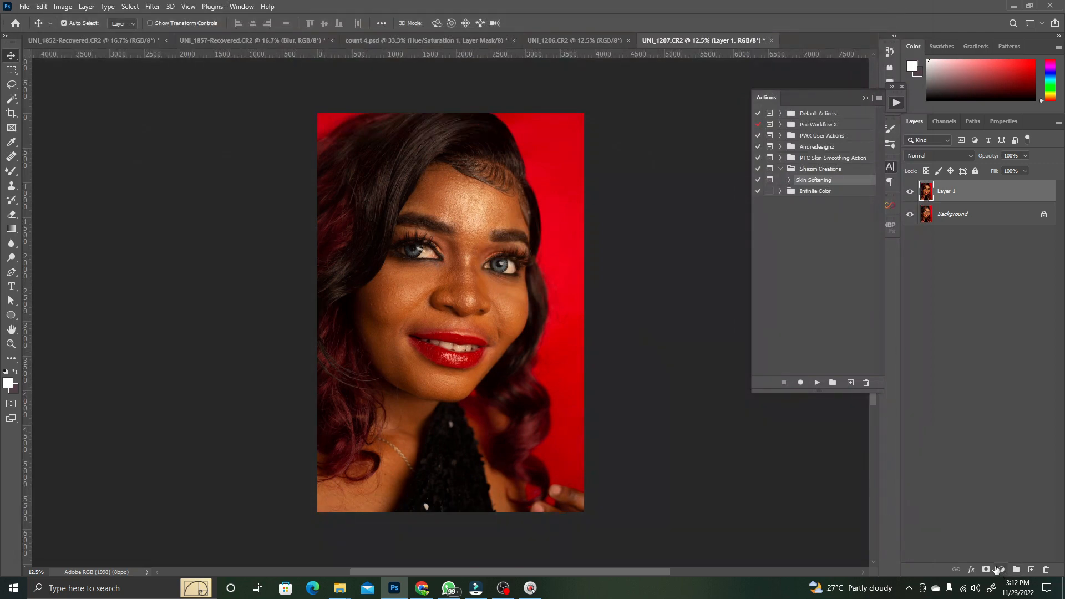
- Add a Selective Color adjustment layer above the duplicated portrait layer and return to the layer list
key(z)
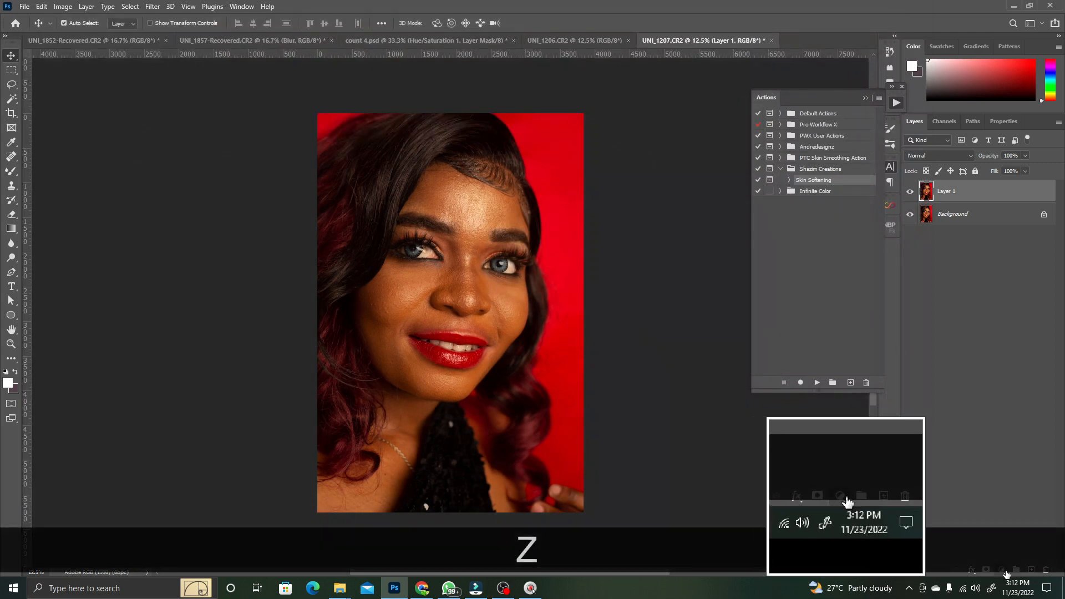
click(1002, 572)
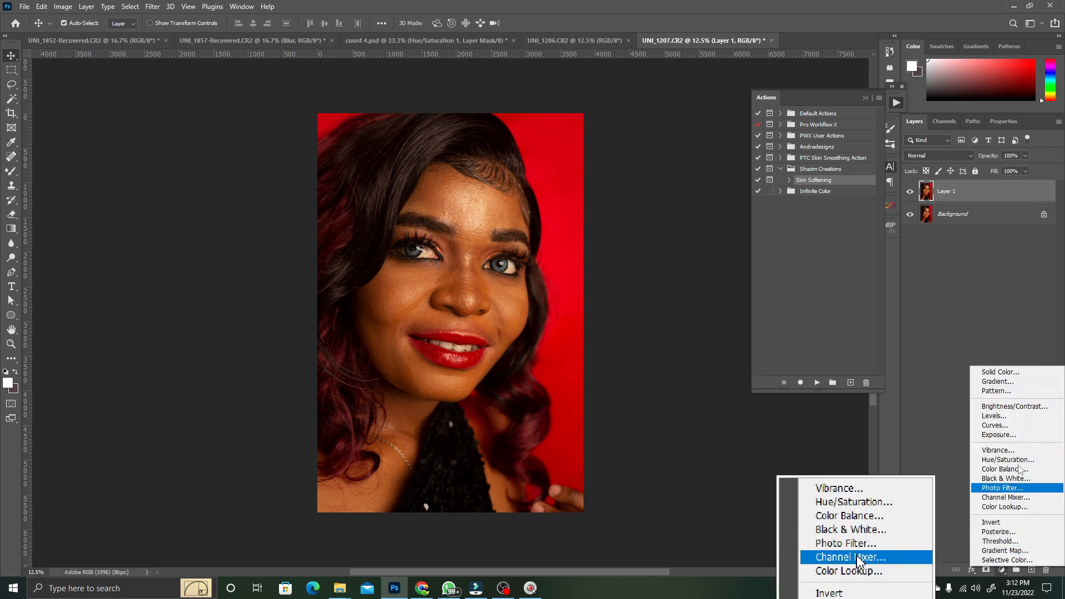
click(993, 560)
click(914, 122)
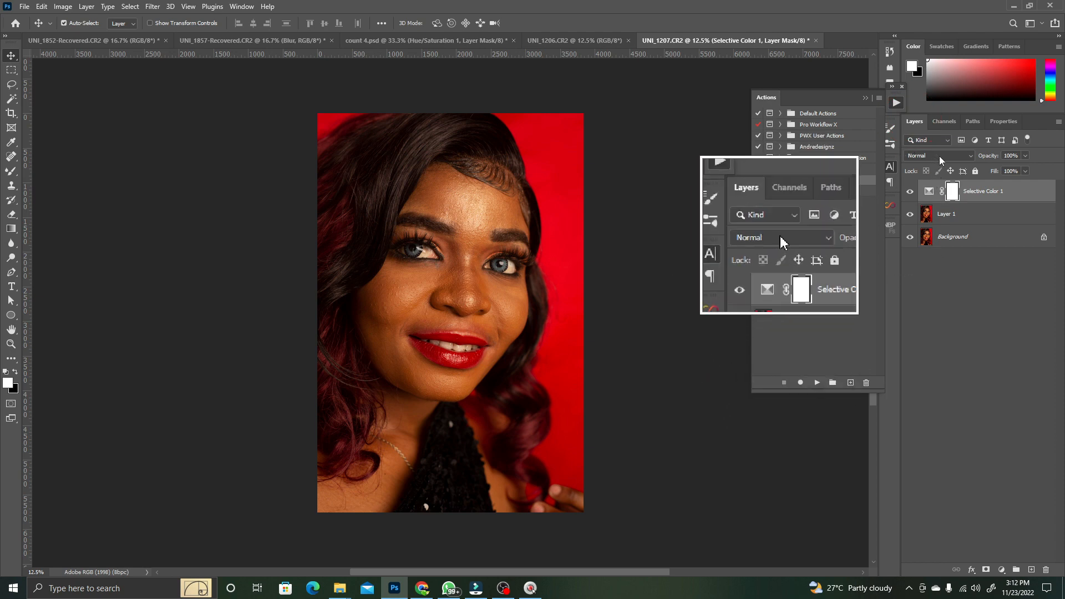
- Set the Selective Color layer's blend mode to Screen and its opacity to 44%, comparing the photo with and without it
click(939, 155)
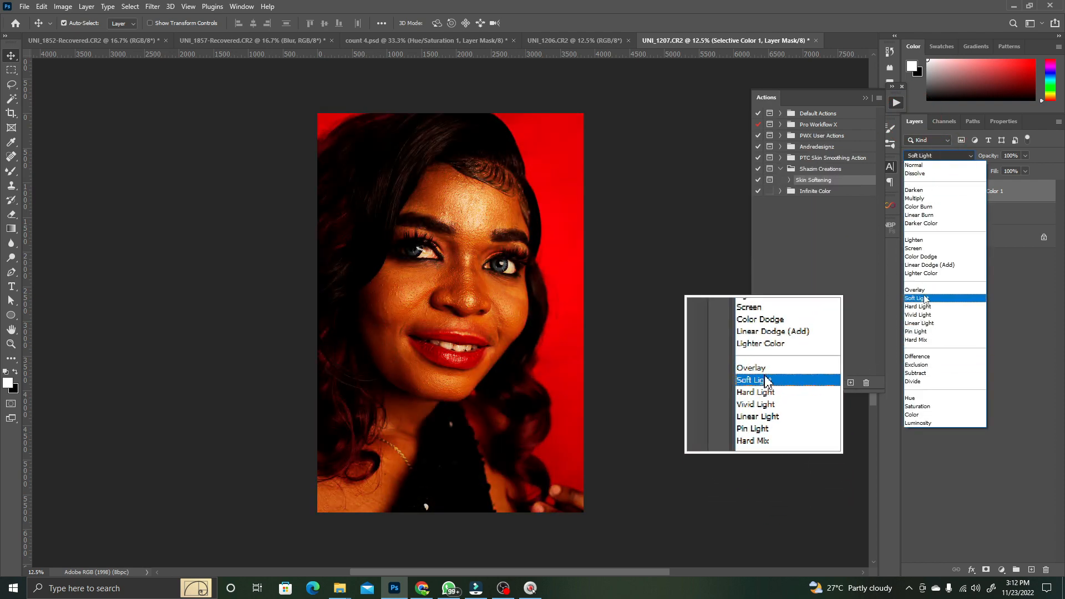
click(916, 239)
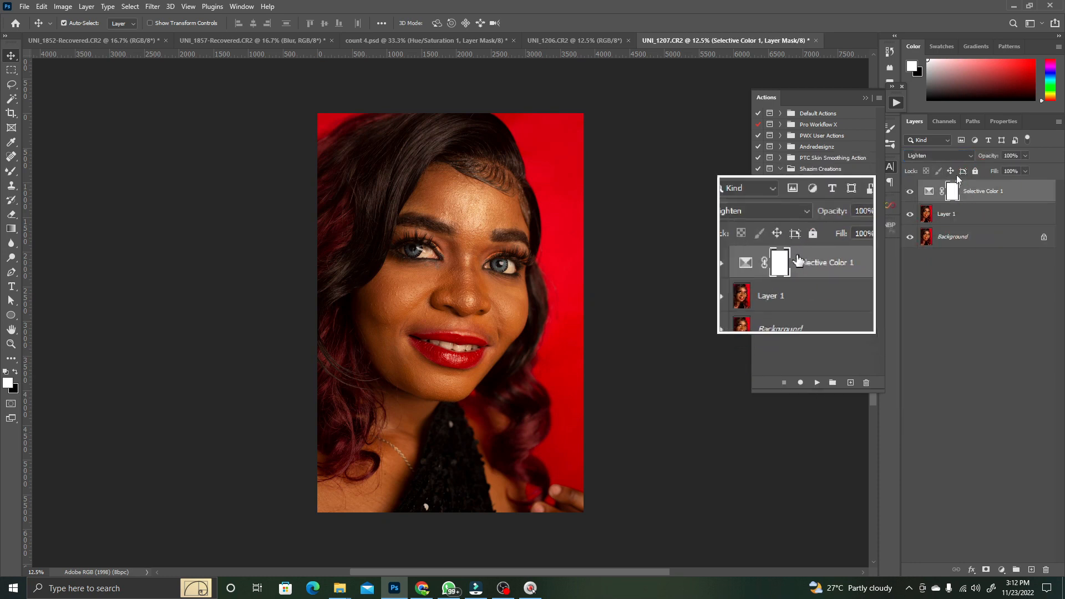
click(939, 155)
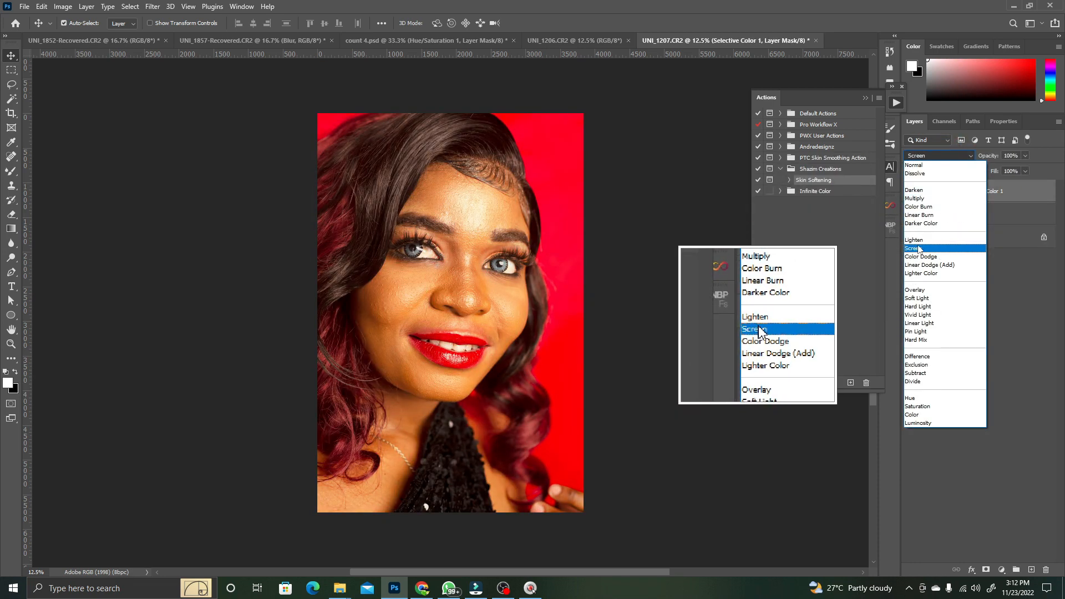
click(918, 248)
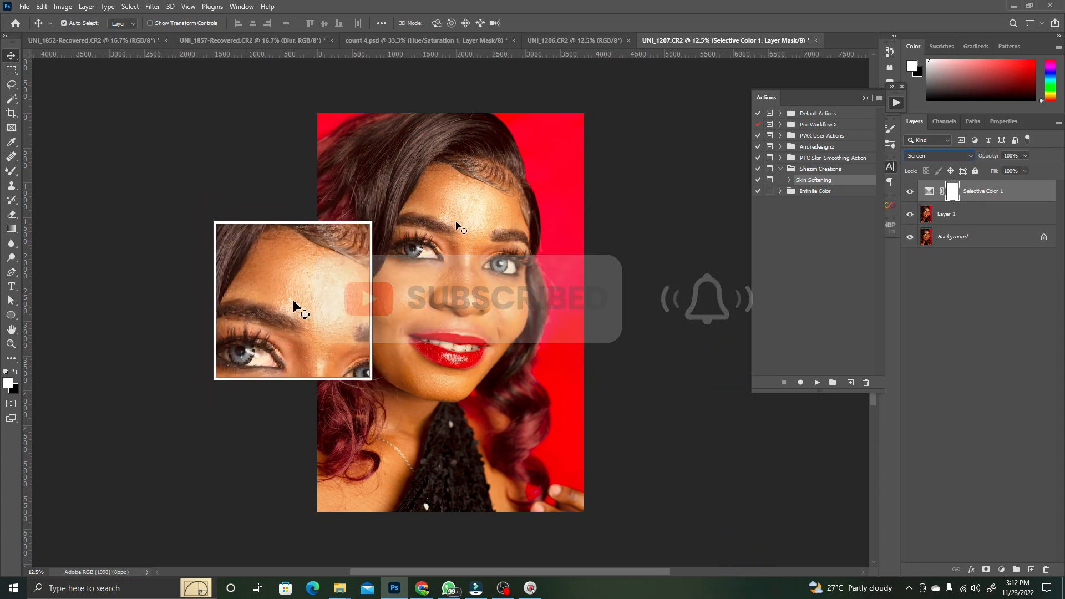
drag(988, 155, 962, 157)
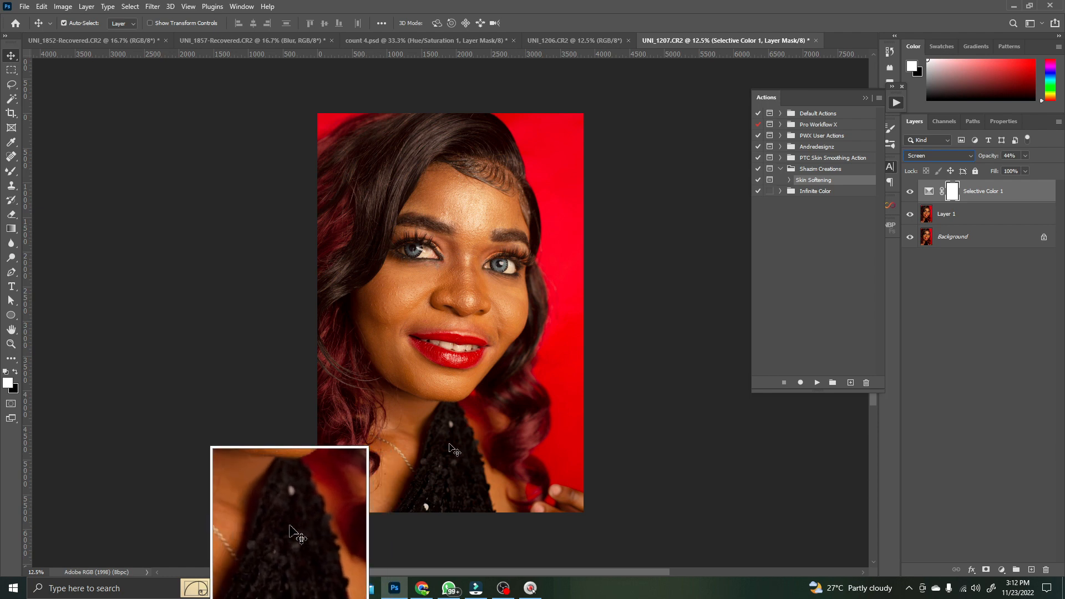
click(909, 192)
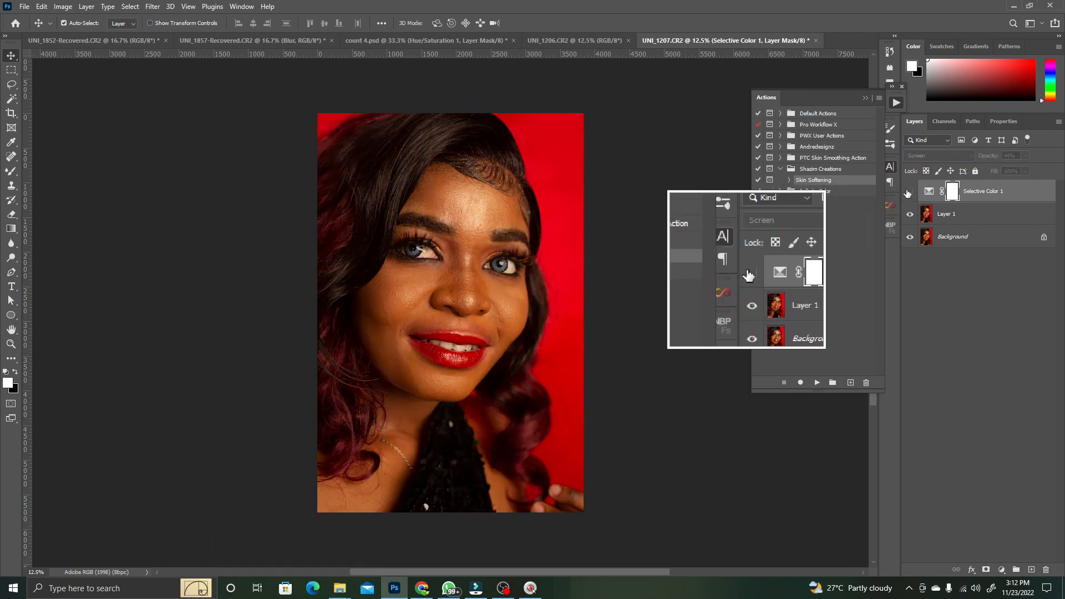
click(908, 192)
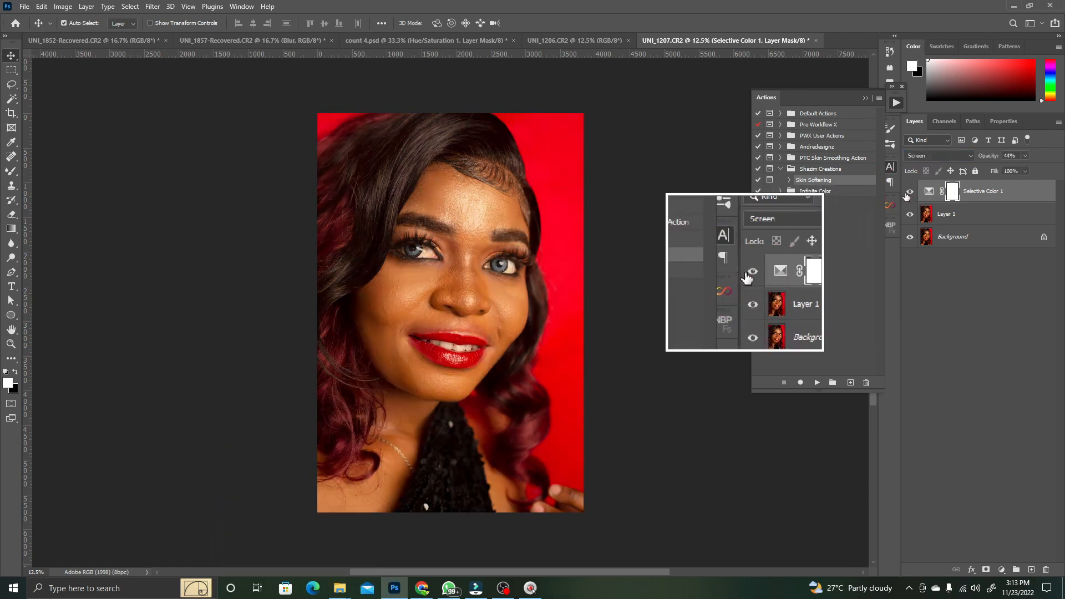
click(908, 192)
click(908, 192)
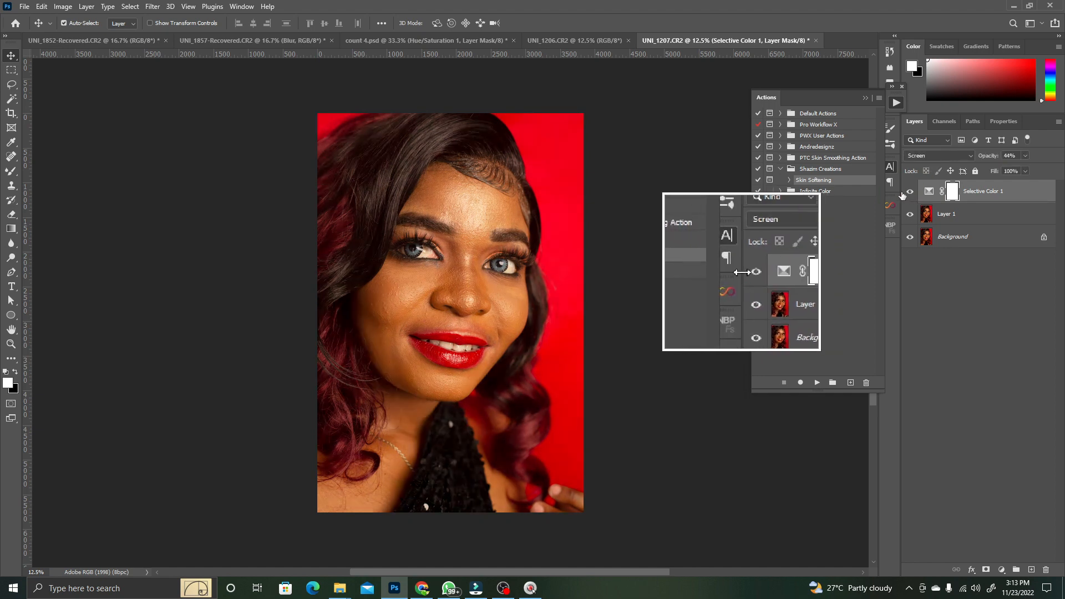
- Stamp the visible layers into a new top layer and run the AD - Frequency Separation action from the Andredesignz set
shift+click(977, 218)
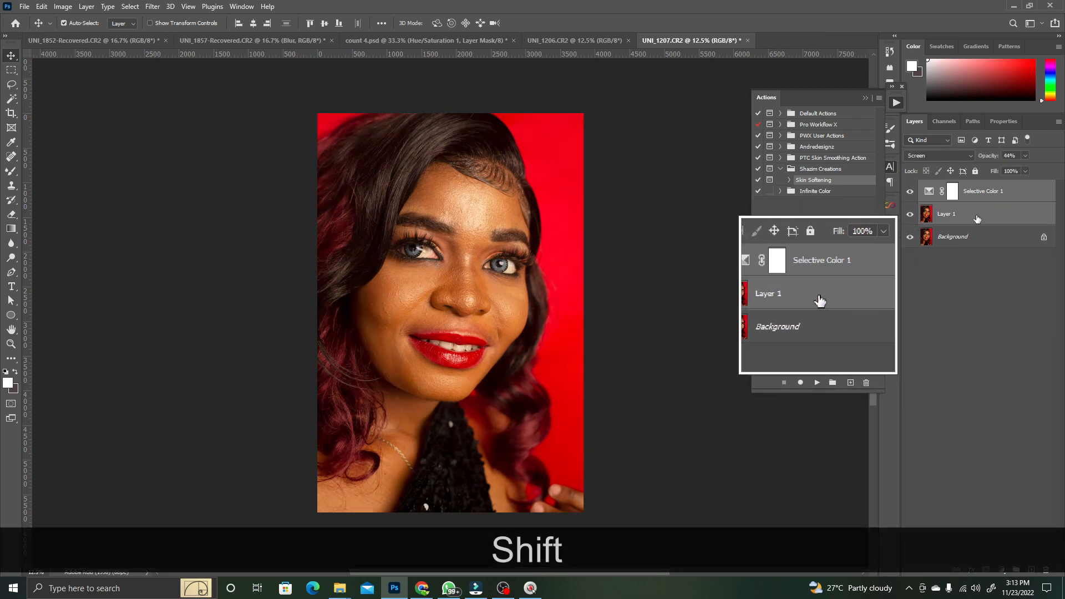
key(ctrl+shift+alt+e)
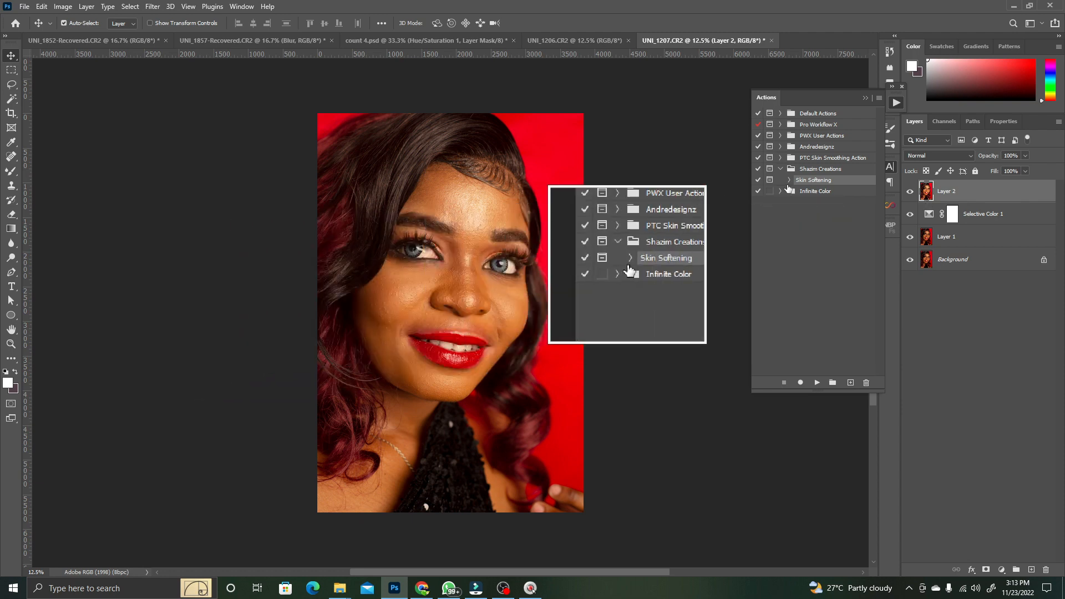
click(781, 147)
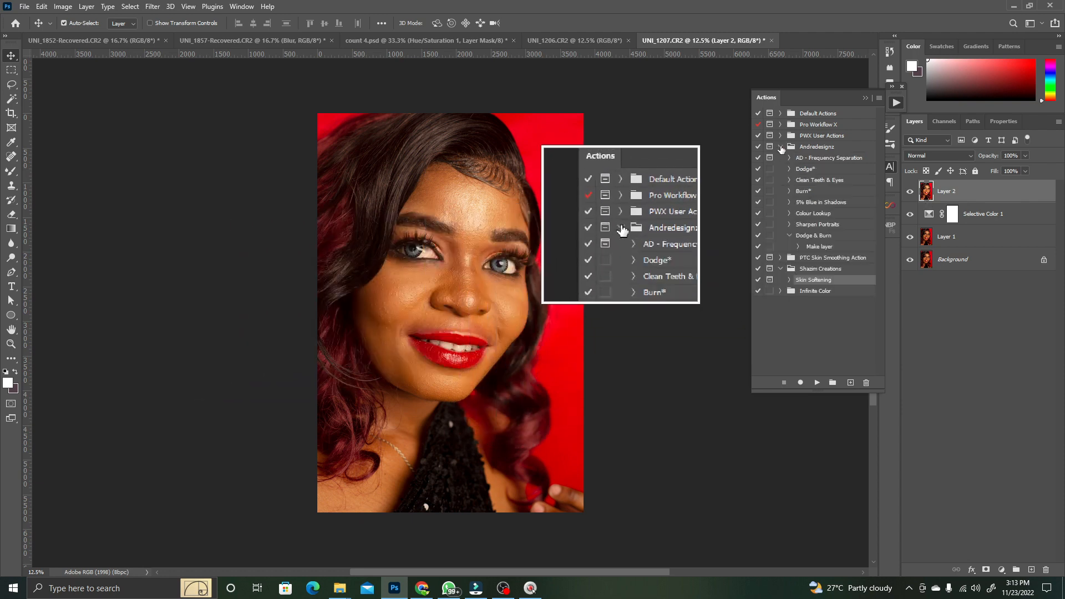
click(834, 159)
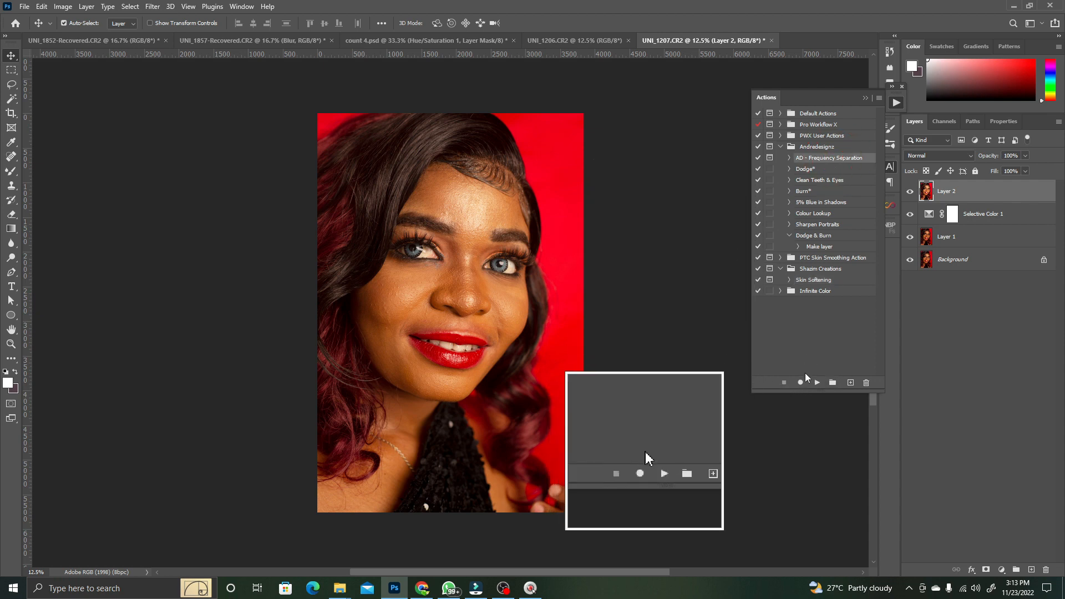
click(814, 383)
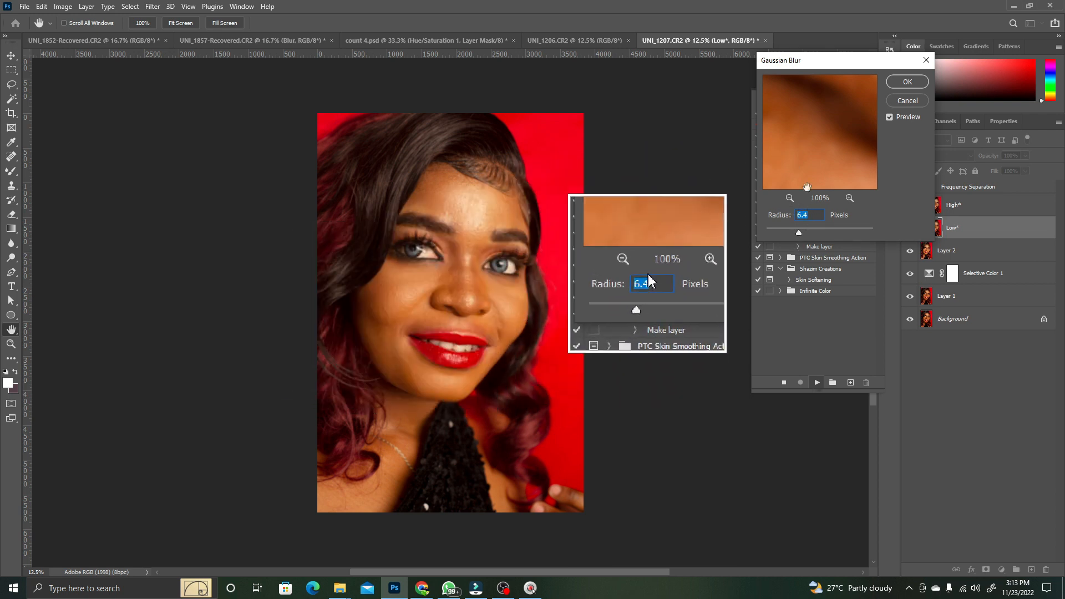
- Lower the Gaussian Blur radius to 0.1 pixels to judge the facial skin without blur
click(789, 198)
click(789, 198)
click(789, 198)
click(789, 198)
click(789, 198)
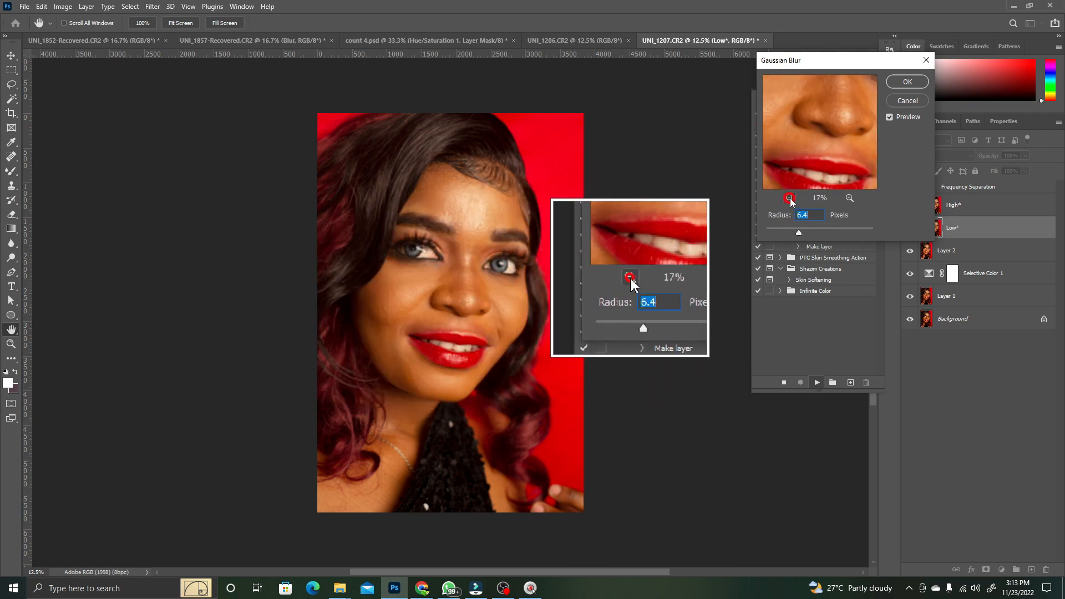
click(789, 198)
click(789, 198)
drag(831, 152, 821, 178)
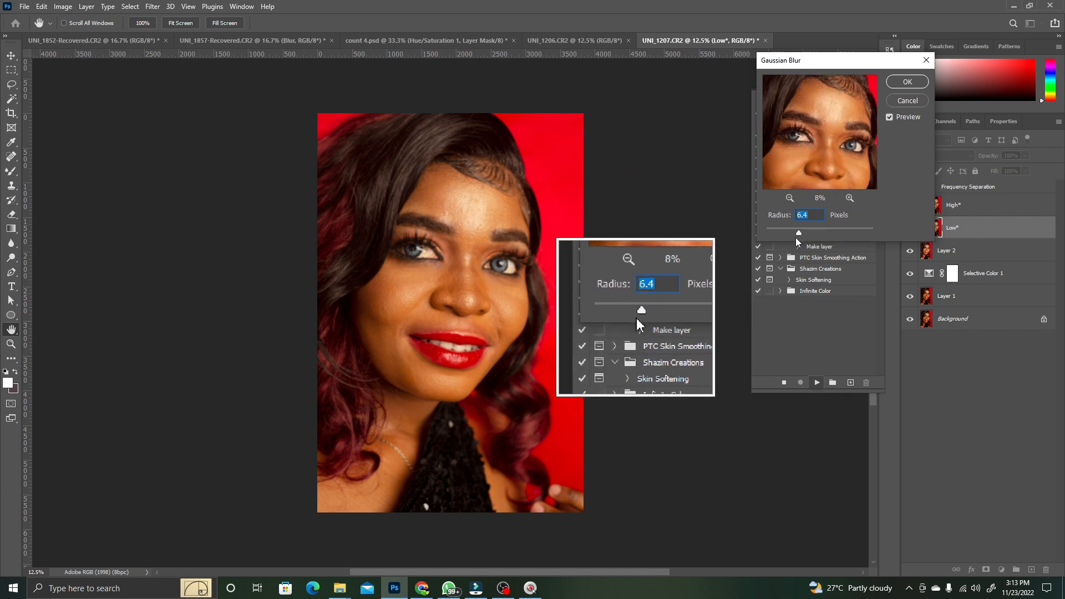
drag(799, 233, 765, 233)
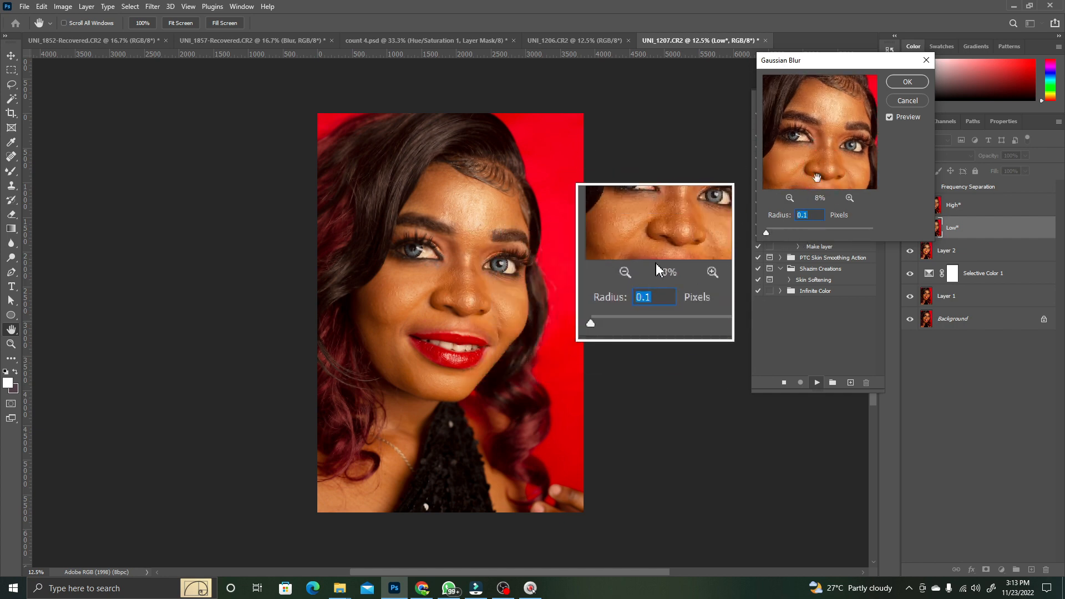
- Raise the Gaussian Blur radius until the fine skin texture softens, and apply it to the Low* layer to complete the frequency separation
click(849, 198)
click(849, 198)
click(849, 198)
drag(834, 189, 824, 127)
drag(766, 234, 799, 235)
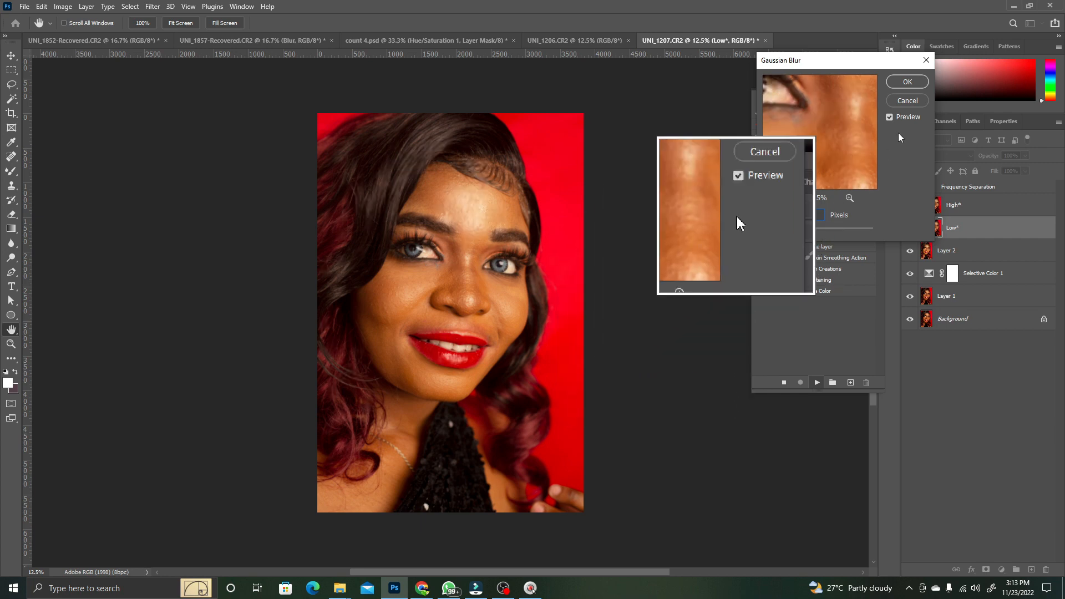
click(907, 83)
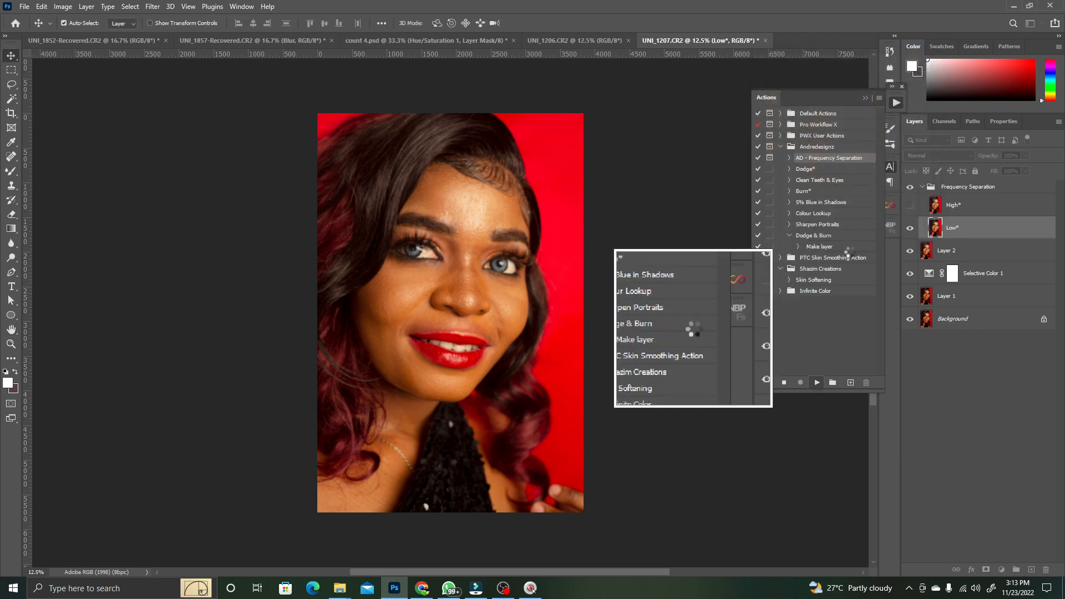
click(864, 97)
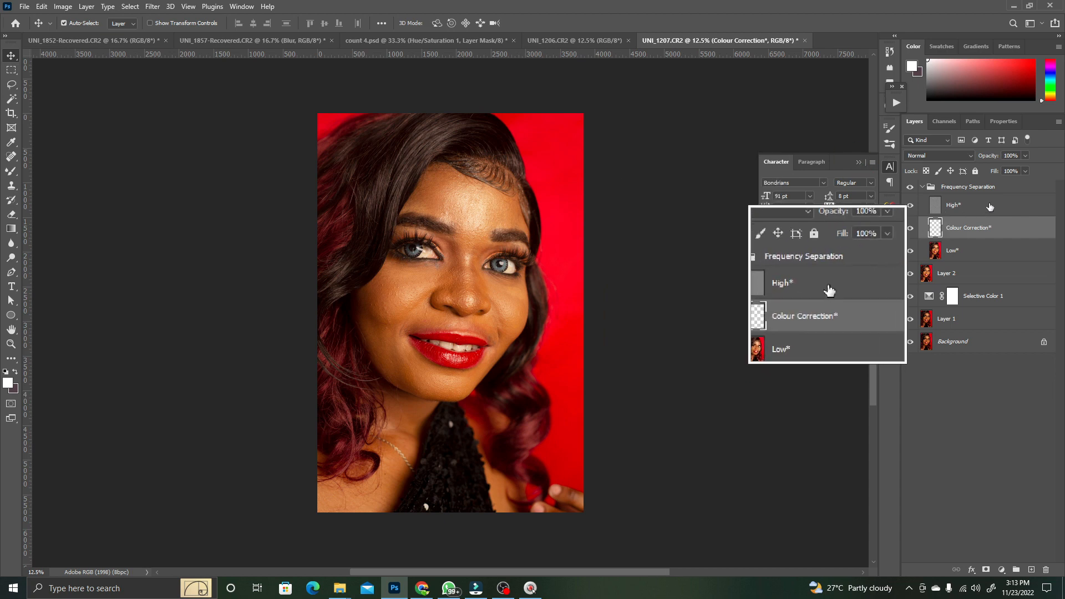
- Add a Black & White adjustment layer with Reds at -78 and place it above the Frequency Separation group
click(970, 187)
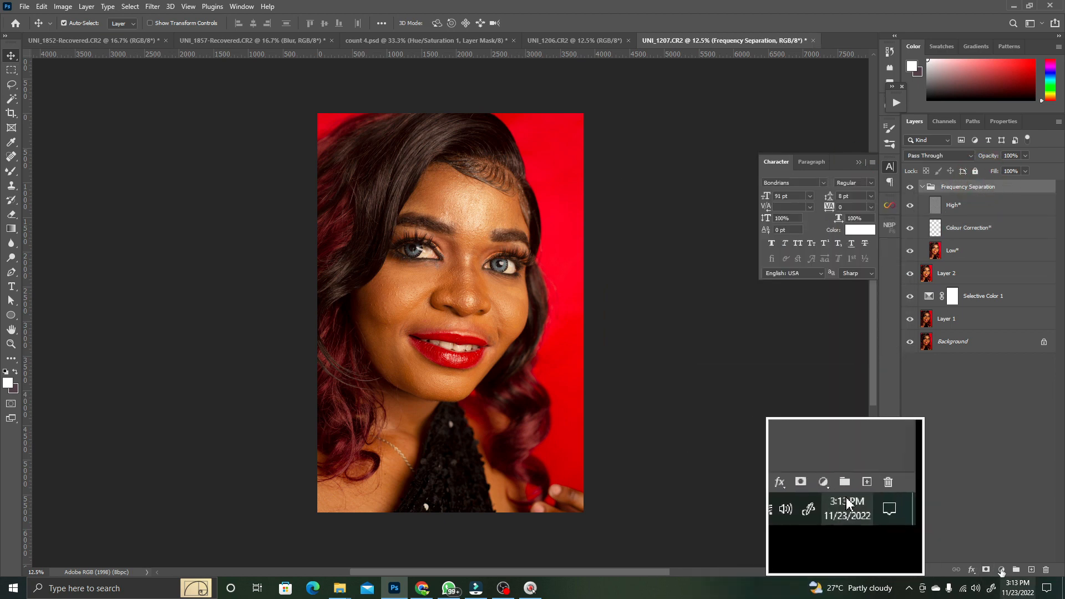
click(1001, 570)
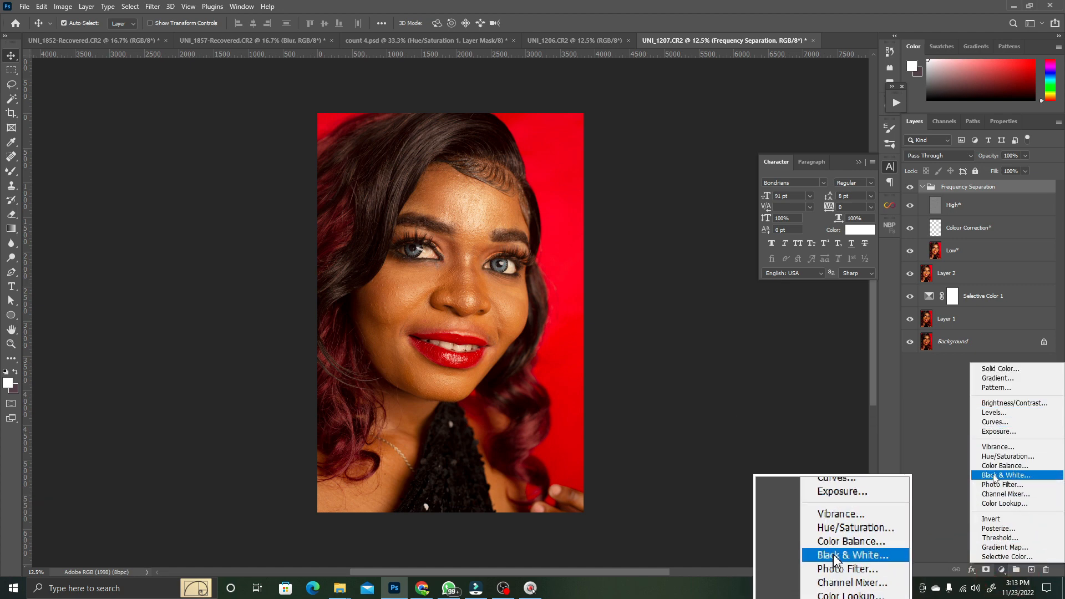
click(994, 476)
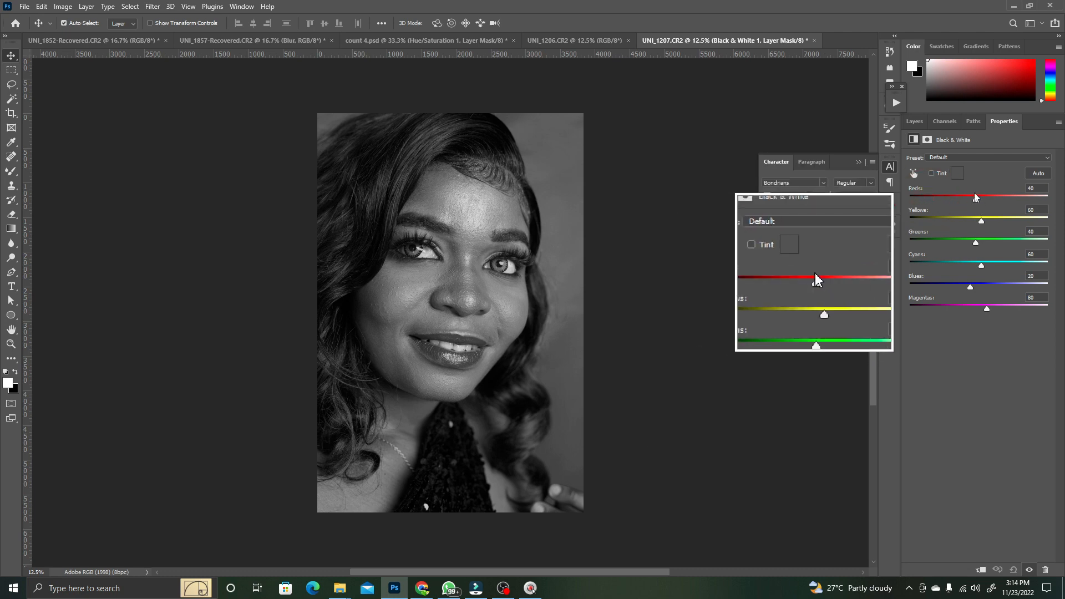
drag(976, 200, 943, 201)
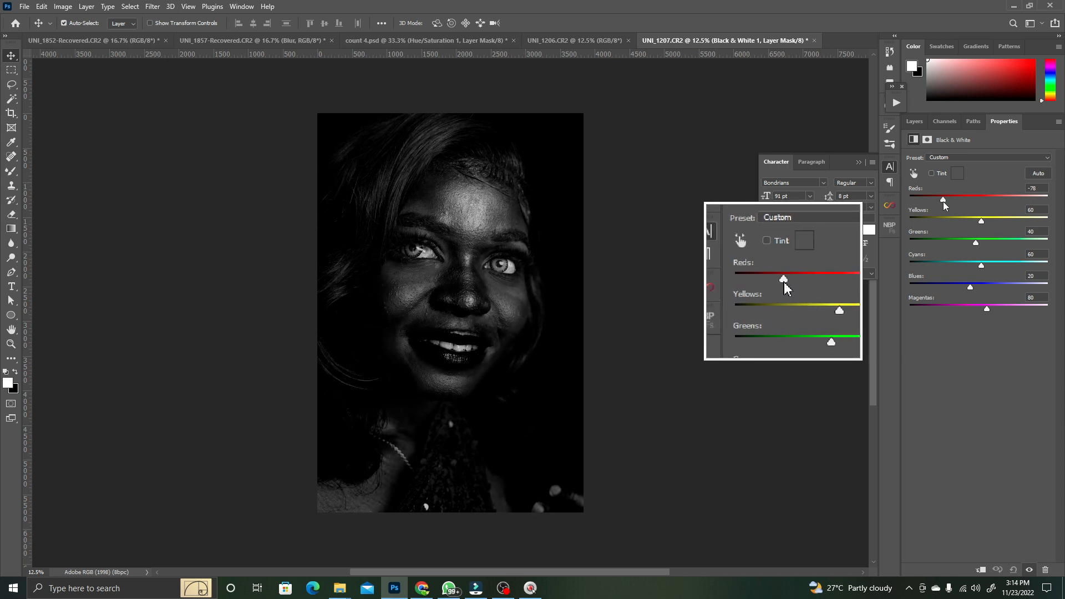
click(914, 121)
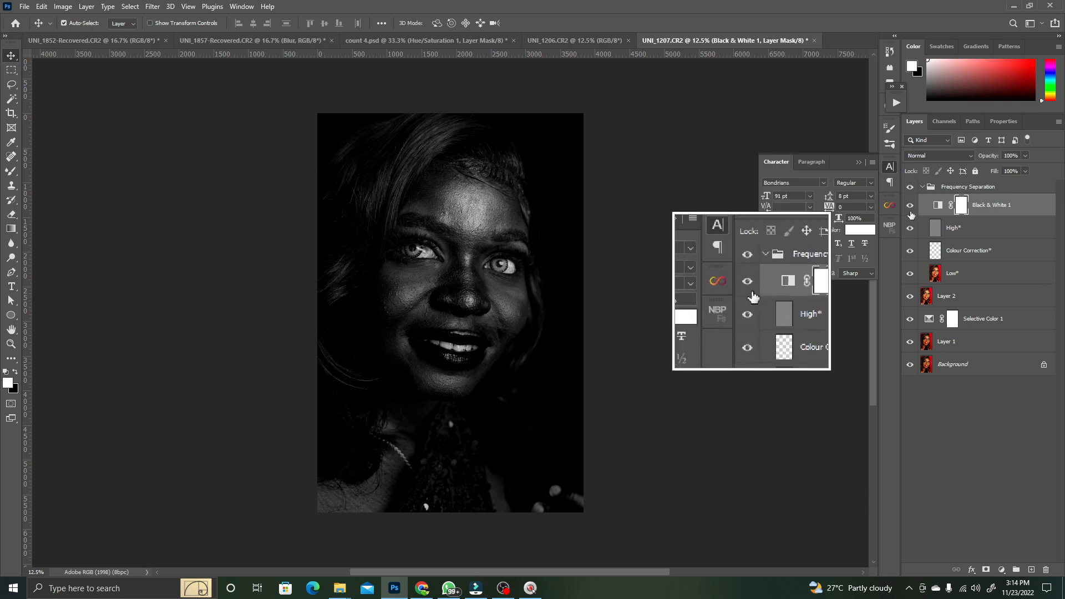
drag(995, 206, 990, 183)
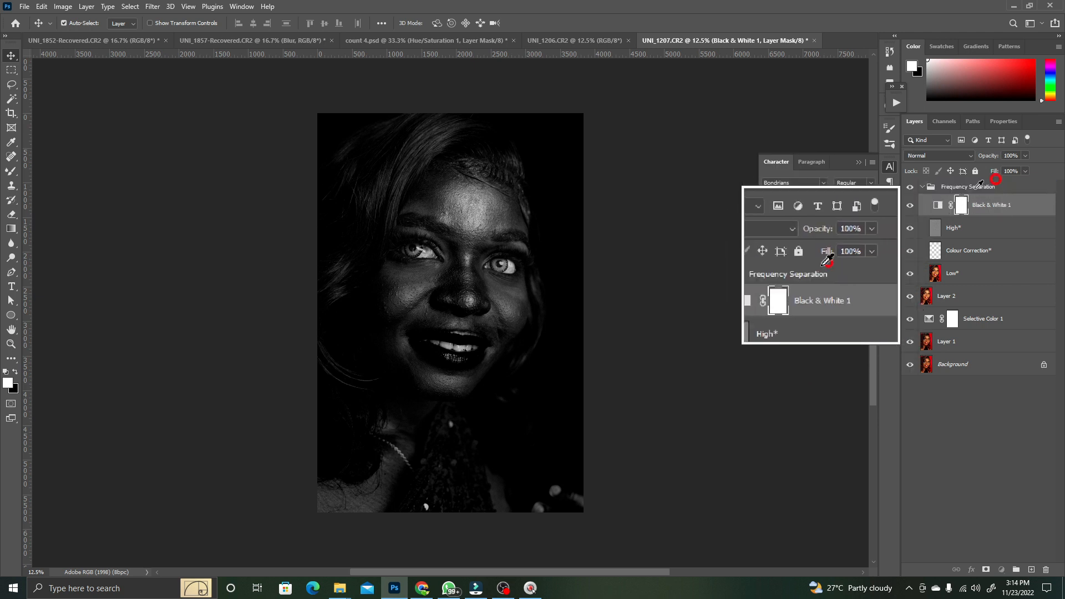
- Hide the High* layer and smooth the forehead skin beside the hairline on the Low* layer with a 400-pixel Mixer Brush
click(910, 227)
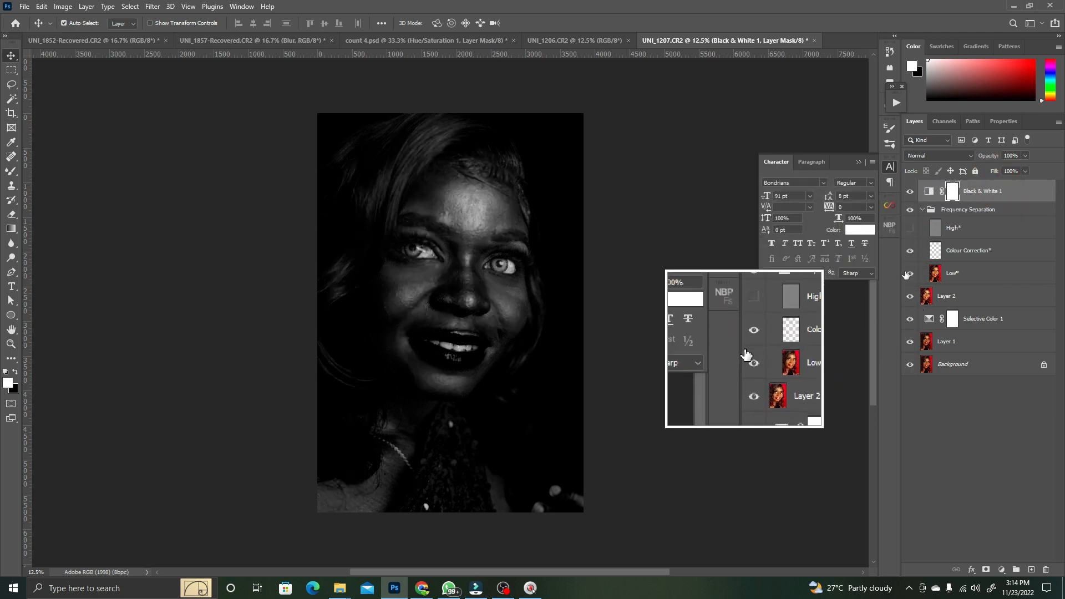
click(935, 274)
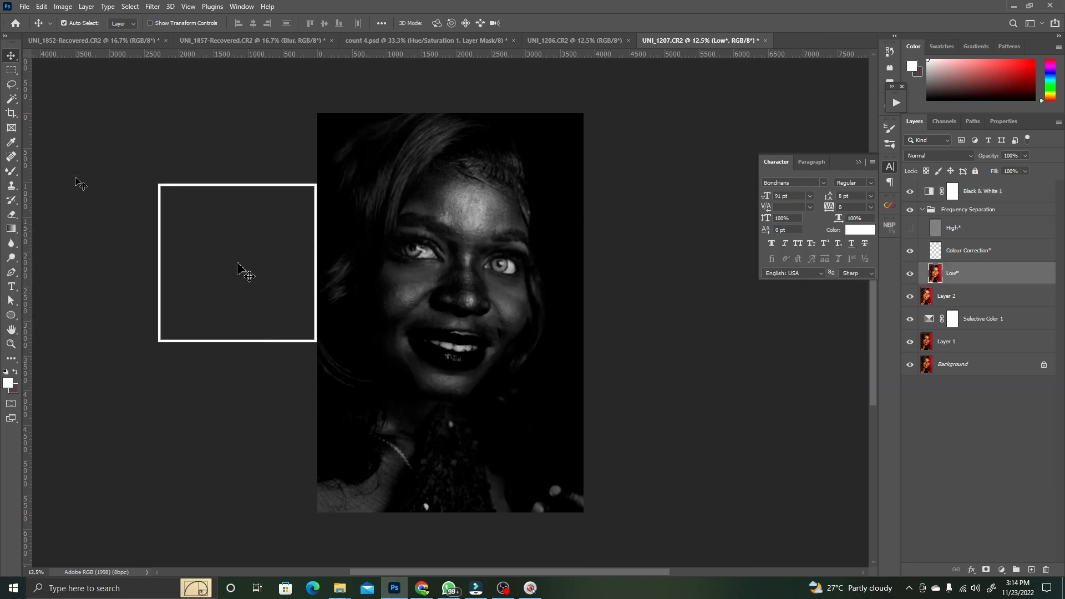
click(21, 171)
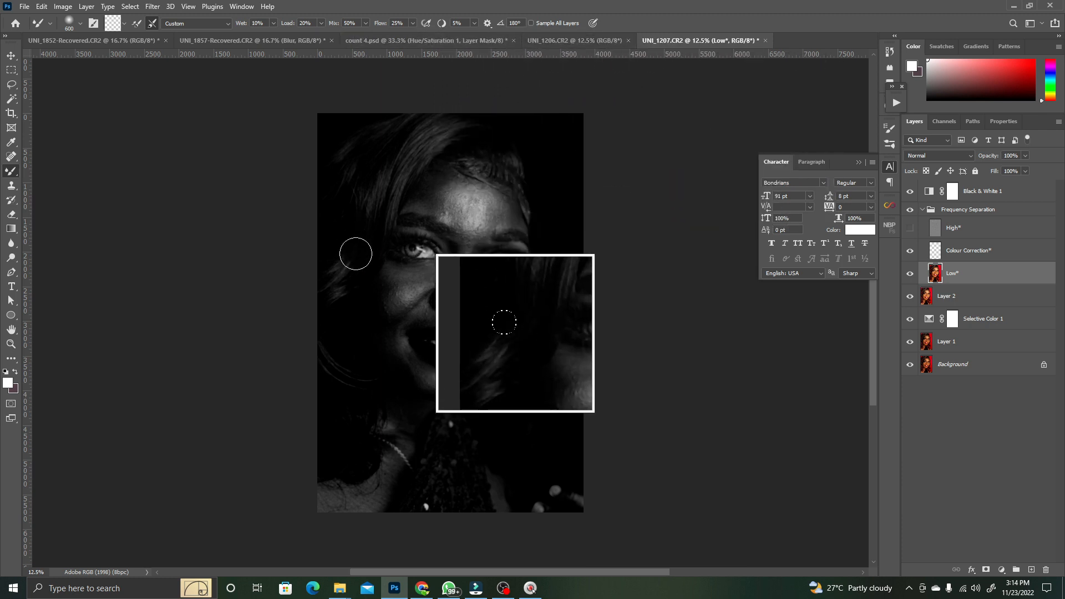
ctrl+space+click(458, 211)
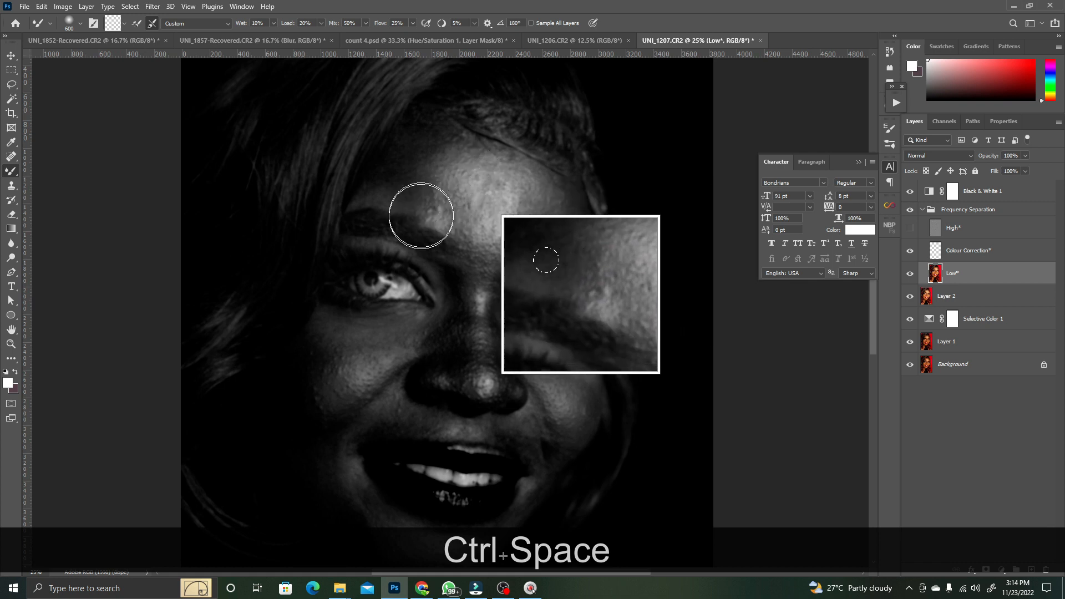
key(z)
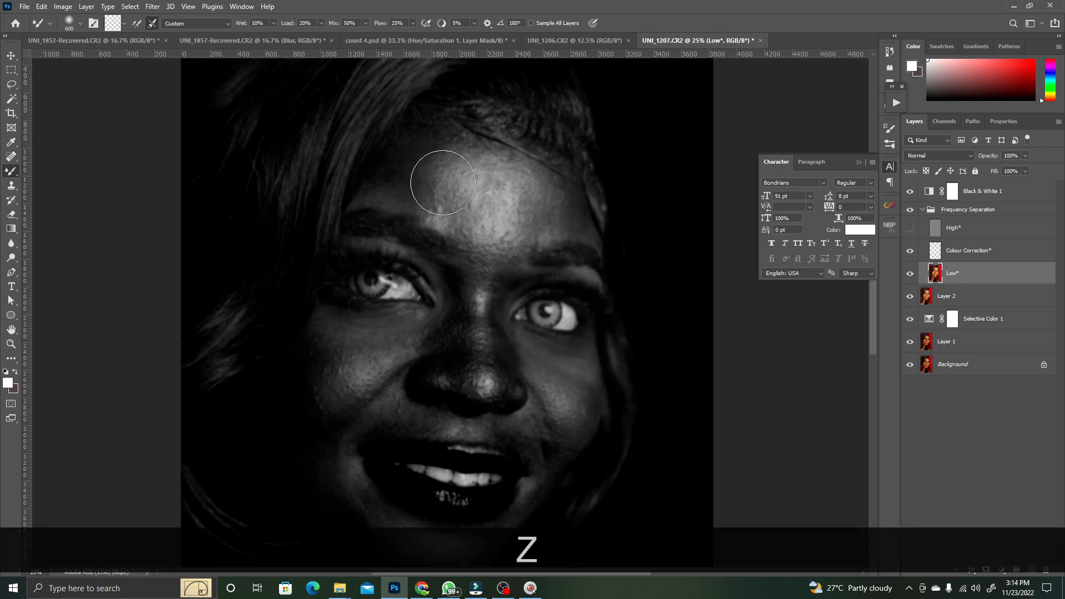
key(bracketleft)
key(bracketleft)
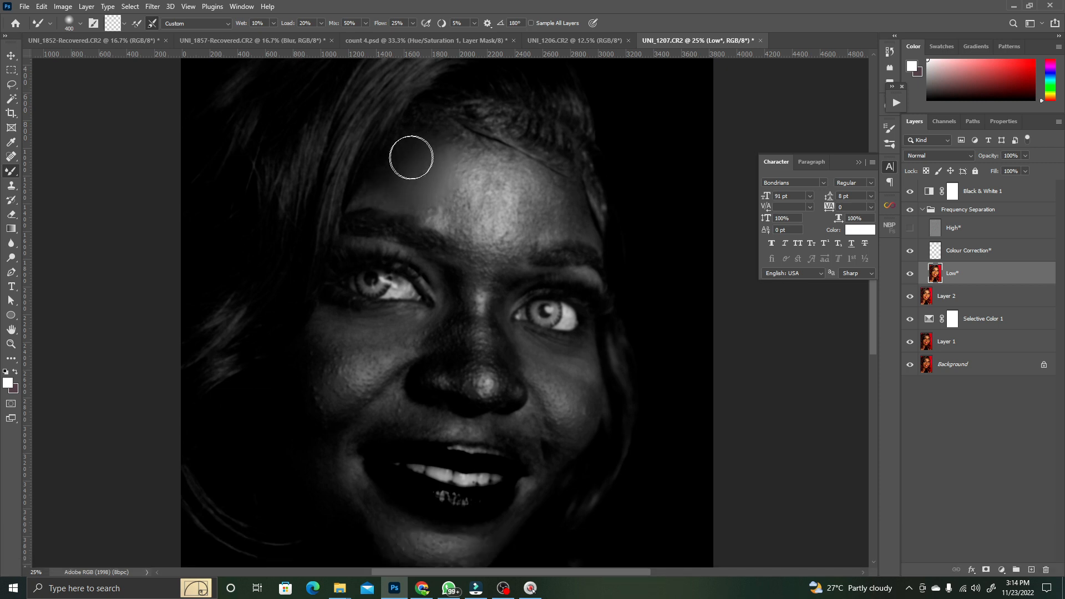
mouse_move(400, 174)
mouse_down()
mouse_move(418, 188)
mouse_move(399, 183)
mouse_up()
- Blend the rest of the forehead down to between the brows, using a Mixer Brush of 175 to 300 pixels
key(bracketleft)
key(bracketleft)
key(bracketleft)
key(bracketleft)
key(bracketleft)
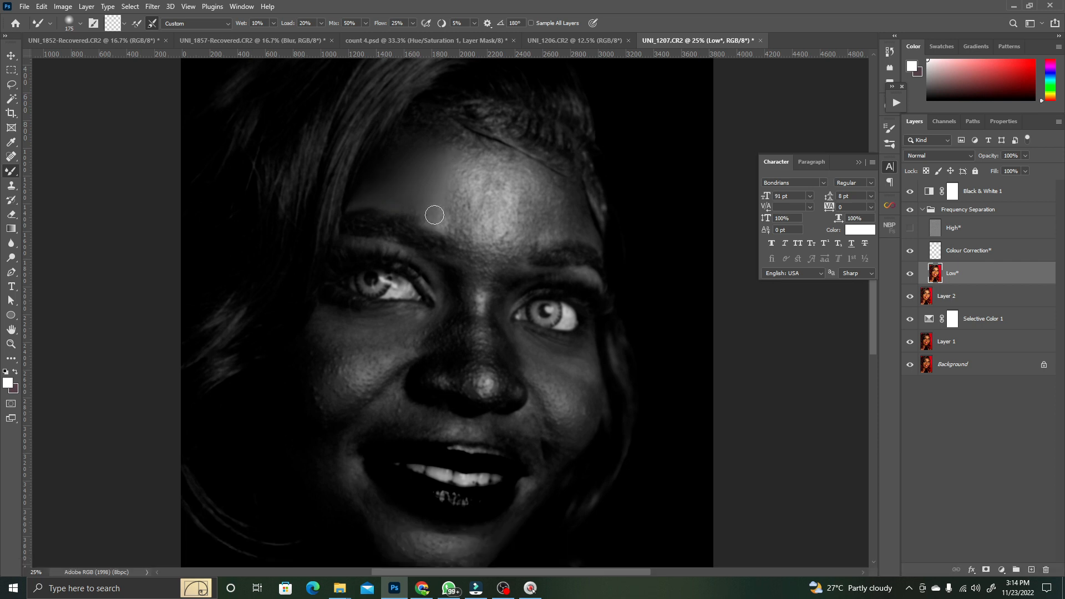
key(bracketright)
key(bracketright)
key(bracketright)
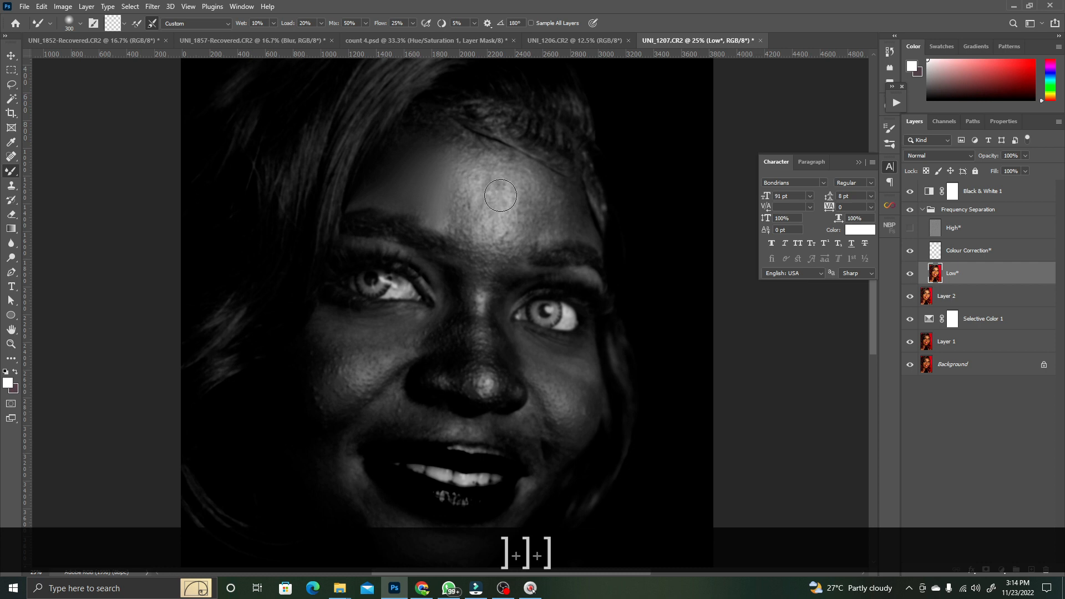
mouse_move(484, 197)
mouse_down()
mouse_move(491, 189)
mouse_move(470, 215)
mouse_move(460, 195)
mouse_move(469, 186)
mouse_move(453, 198)
mouse_move(458, 216)
mouse_move(494, 192)
mouse_move(507, 213)
mouse_move(519, 190)
mouse_move(514, 209)
mouse_move(533, 223)
mouse_move(516, 188)
mouse_move(544, 218)
mouse_move(561, 220)
mouse_move(571, 207)
mouse_move(575, 223)
mouse_move(527, 247)
mouse_move(513, 177)
mouse_move(497, 194)
mouse_move(468, 159)
mouse_move(467, 190)
mouse_move(427, 181)
mouse_move(440, 209)
mouse_move(456, 240)
mouse_move(476, 234)
mouse_move(469, 245)
mouse_move(488, 231)
mouse_move(506, 252)
mouse_move(509, 238)
mouse_move(480, 247)
mouse_move(509, 252)
mouse_move(462, 269)
mouse_up()
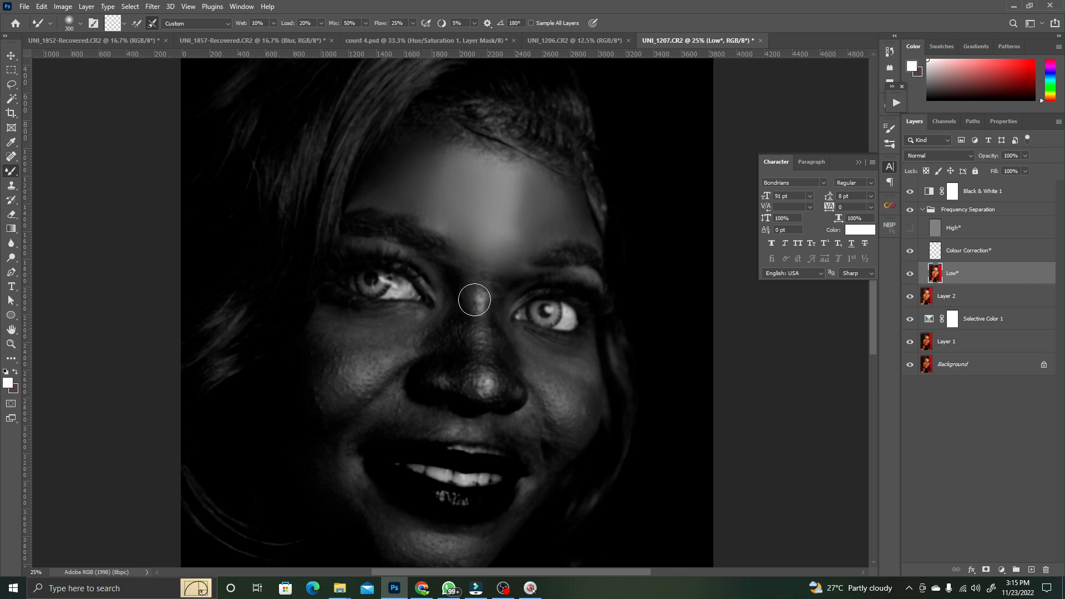
- Smooth the bridge, sides and tip of the nose with the Mixer Brush at 175 pixels
key(bracketleft)
key(bracketleft)
key(bracketleft)
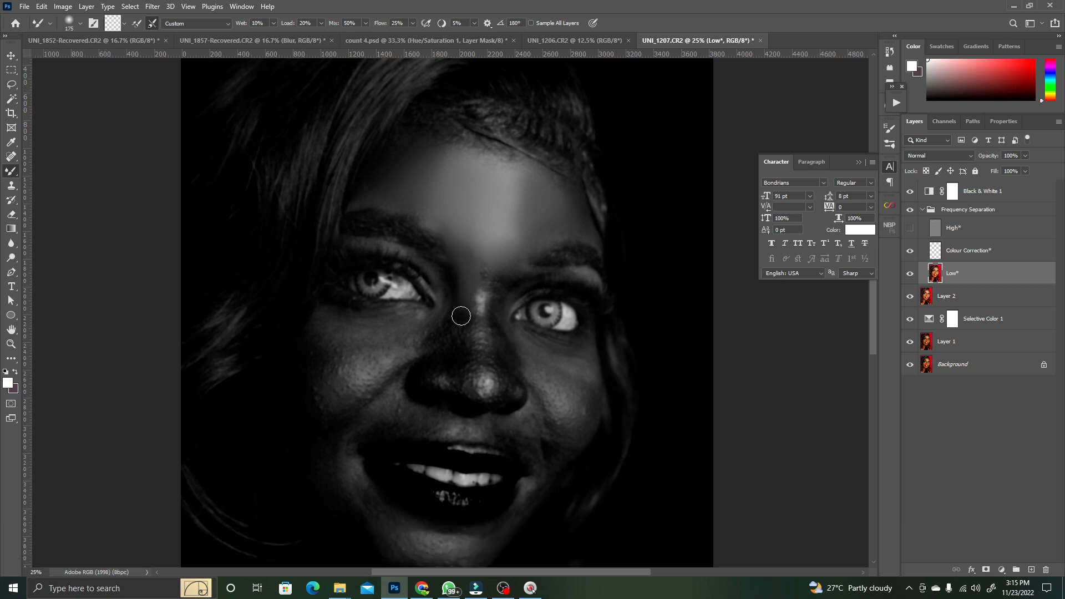
drag(458, 319, 446, 320)
drag(441, 339, 426, 338)
mouse_move(488, 276)
mouse_down()
mouse_move(472, 363)
mouse_move(483, 356)
mouse_move(487, 393)
mouse_move(495, 298)
mouse_move(497, 330)
mouse_move(510, 293)
mouse_move(495, 394)
mouse_up()
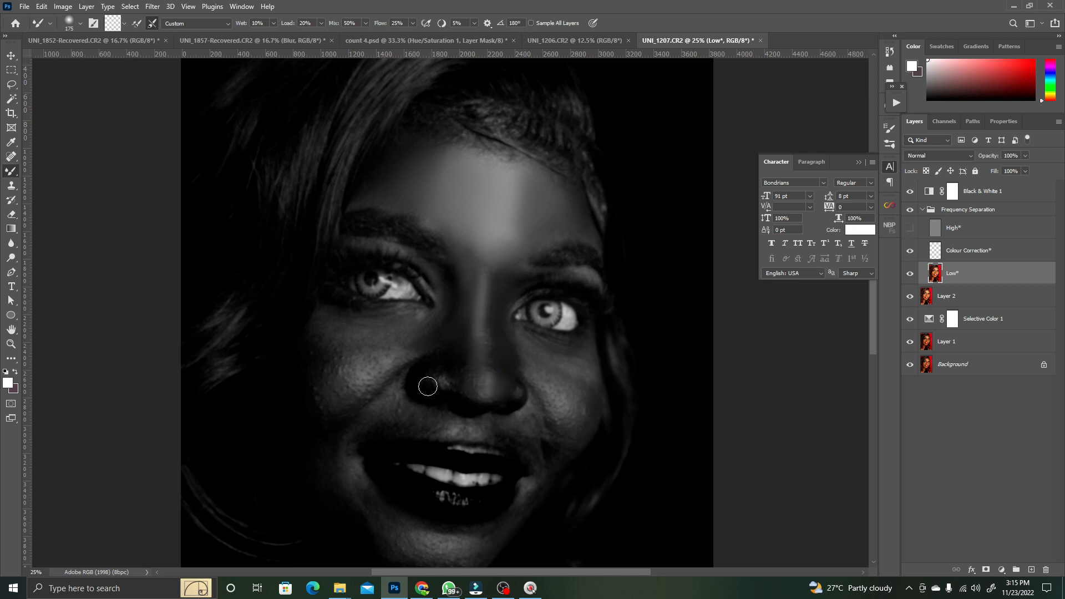
- Smooth the skin on both cheeks with the Mixer Brush at 250 pixels
key(bracketright)
key(bracketright)
key(bracketright)
mouse_move(336, 331)
mouse_down()
mouse_move(340, 357)
mouse_move(401, 411)
mouse_move(336, 476)
mouse_up()
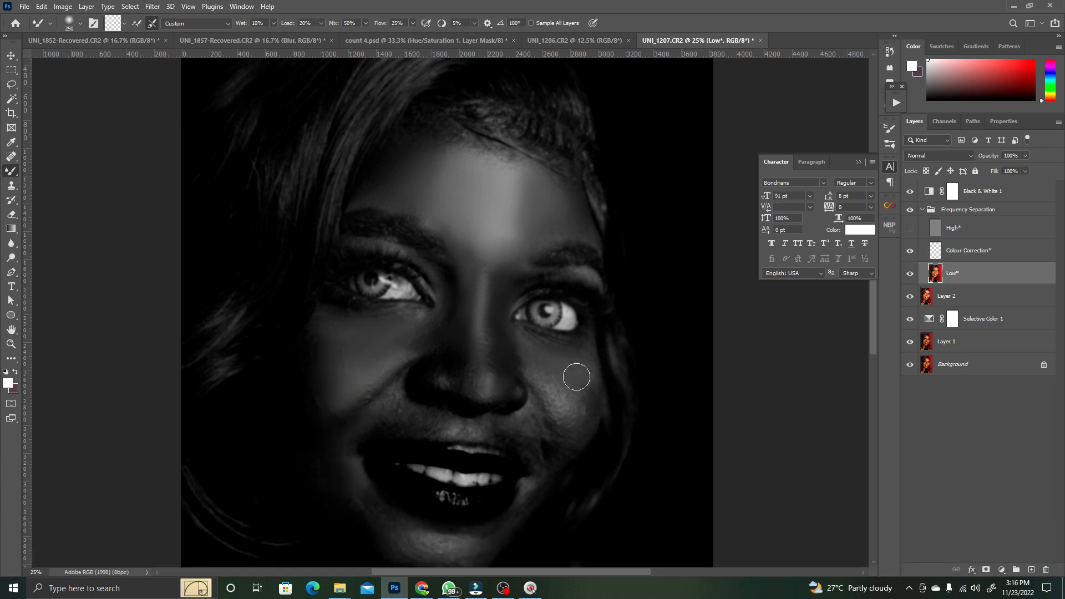
drag(575, 375, 563, 426)
- Blend the skin between the nose and the upper lip with the Mixer Brush reduced to 125 pixels
key(bracketleft)
key(bracketleft)
key(bracketleft)
key(bracketleft)
key(bracketleft)
key(bracketleft)
key(bracketleft)
key(bracketleft)
key(bracketleft)
drag(492, 441, 528, 449)
- Hide the Black & White 1 layer and blend the outer cheek and jaw beside the hair with a 200-pixel Mixer Brush
scroll(556, 375, down, 3)
click(910, 191)
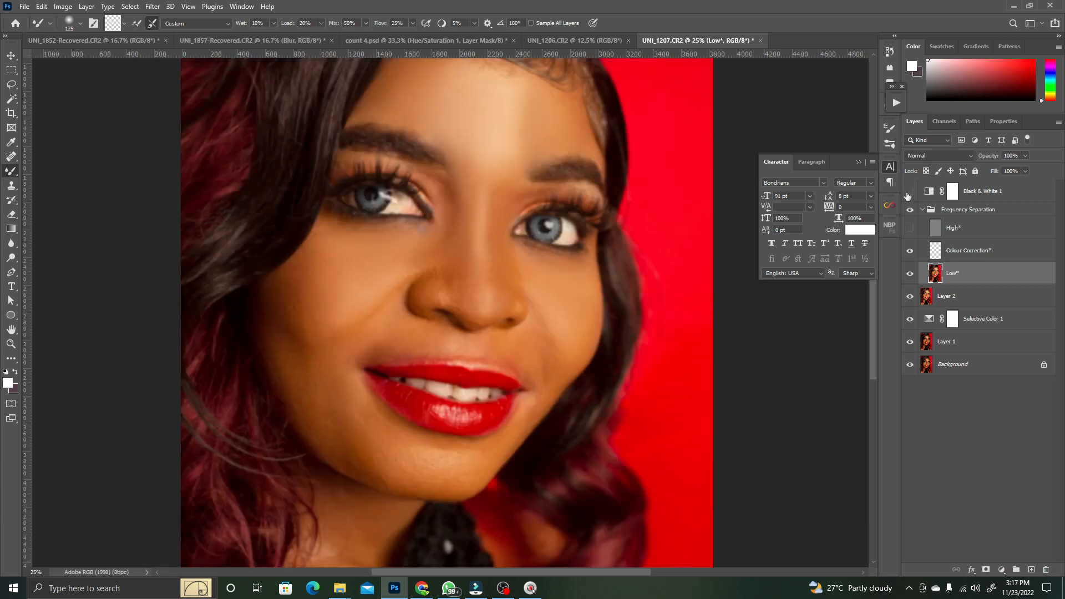
key(bracketright)
key(bracketright)
key(bracketright)
drag(289, 303, 293, 377)
- Show the Black & White 1 layer again and smooth the chest and shoulder skin below the necklace
click(909, 191)
drag(713, 338, 745, 119)
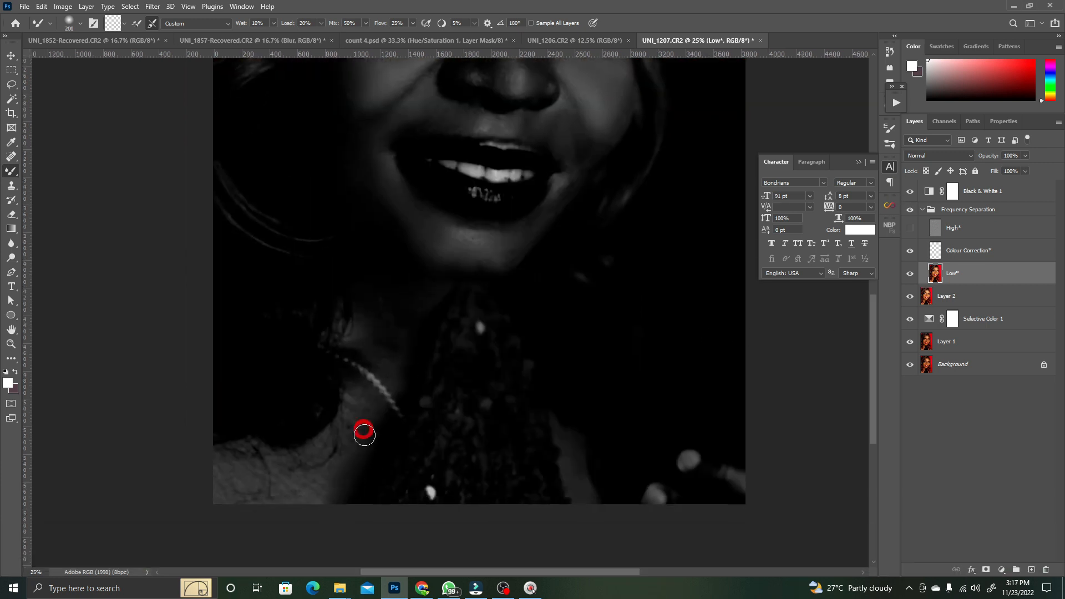
drag(364, 433, 304, 481)
- Hide the Black & White 1 layer and blend the cheek along the hair in colour, enlarging the Mixer Brush to 250 pixels
drag(450, 114, 435, 301)
click(909, 192)
drag(314, 322, 345, 404)
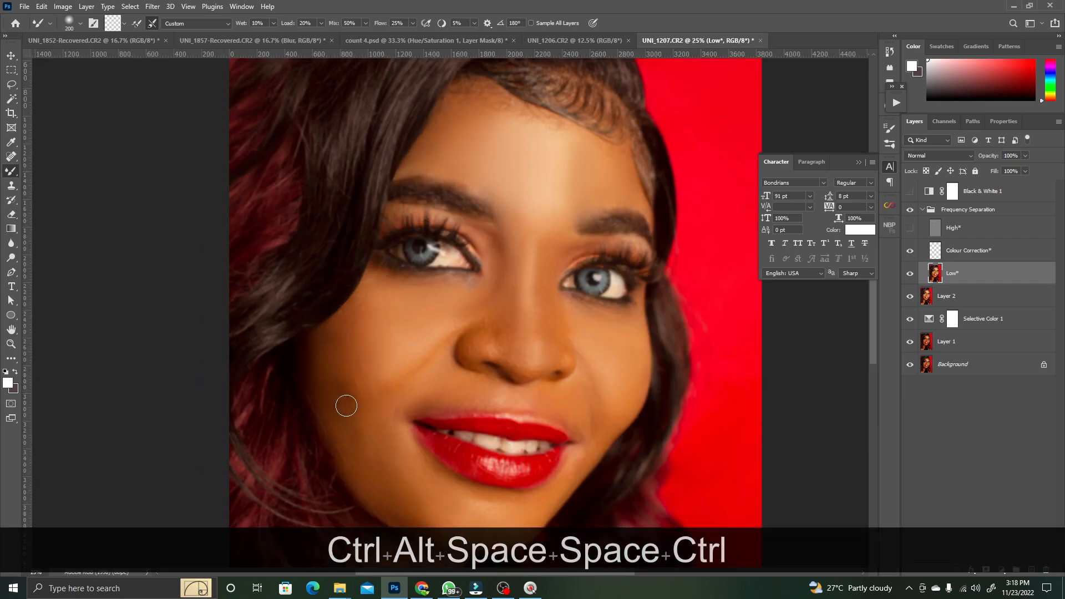
key(bracketleft)
key(bracketleft)
key(bracketleft)
key(bracketleft)
key(bracketright)
key(bracketright)
key(bracketright)
key(bracketright)
key(bracketright)
- Show the High* texture layer again and compare the portrait with and without the Frequency Separation group
click(909, 228)
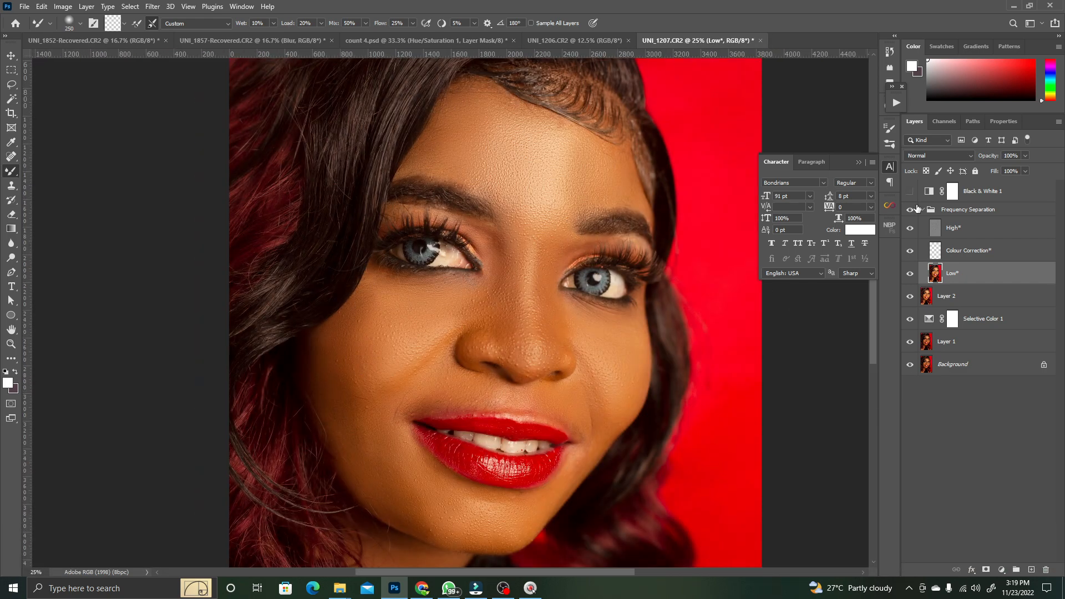
click(910, 211)
click(909, 210)
- Compare the portrait with and without the Black & White 1 layer and examine the smoothed skin at several zoom levels
key(ctrl+minus)
click(910, 191)
drag(898, 189, 897, 194)
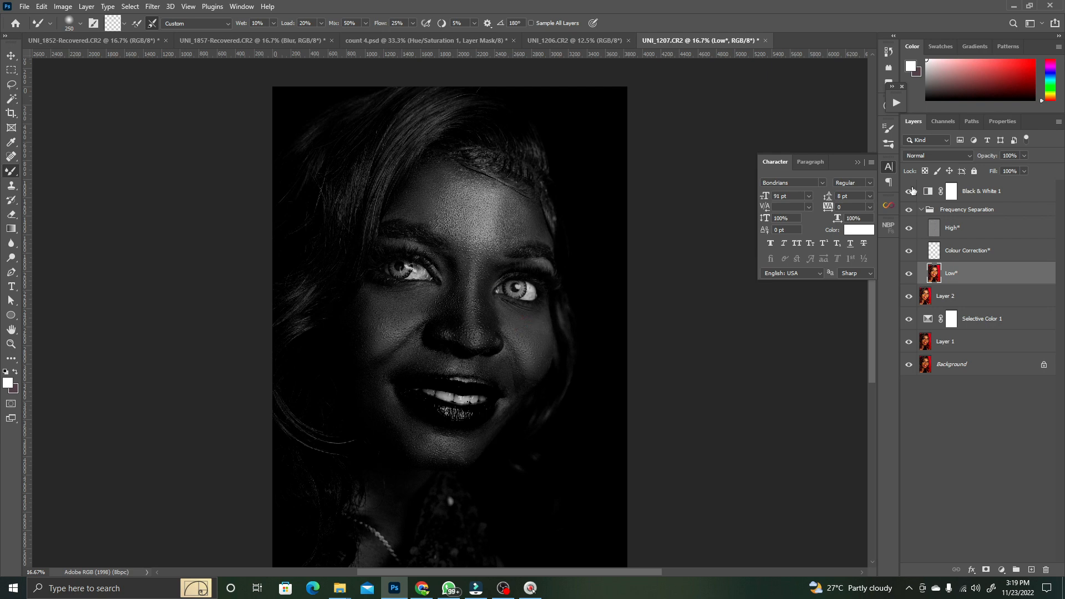
click(909, 191)
ctrl+alt+click(421, 300)
ctrl+click(423, 287)
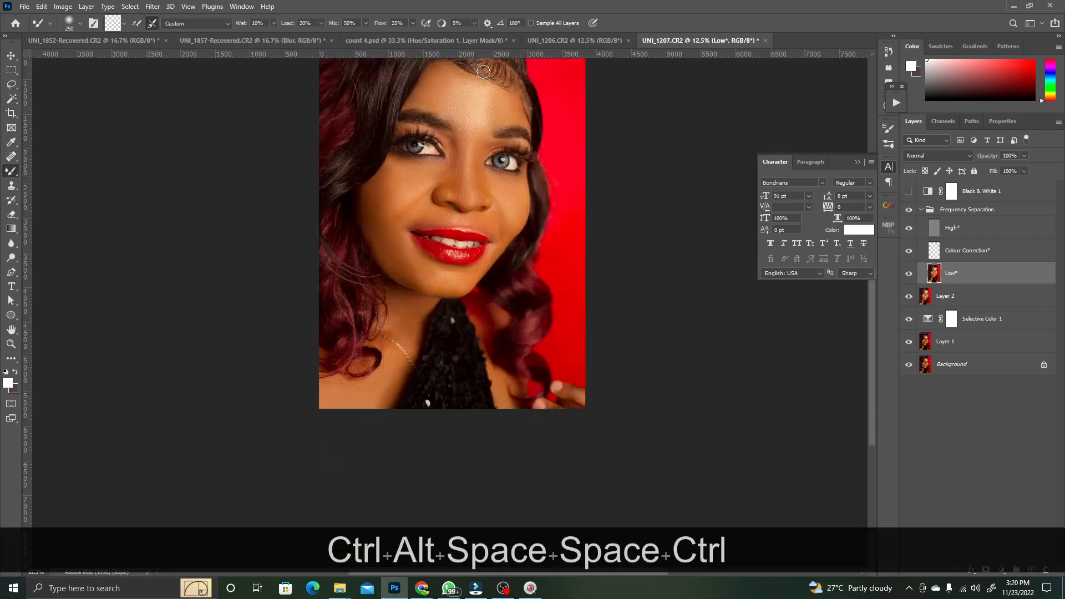
ctrl+click(486, 111)
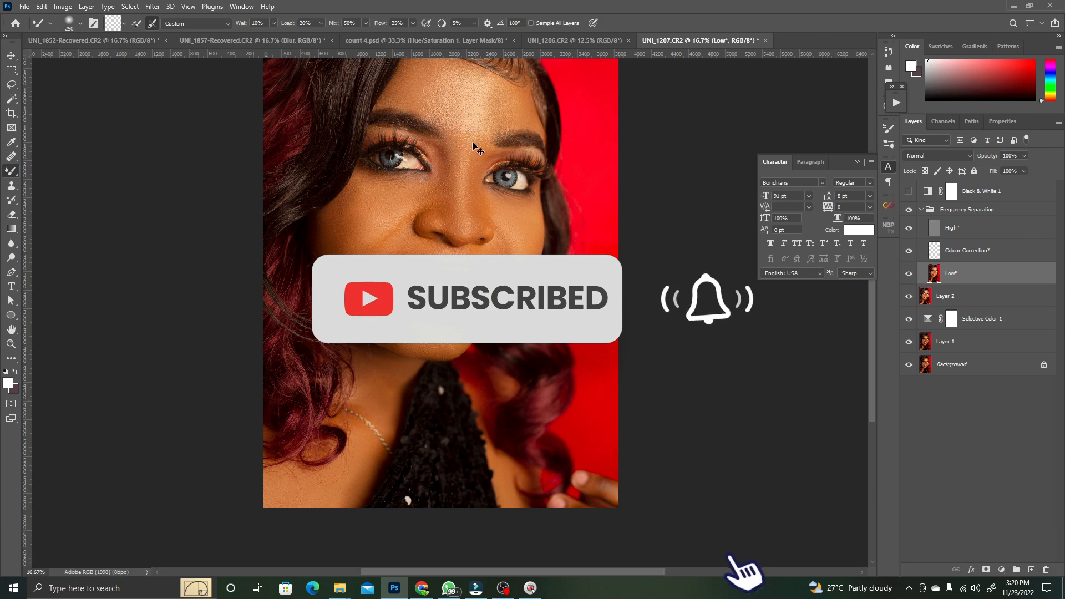
ctrl+alt+click(443, 152)
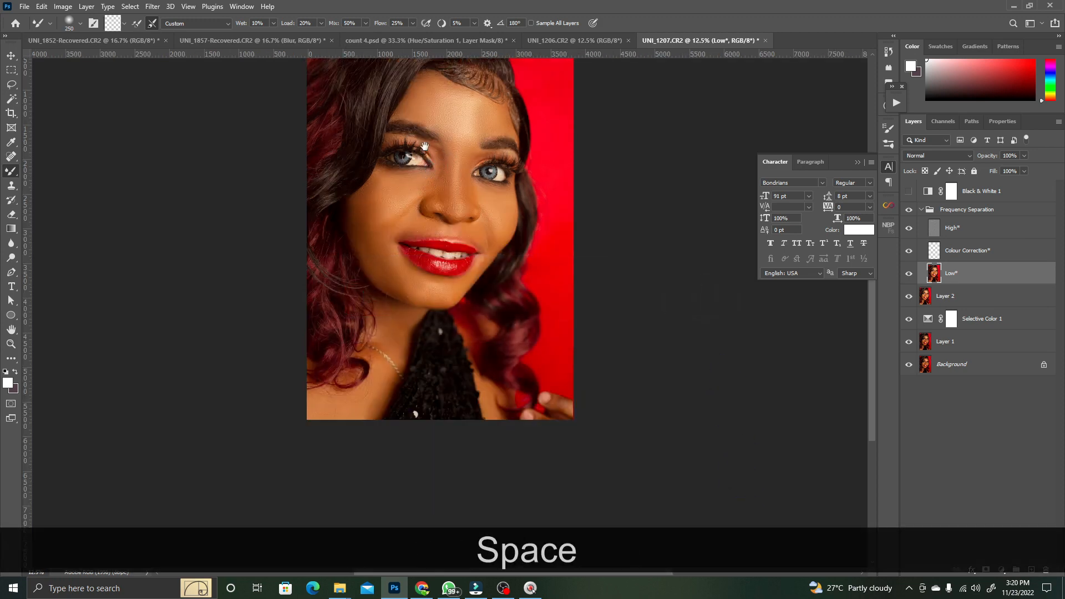
drag(429, 153, 438, 185)
ctrl+alt+click(437, 185)
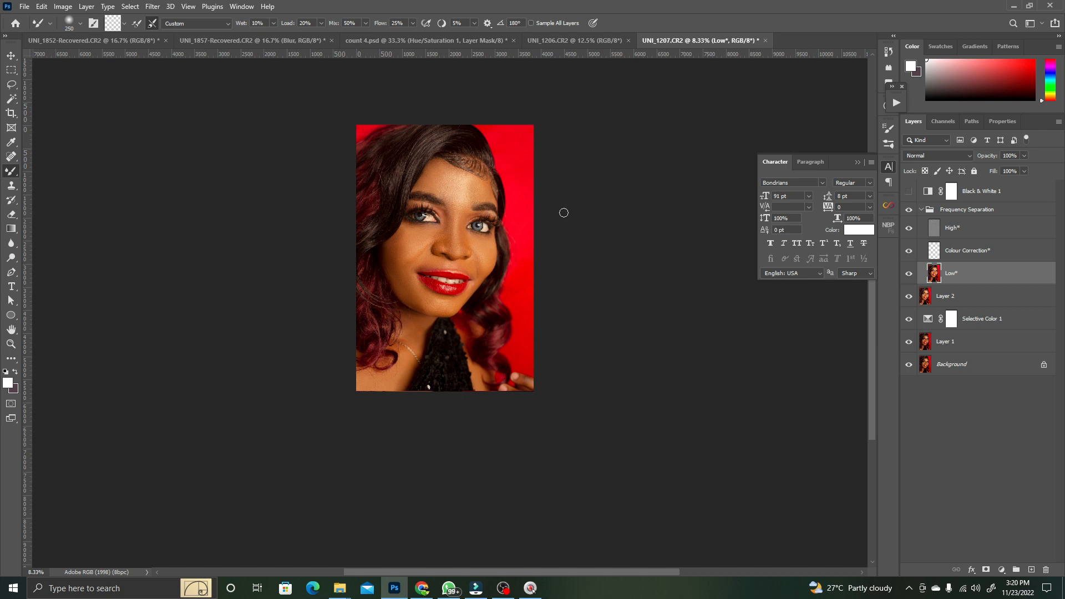
- Show the Black & White 1 layer, try the Overlay blend mode, and settle on Soft Light with a reduced opacity
click(908, 190)
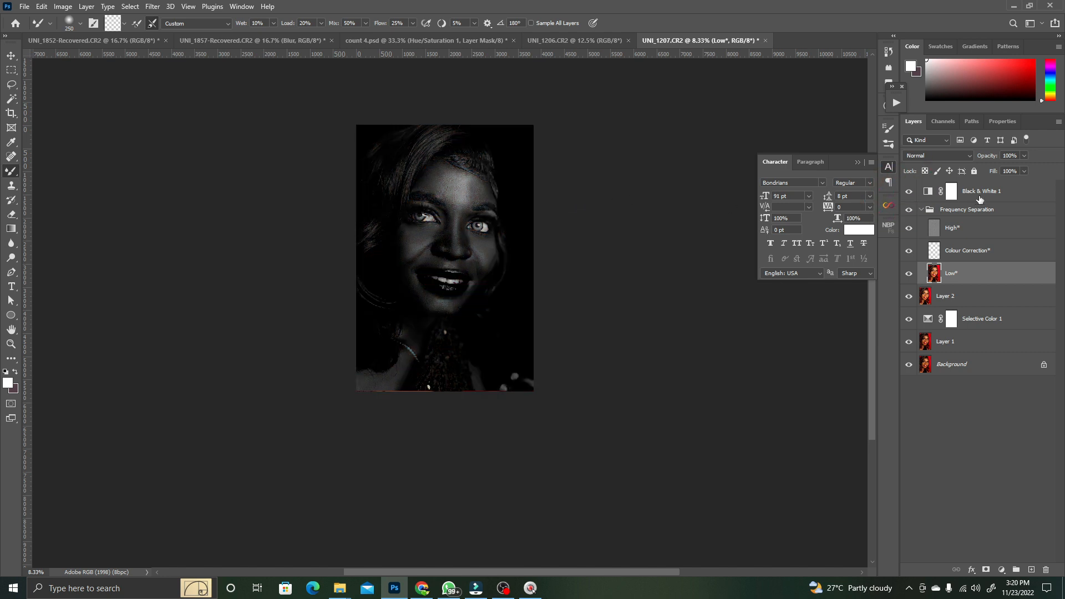
click(962, 198)
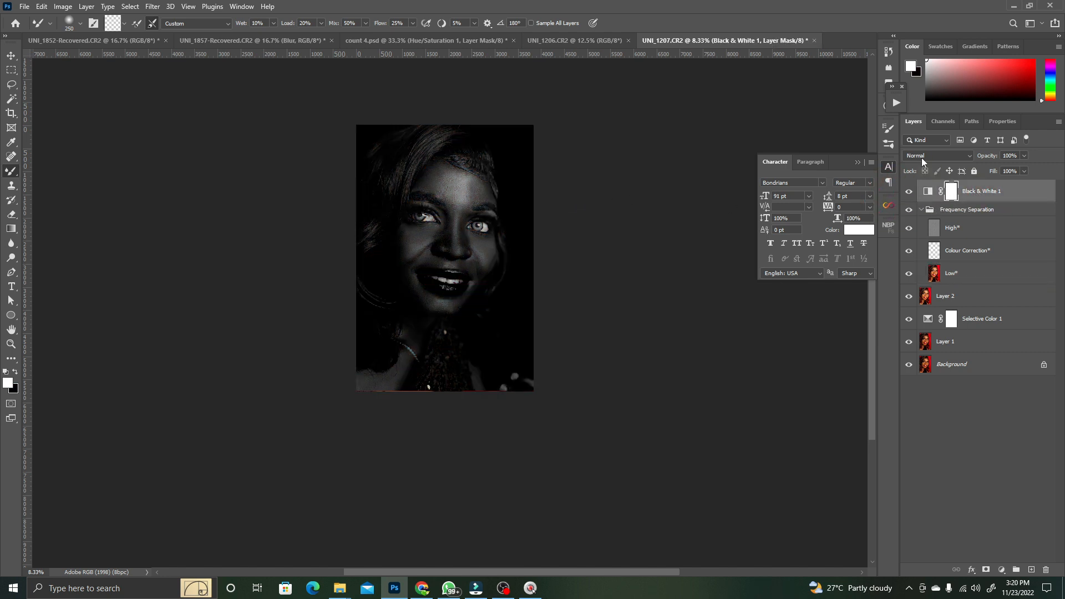
click(934, 163)
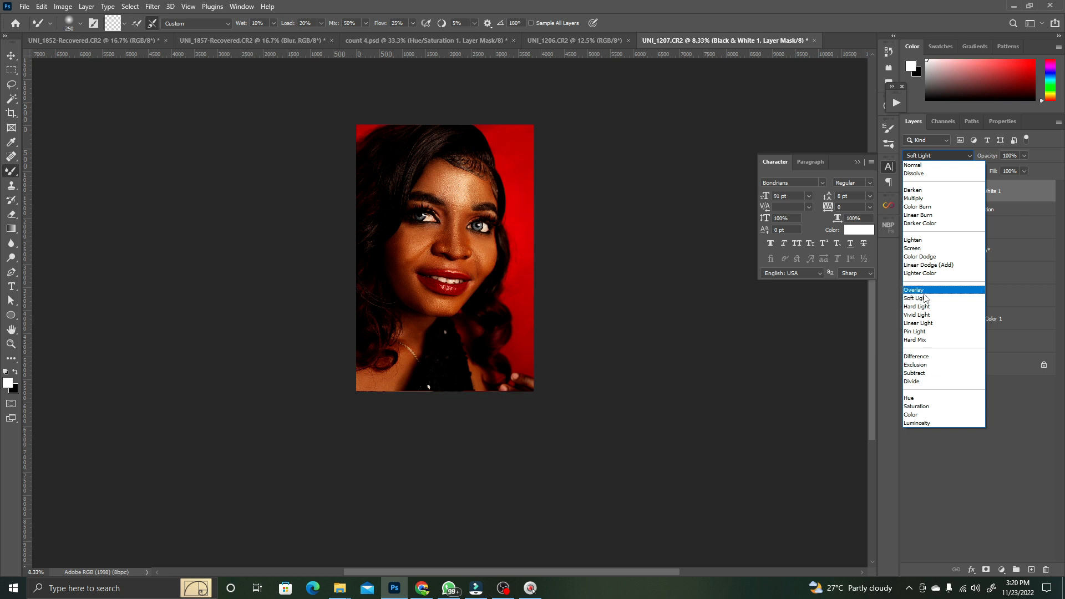
click(918, 291)
click(933, 157)
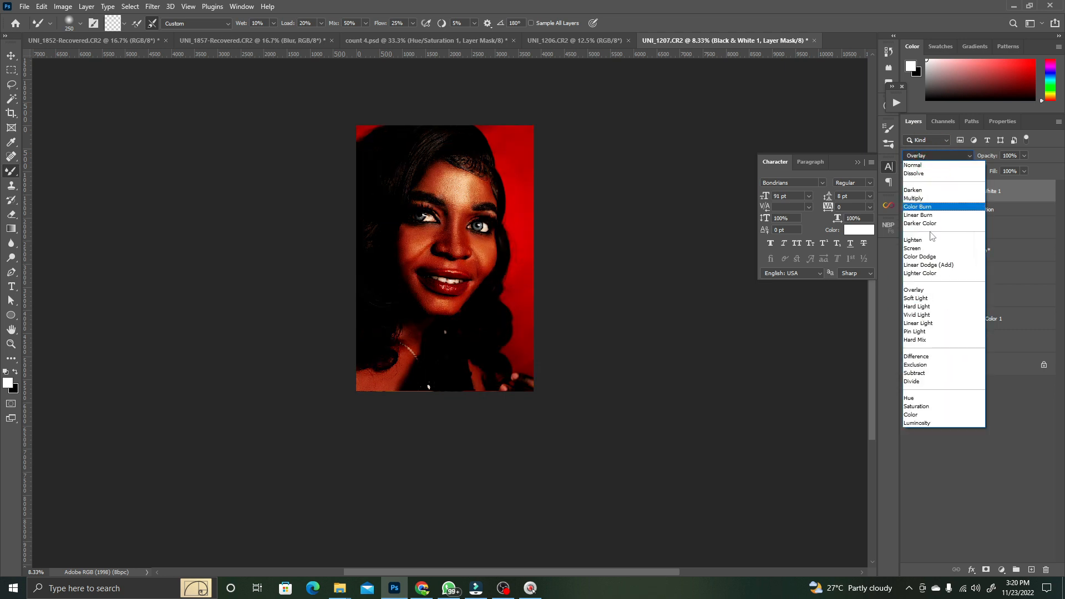
click(920, 296)
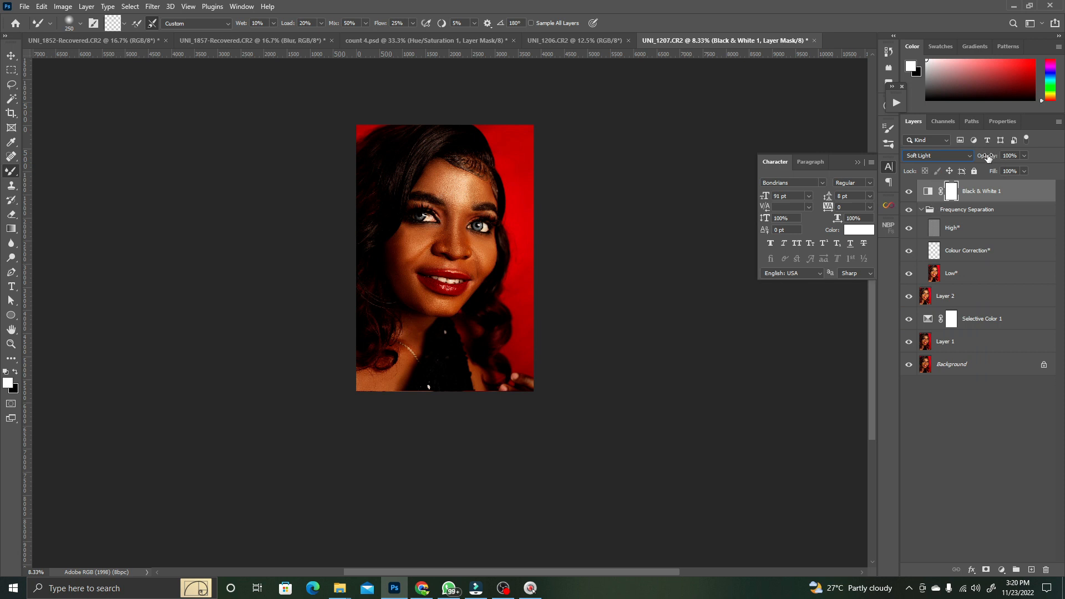
click(947, 157)
- Compare the portrait with and without the Soft Light Black & White 1 layer
click(909, 192)
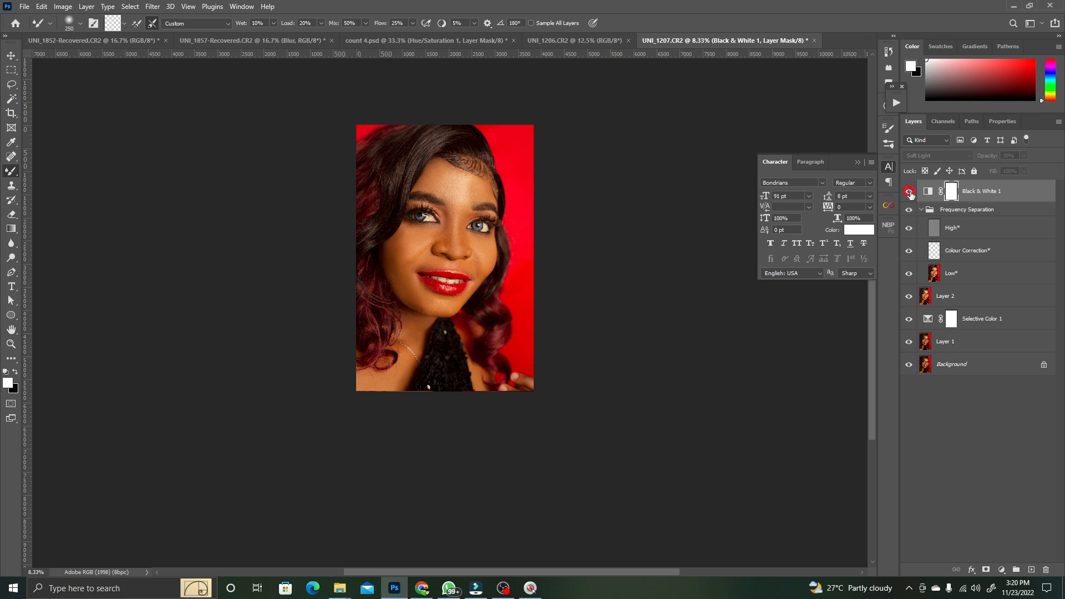
ctrl+space+click(511, 207)
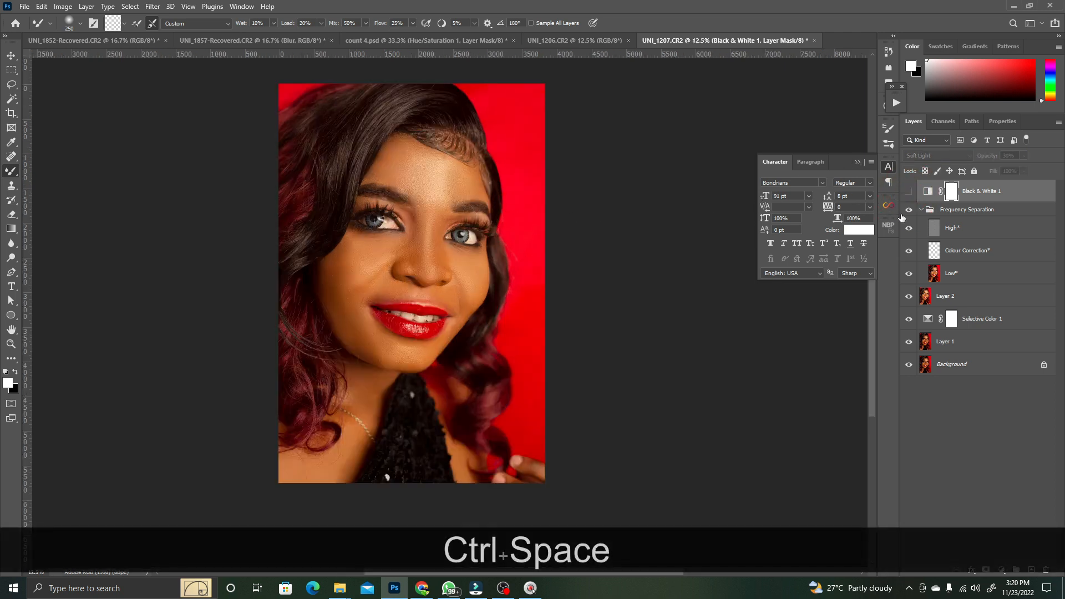
click(908, 192)
click(908, 192)
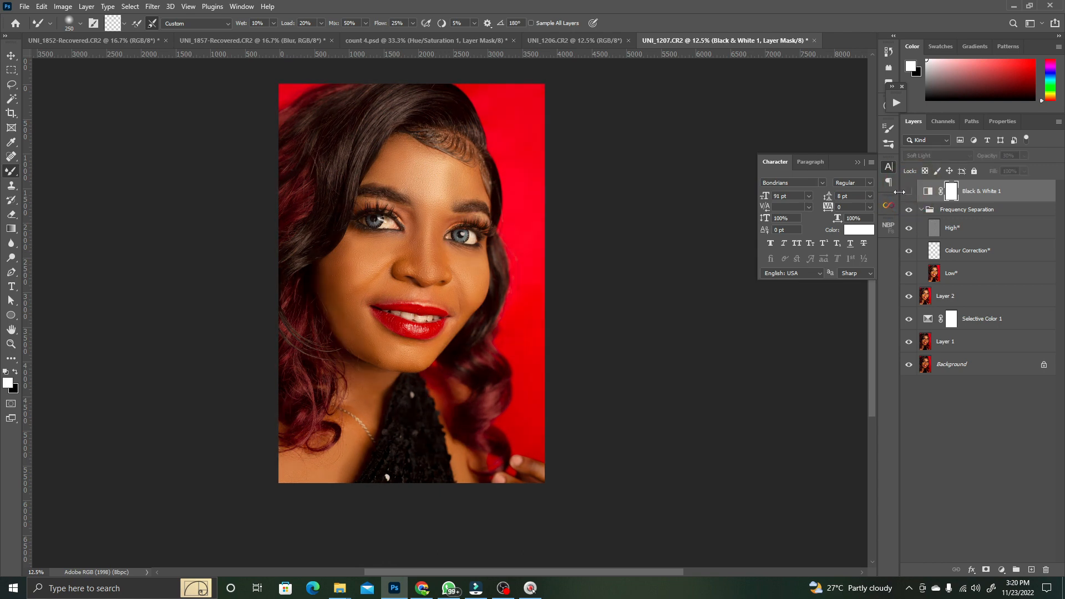
- Select the Low* layer and examine the smoothed skin and the whole portrait at several zoom levels
click(934, 273)
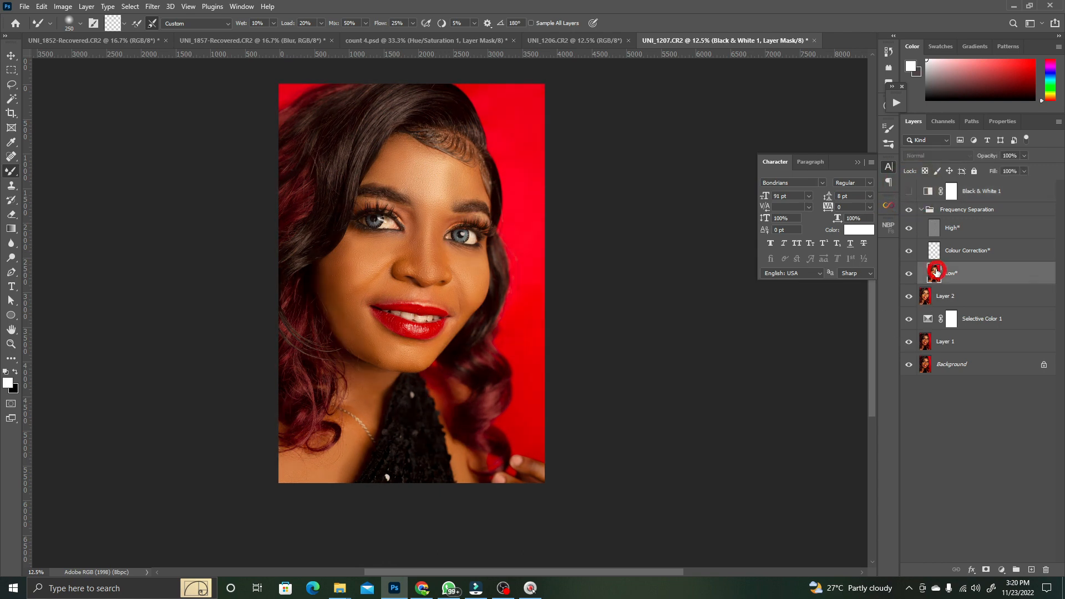
key(ctrl+space)
click(452, 178)
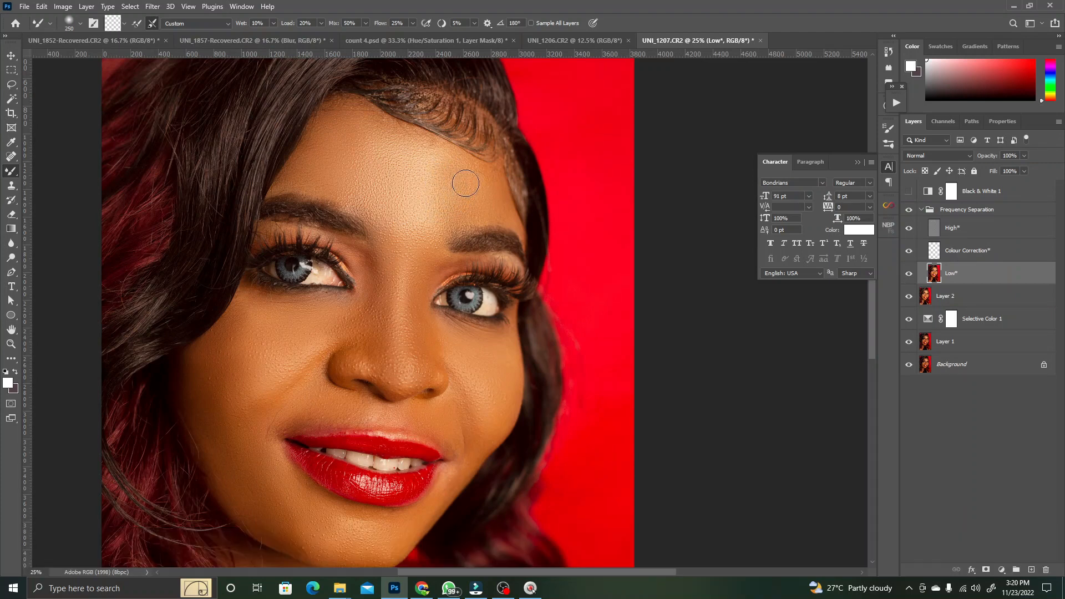
key(ctrl+alt+space)
click(409, 238)
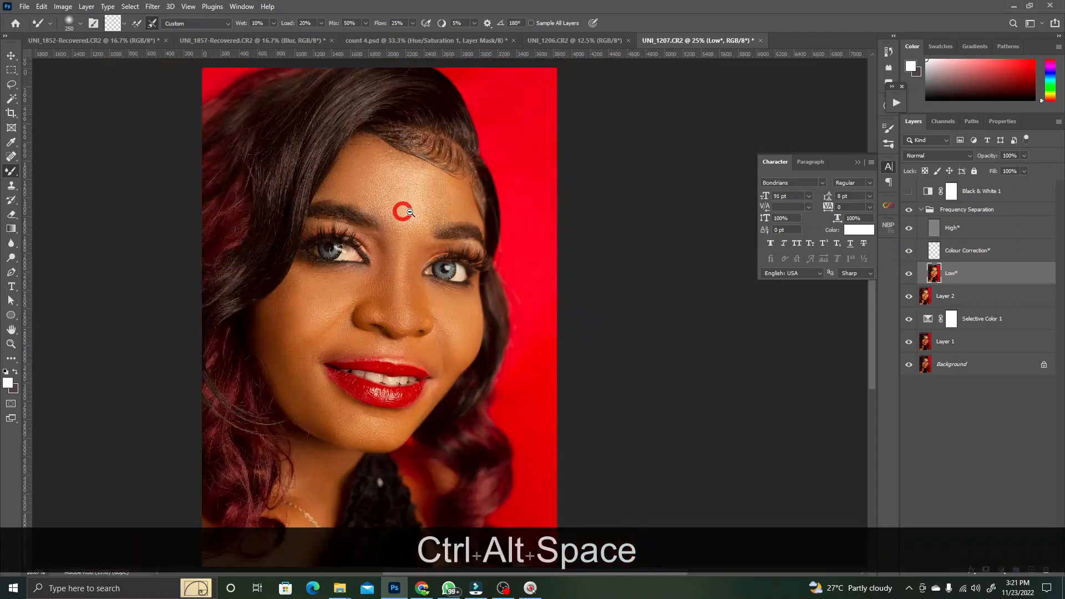
key(ctrl+alt+space)
click(388, 253)
key(space)
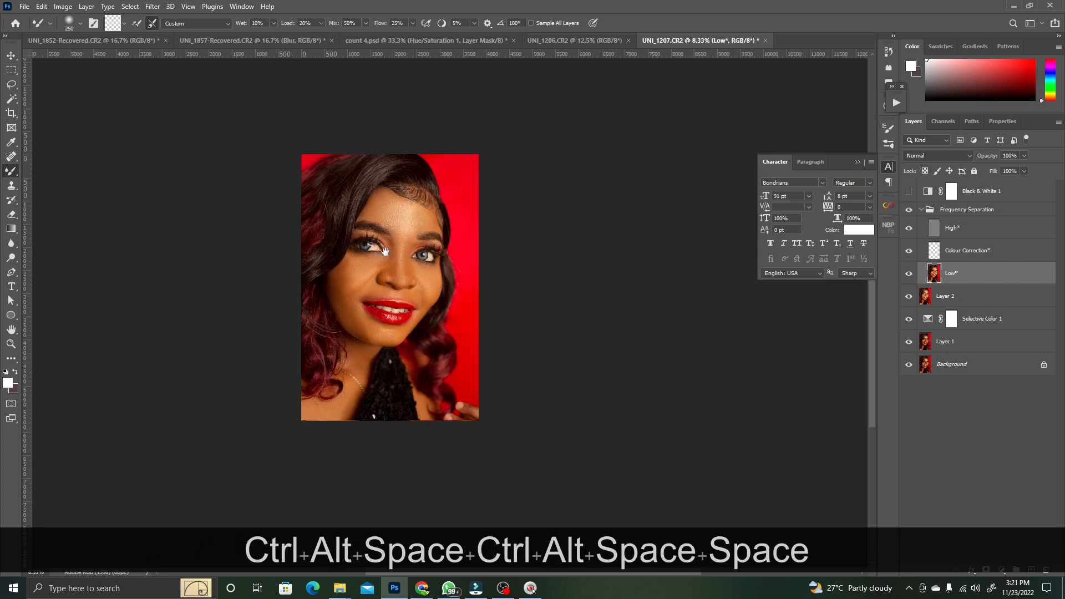
drag(385, 252, 467, 238)
key(ctrl+space)
click(447, 225)
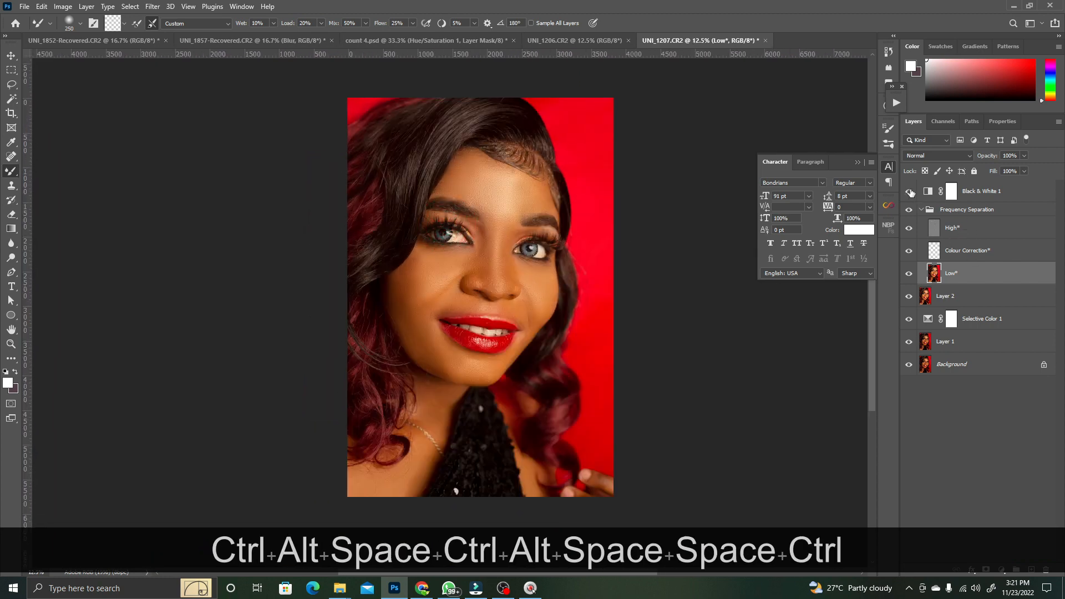
- Show the Black & White 1 layer and lower its opacity to 5%, keeping the Soft Light blend mode
click(909, 191)
click(976, 201)
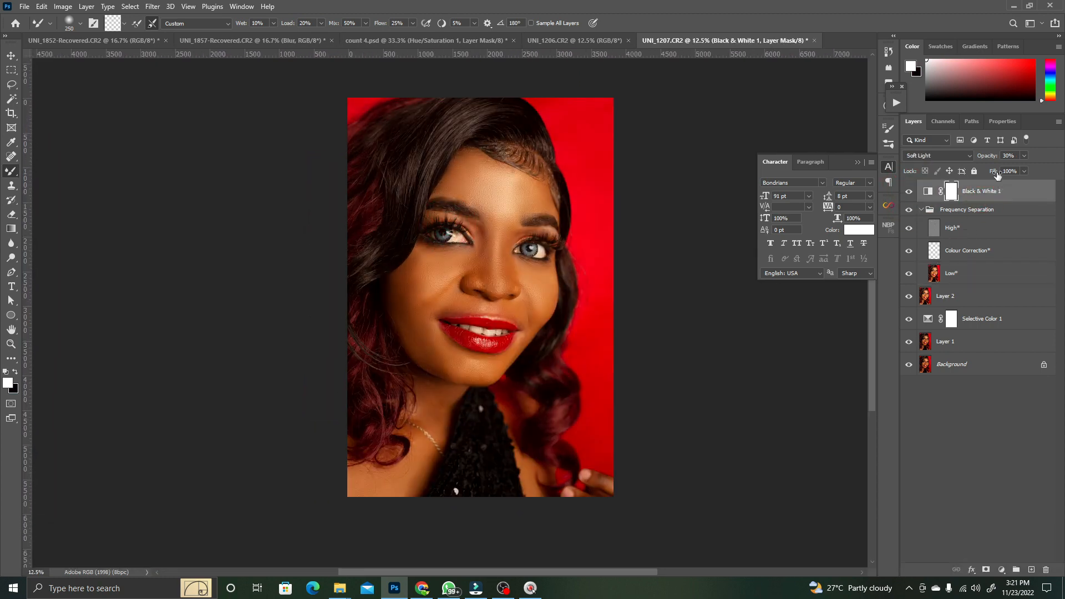
drag(973, 157, 972, 157)
click(969, 155)
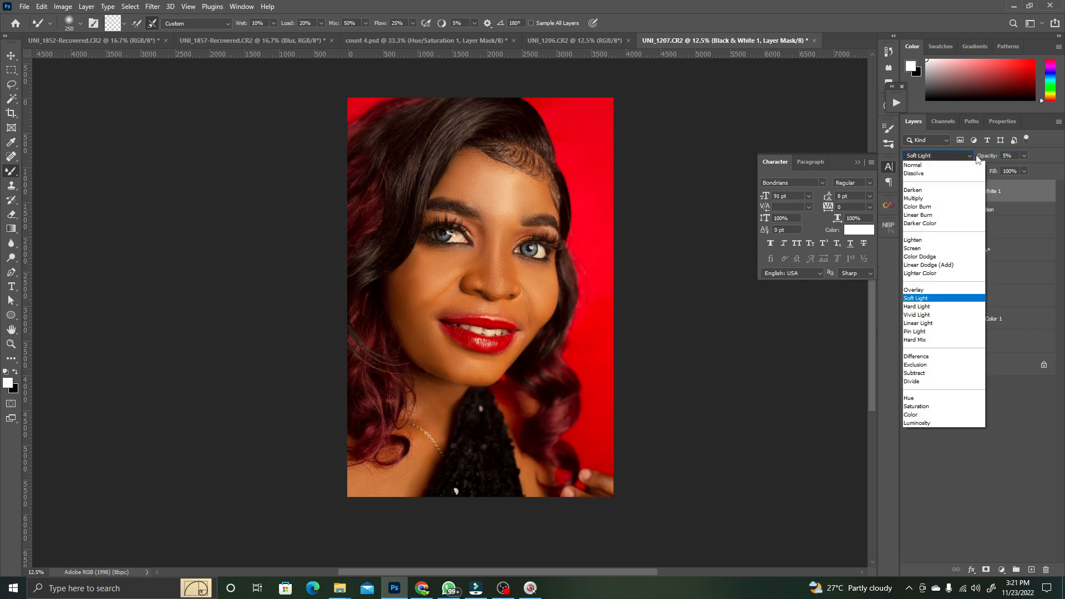
click(833, 344)
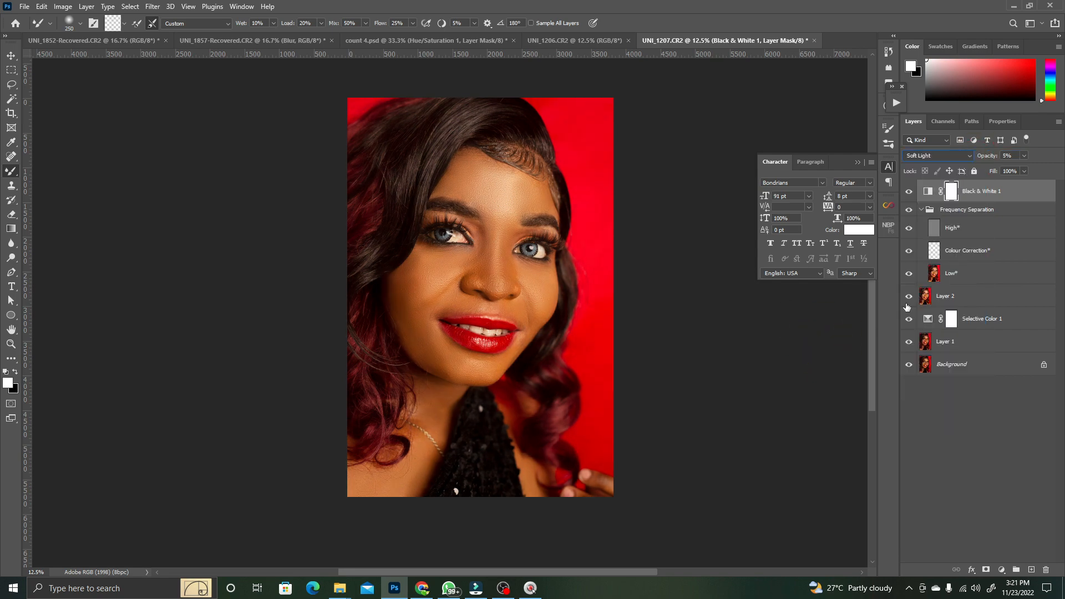
- Add a Selective Color adjustment layer above Black & White 1 and apply a saved preset to it
click(1018, 196)
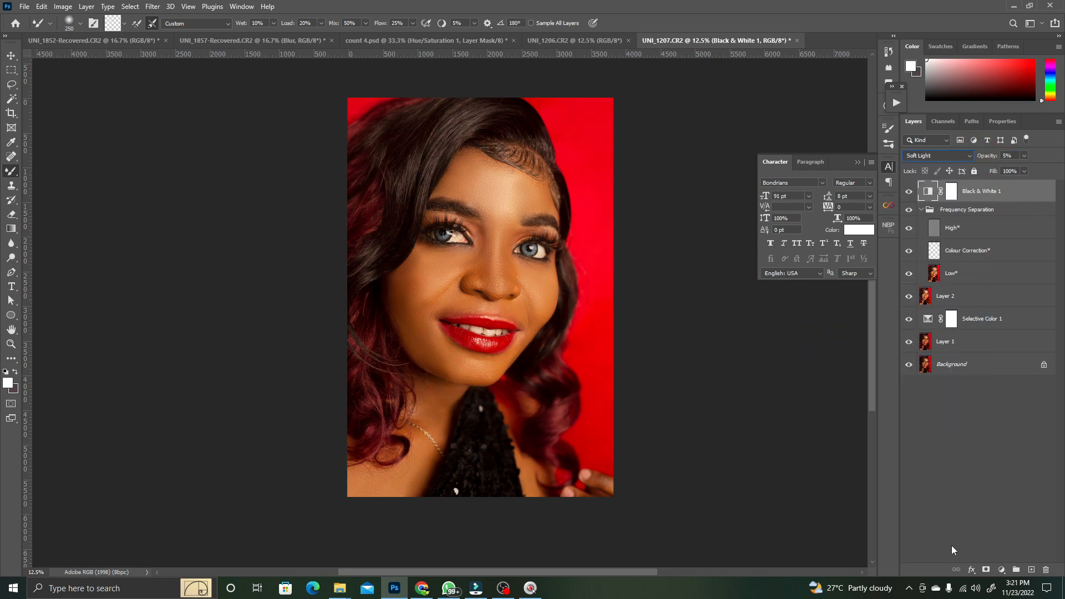
click(1002, 570)
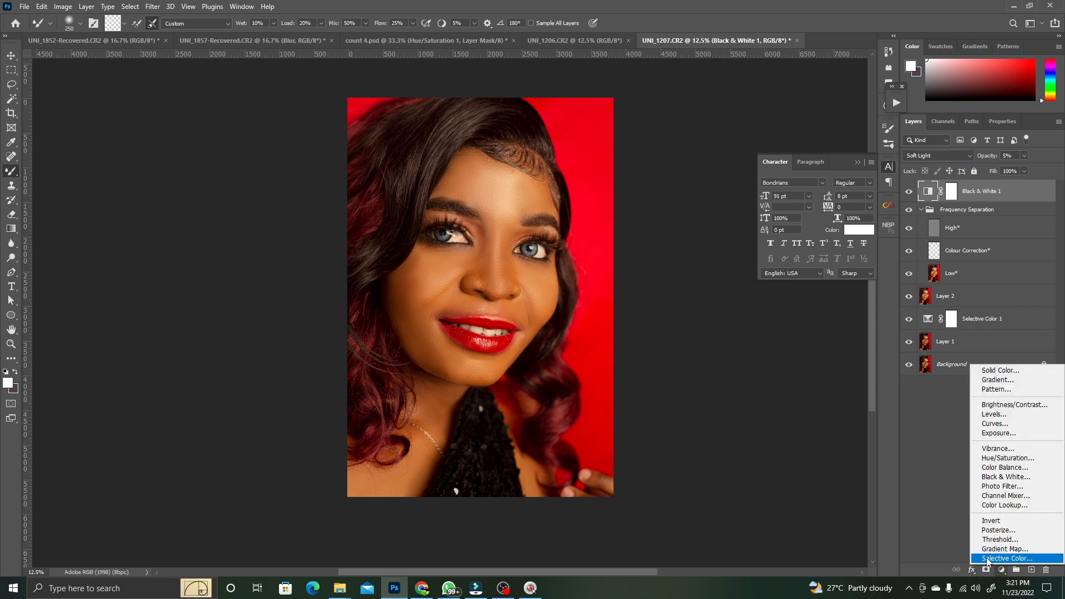
click(986, 558)
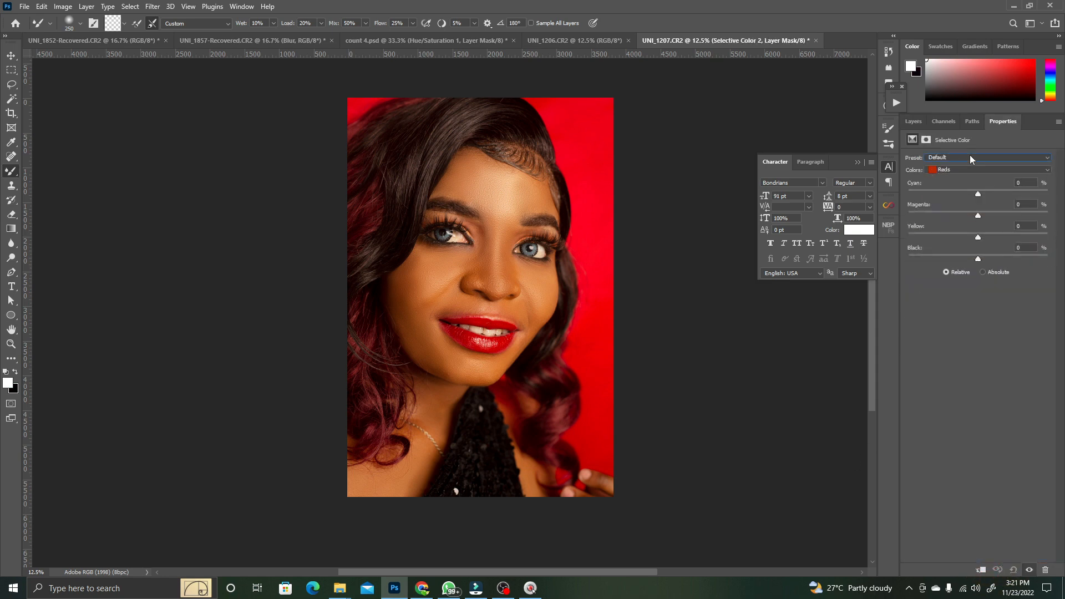
click(969, 158)
click(955, 186)
click(911, 122)
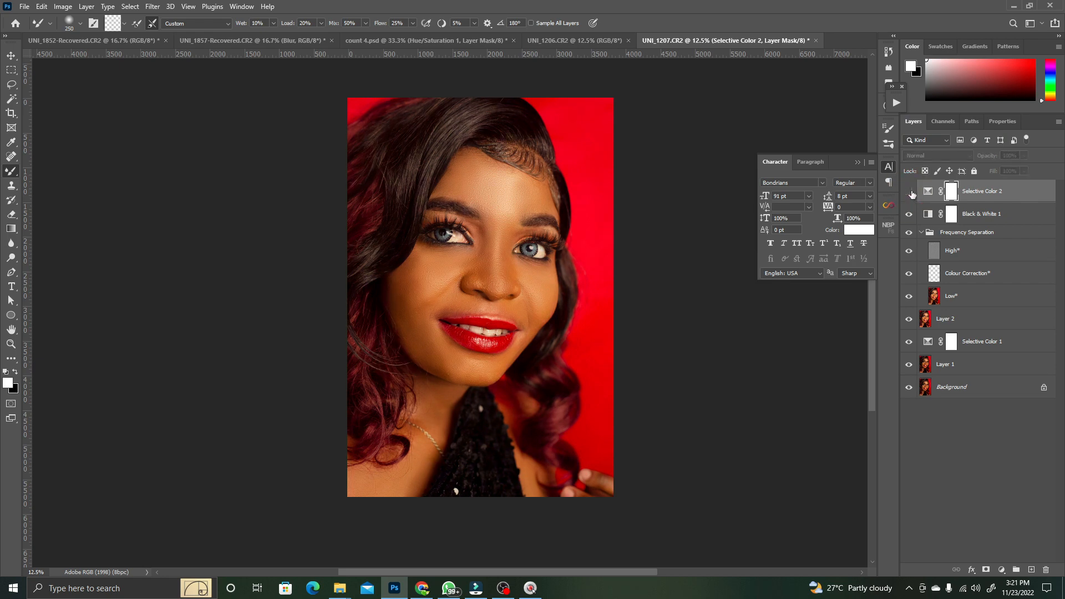
- Compare the portrait with and without the Selective Color 2 layer
click(910, 192)
click(907, 194)
click(912, 194)
- Group all layers above the Background and compare the portrait with and without the group
shift+click(998, 365)
key(shift+ctrl+g)
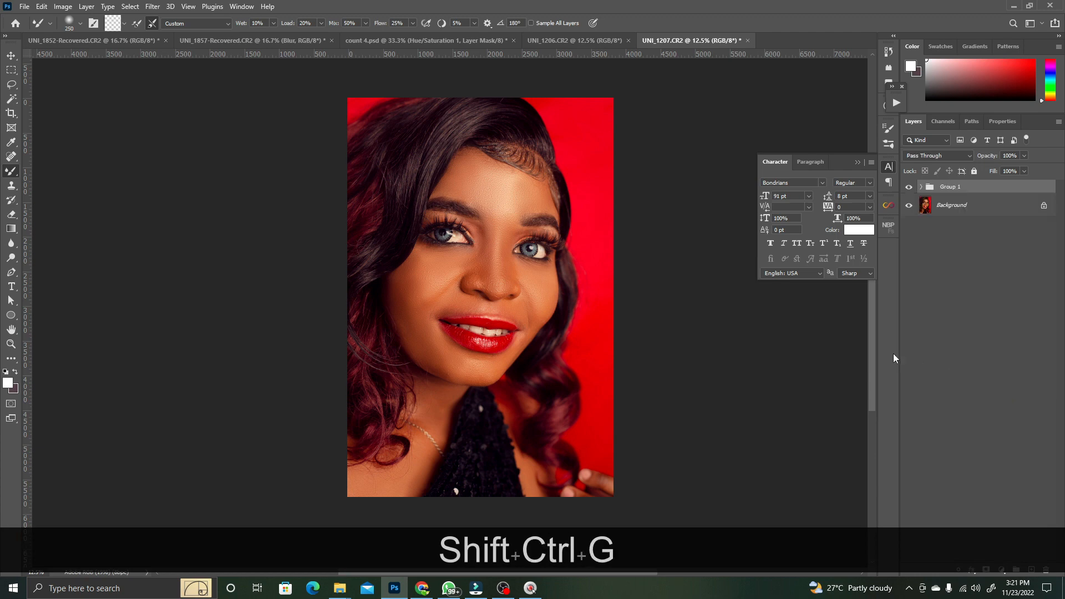
click(910, 188)
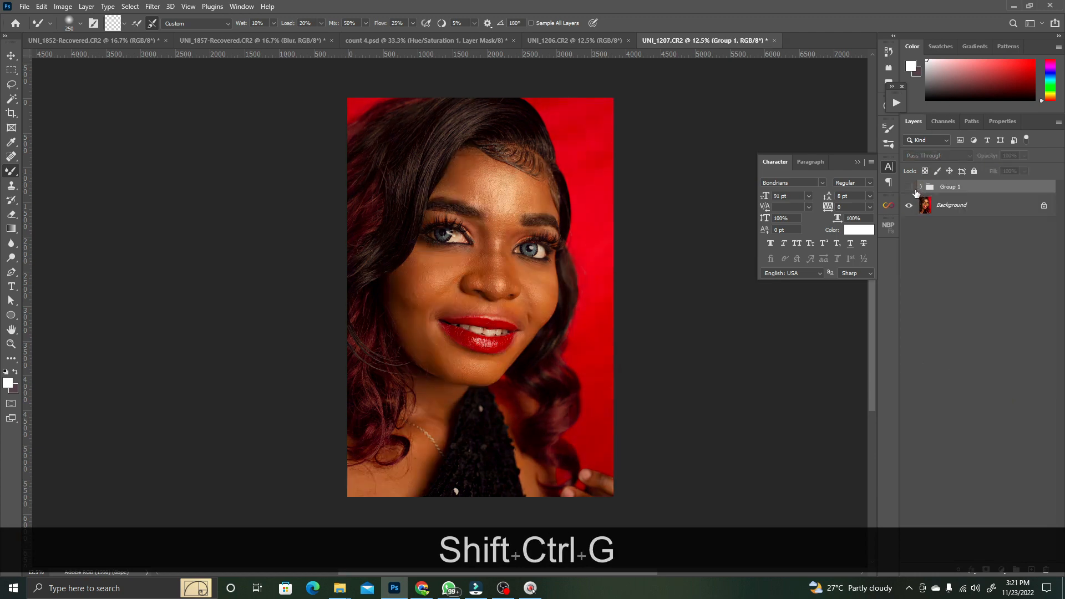
click(910, 188)
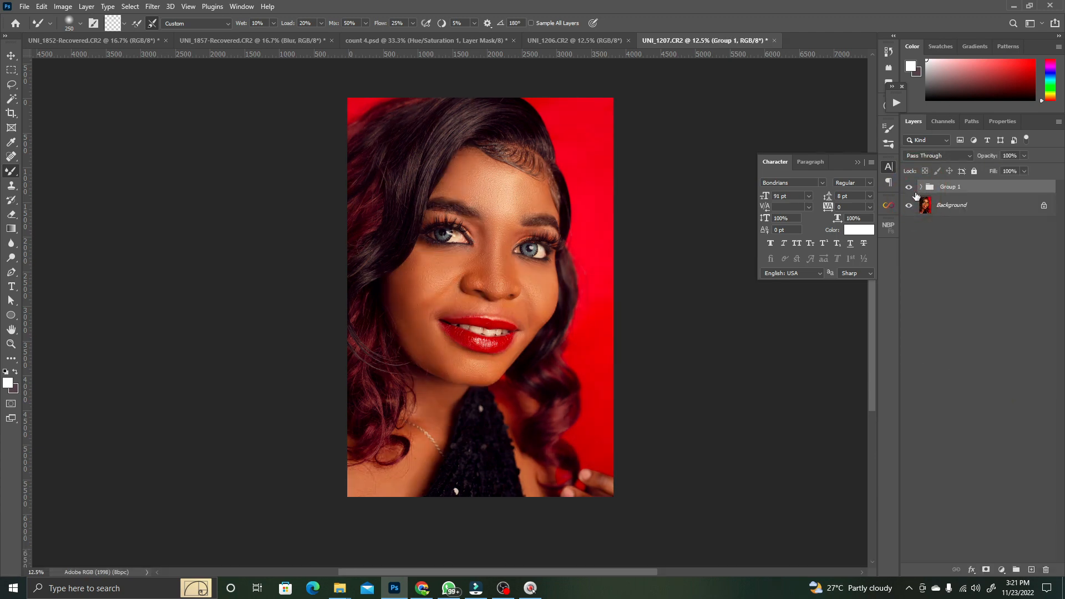
click(910, 188)
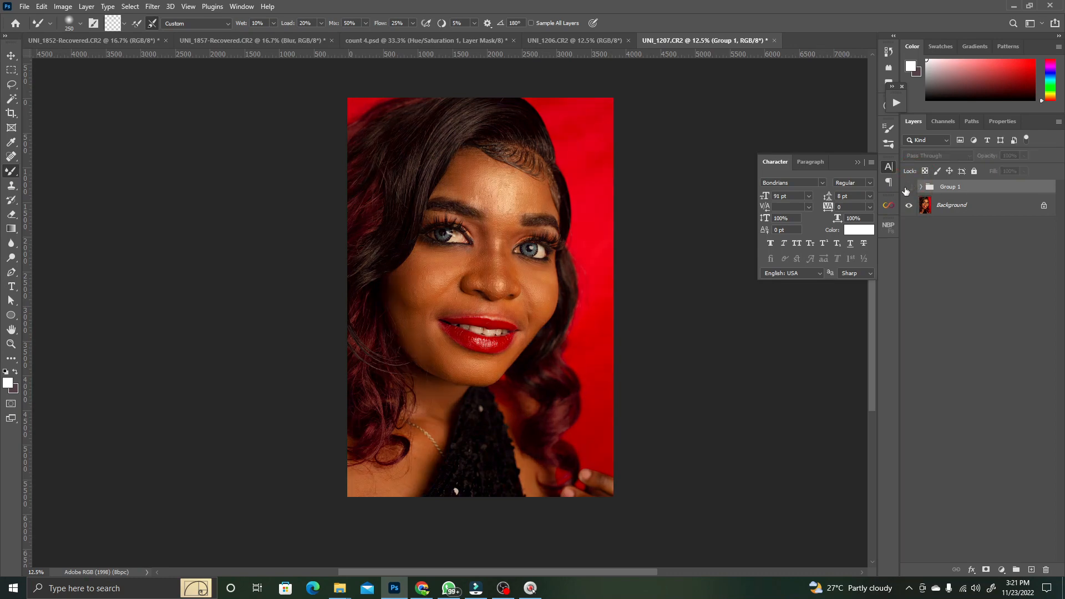
click(909, 188)
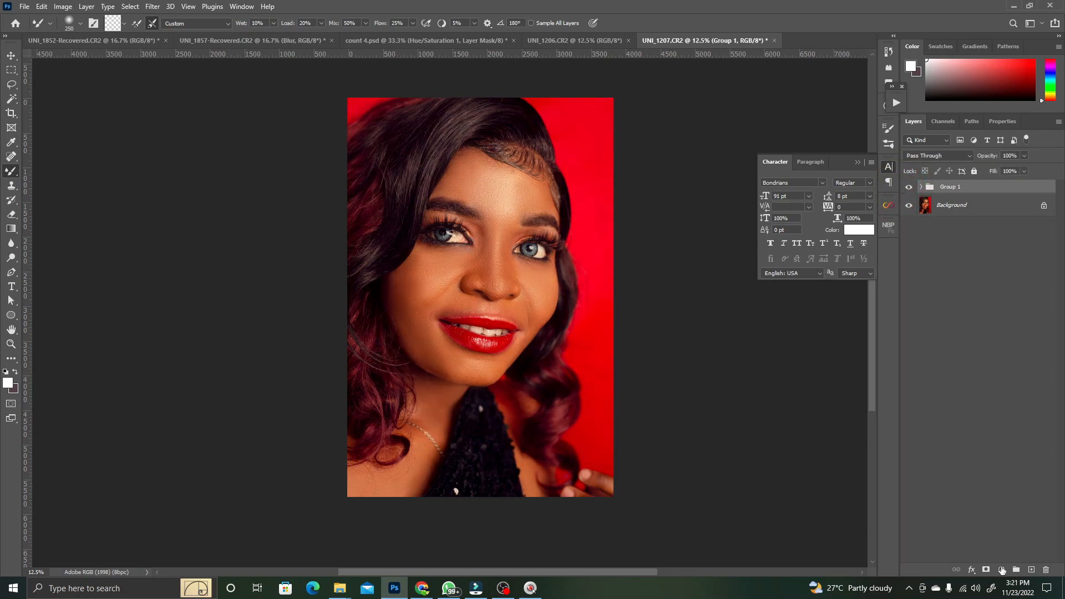
- Add a Color Lookup adjustment layer above the group and load the "_Orange and Blue" 3D LUT
click(1001, 570)
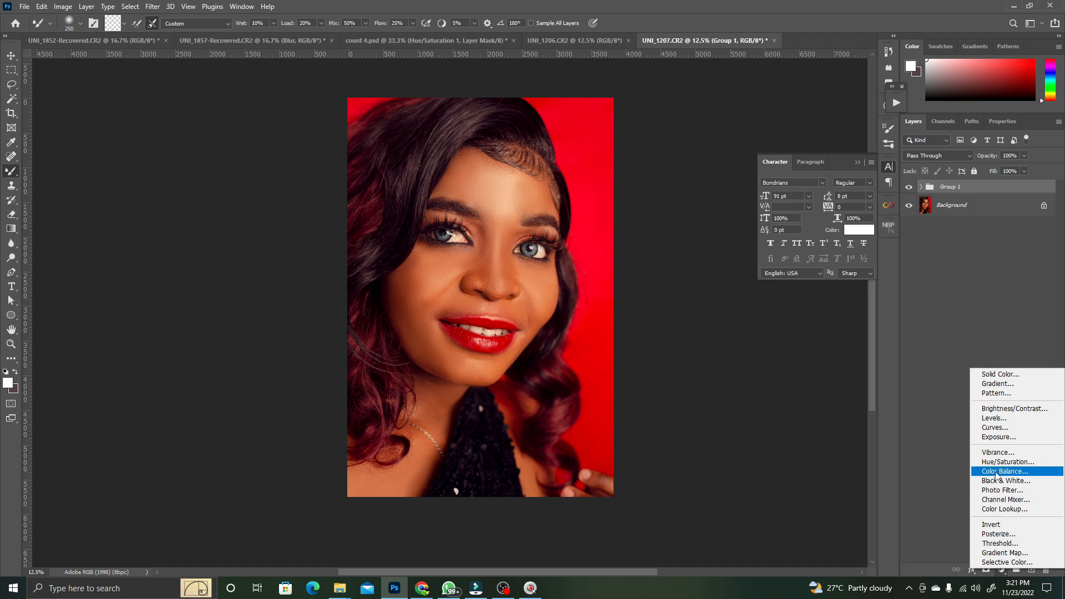
click(1004, 508)
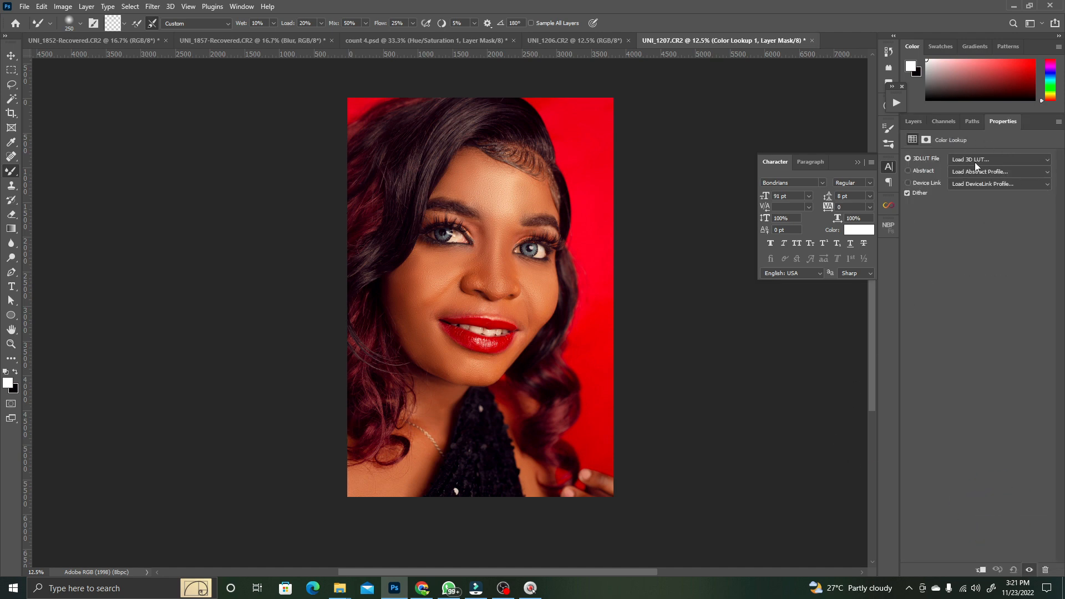
click(973, 161)
click(912, 45)
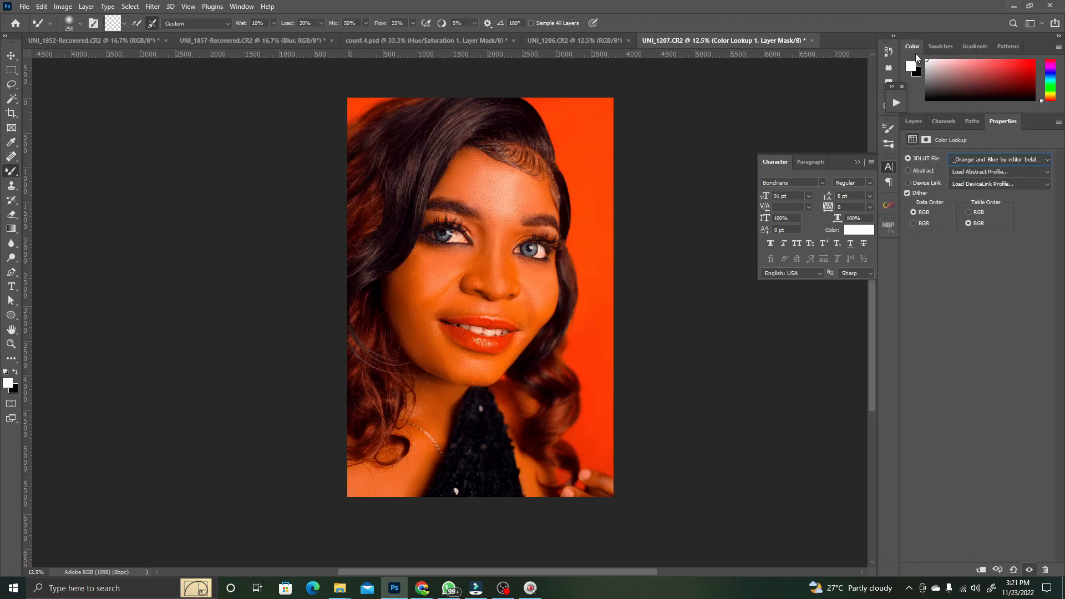
- Try the Orange and Teal, 2Strip.look and Augusta 3D LUTs on the Color Lookup layer
key(Down)
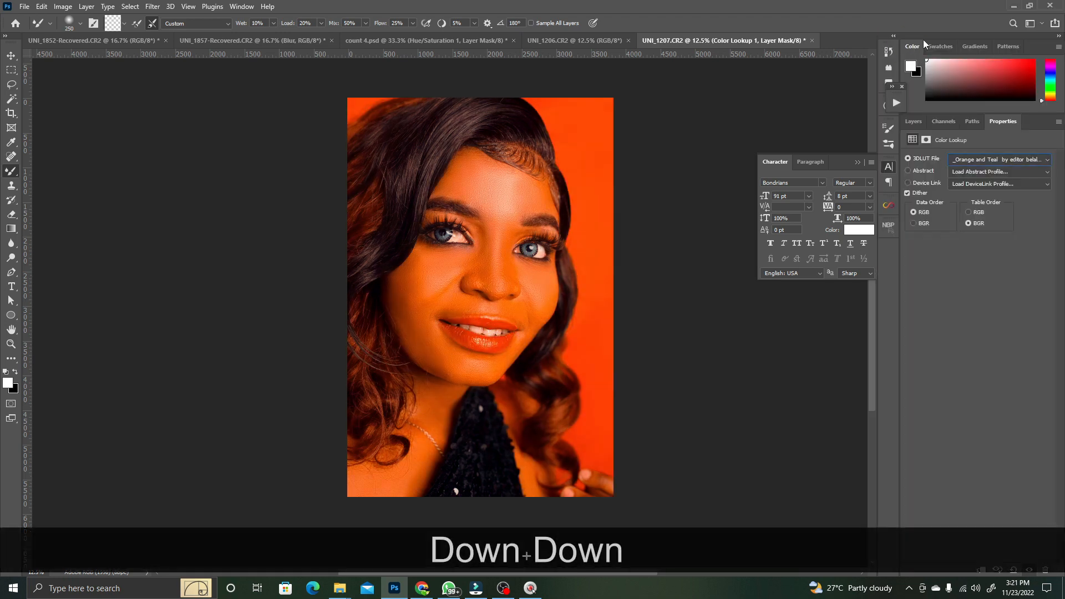
key(Down)
key(Down)
key(Down)
key(Down)
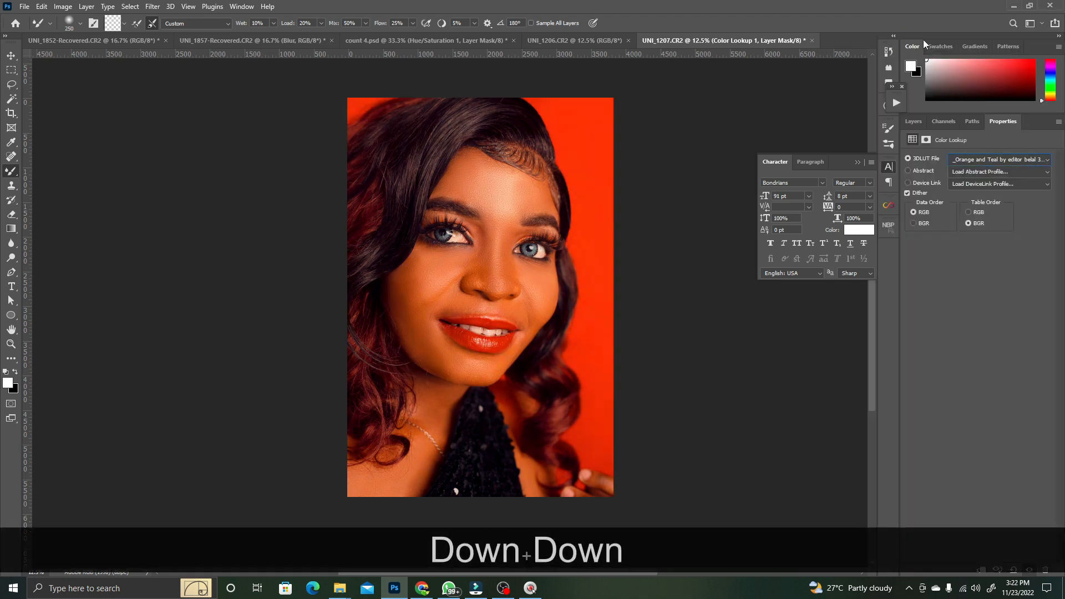
key(Down)
key(Down)
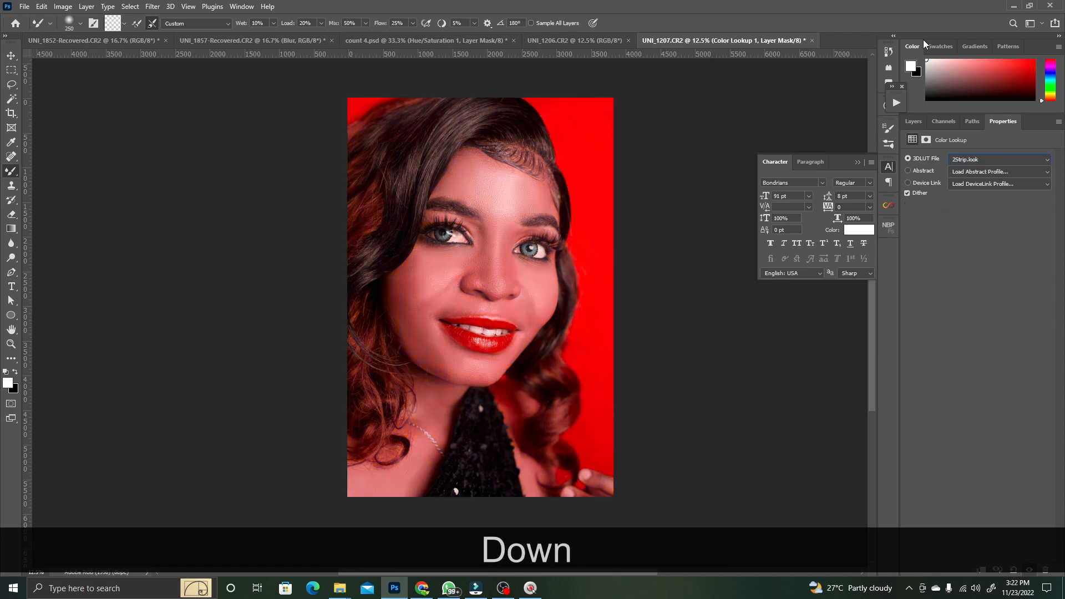
key(Down)
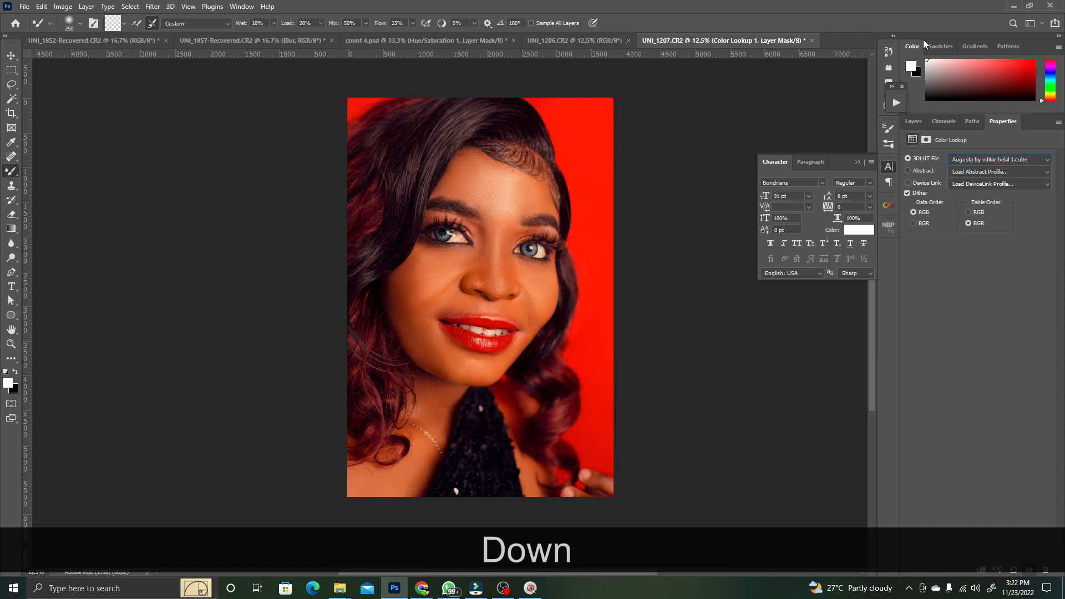
key(Down)
key(Down)
key(Down)
key(Down)
key(Down)
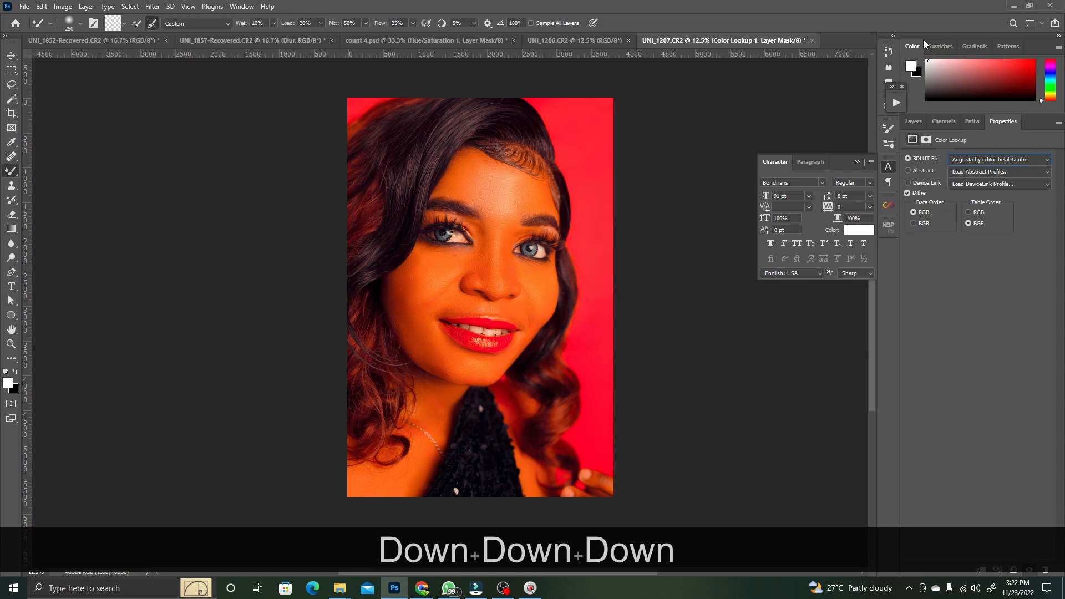
- Try the Blackwood 16.cube variants and BMC_TealOrange.cube as the Color Lookup layer's 3D LUT
key(Up)
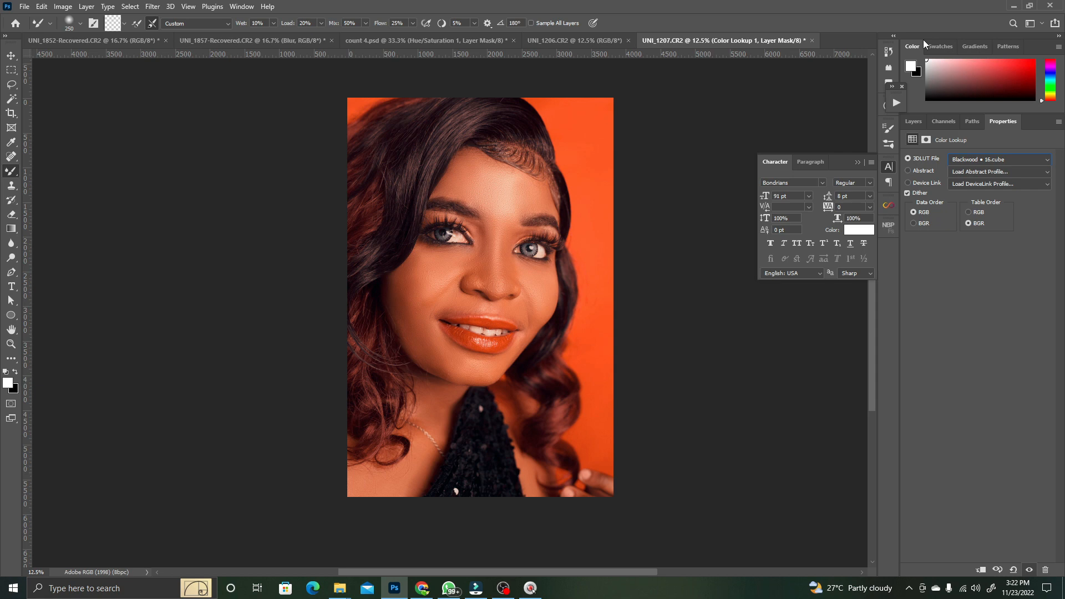
key(Down)
key(Down)
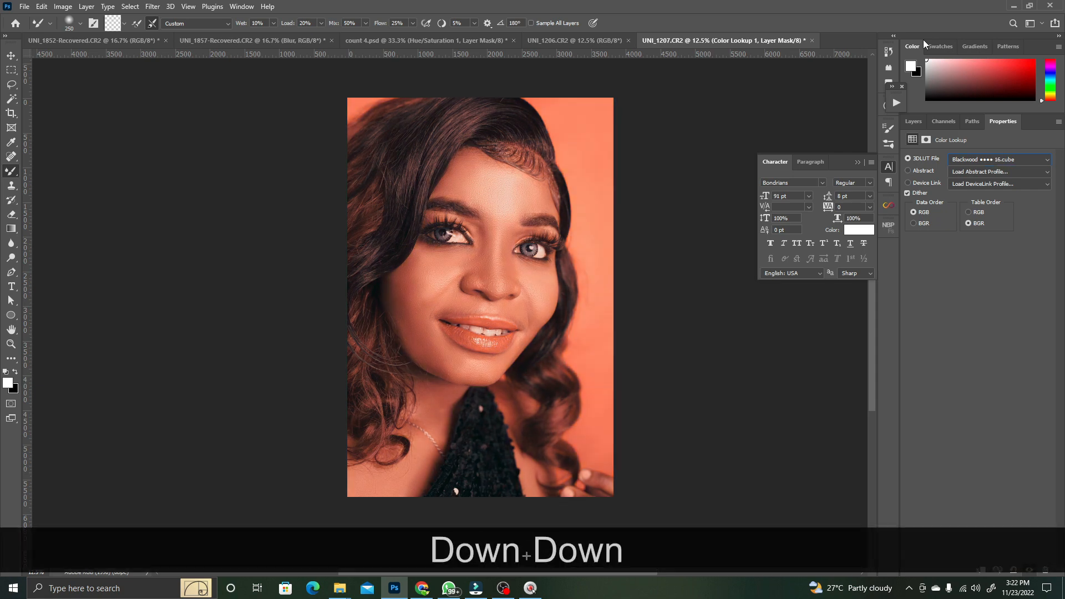
key(Down)
key(Down)
key(Up)
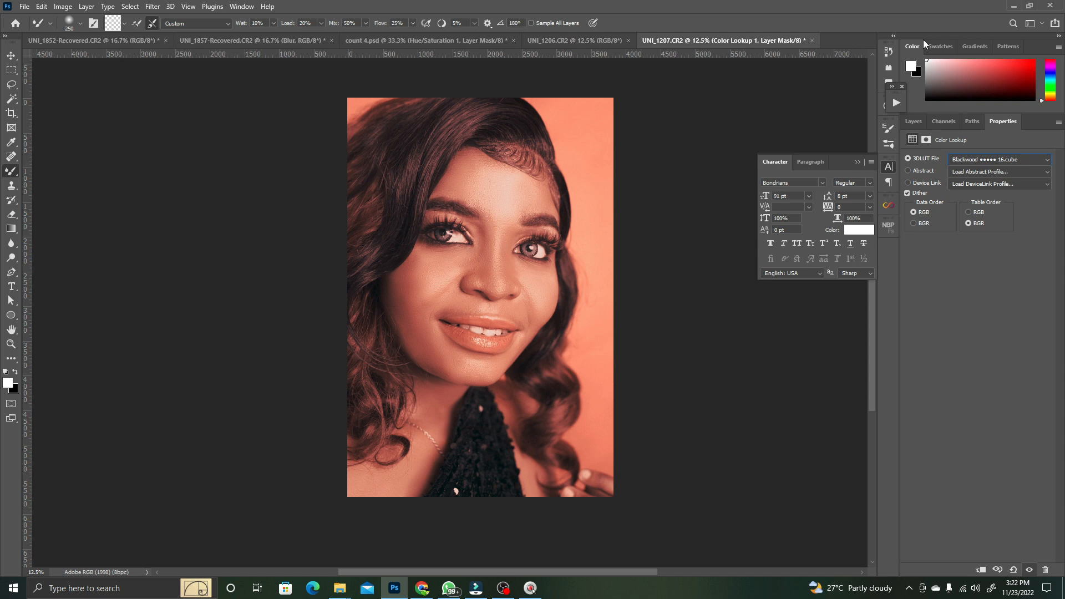
key(Down)
key(Down)
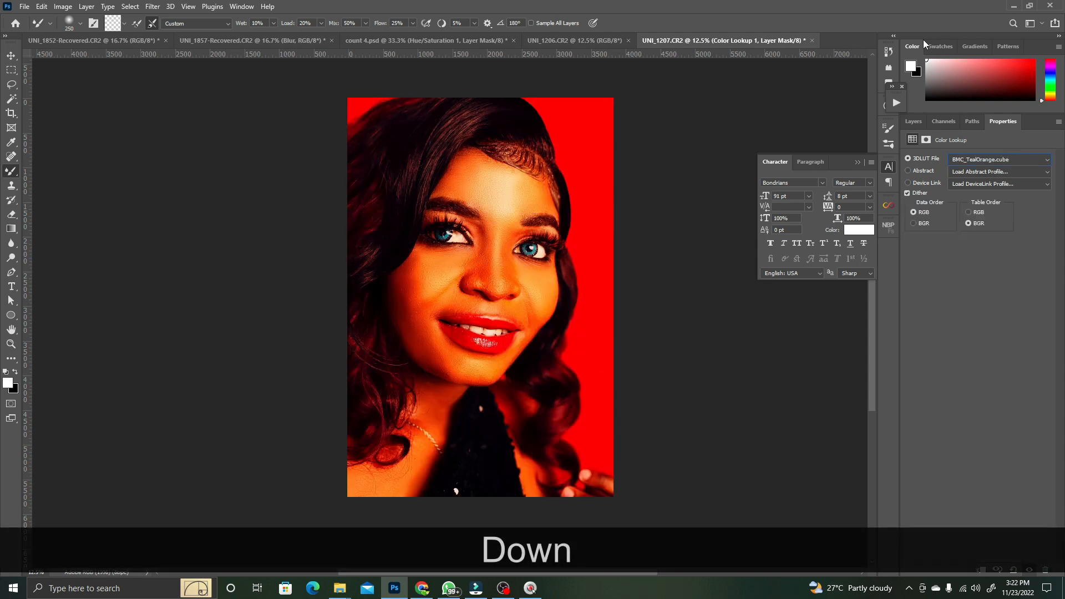
key(Up)
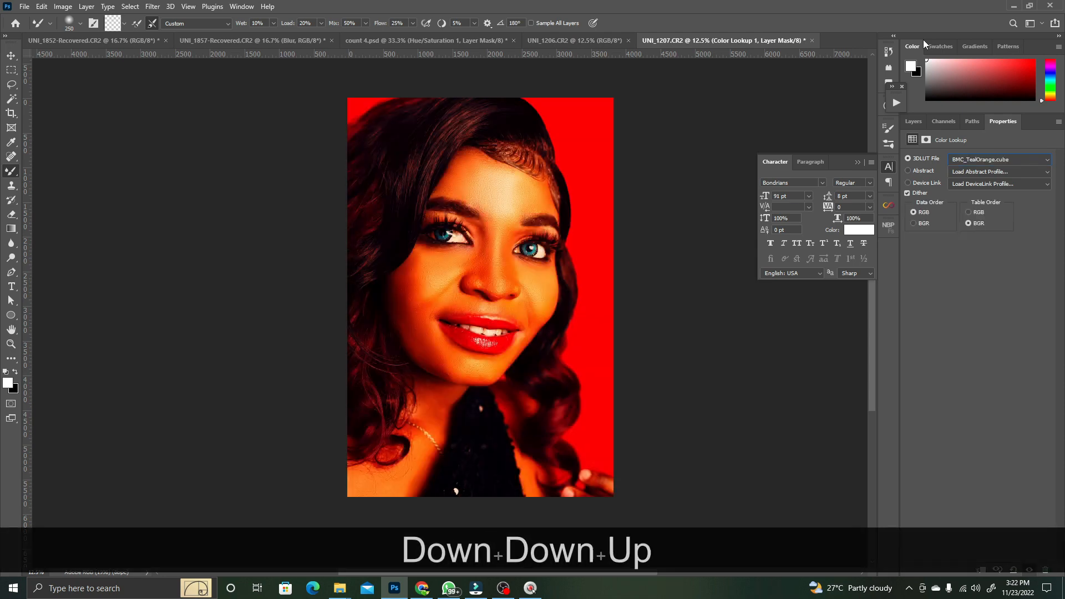
- Go through the Candlelight, Carnarvon and Columbia LUTs and set the Color Lookup layer's 3D LUT to Crisp_Warm.look
key(Down)
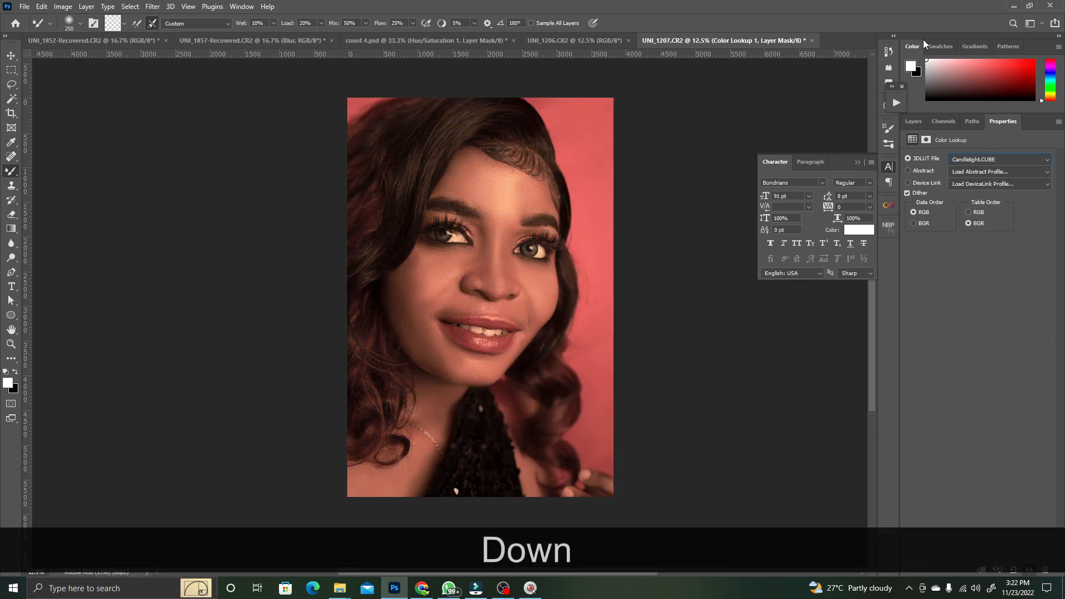
key(Down)
key(Down)
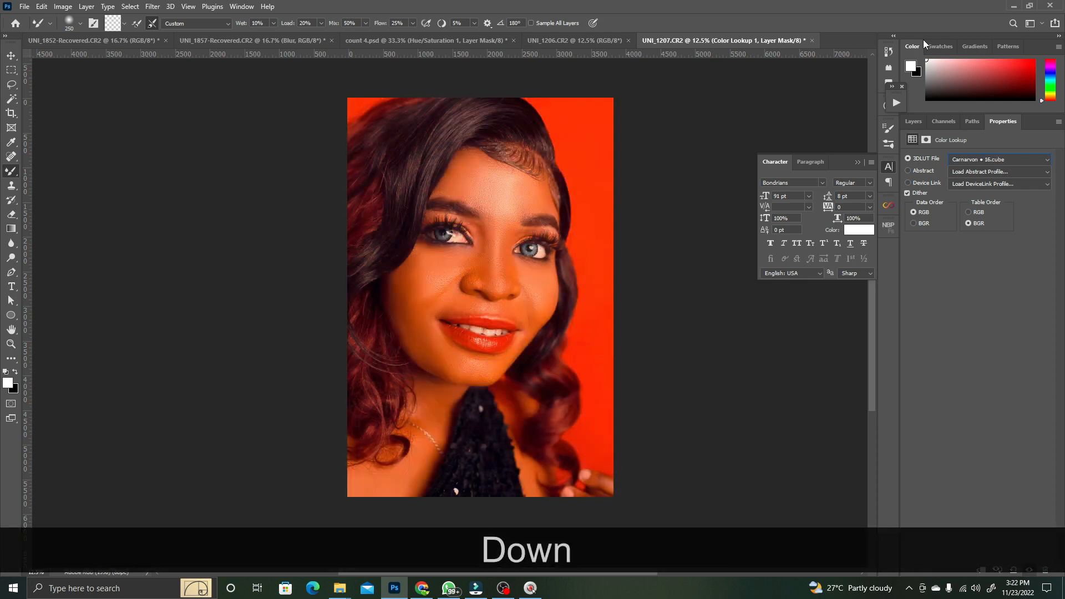
key(Down)
key(Down)
key(Down)
key(Down)
key(Down)
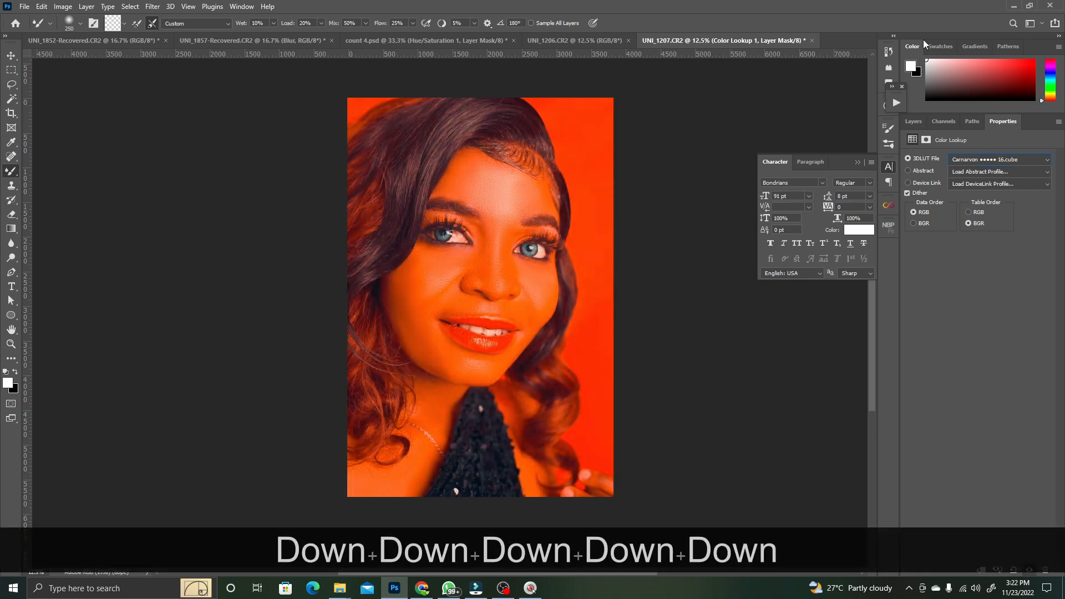
key(Down)
key(Down)
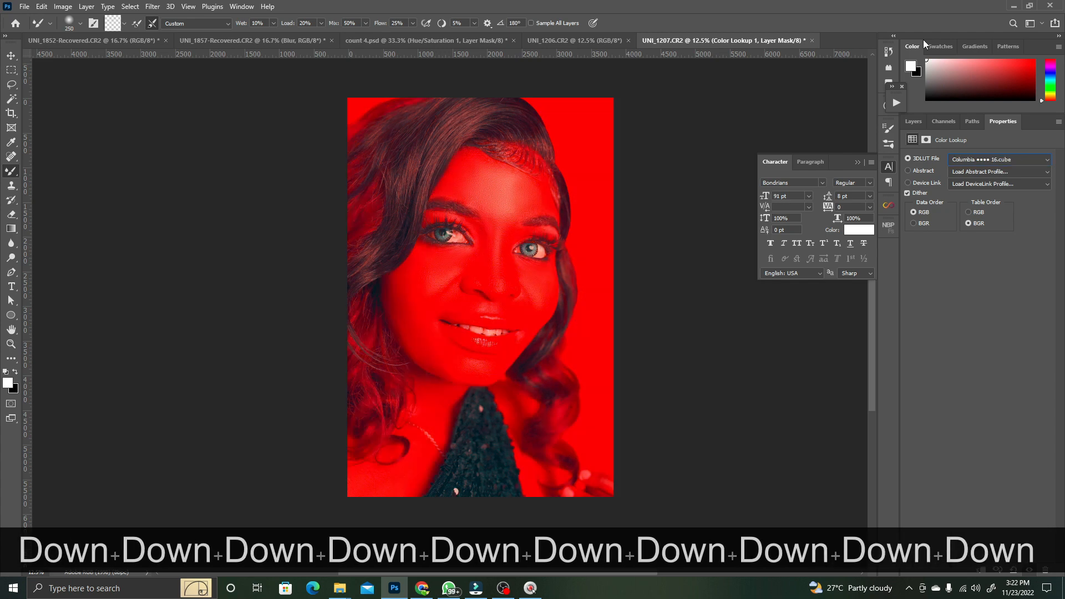
key(Down)
key(Down)
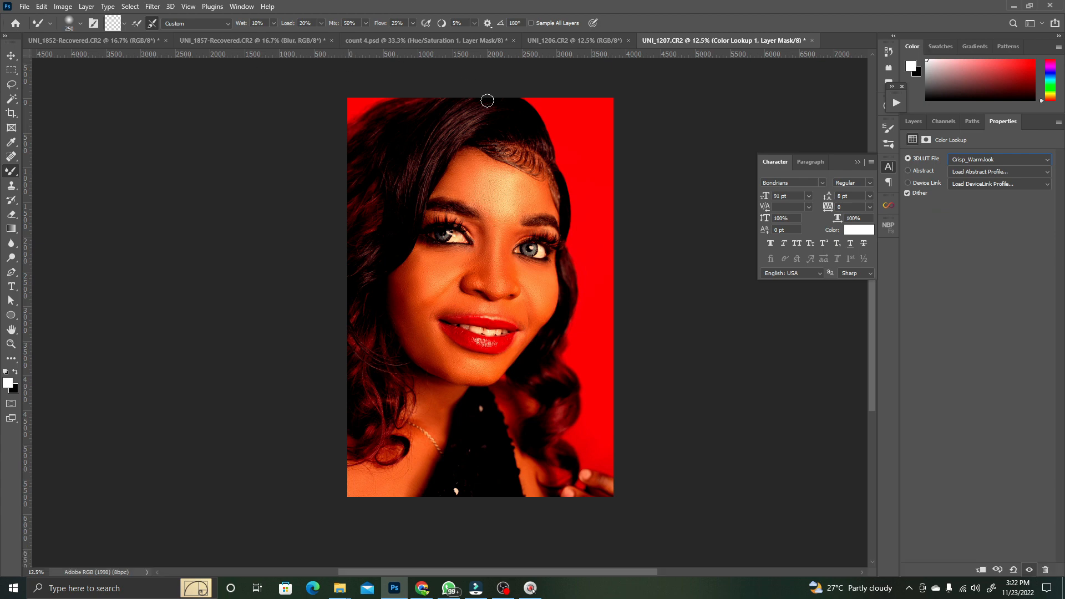
- Go through the DC1 and DJI_Phantom4 LUTs and set the Color Lookup layer's 3D LUT to DropBlues.3DL
click(993, 158)
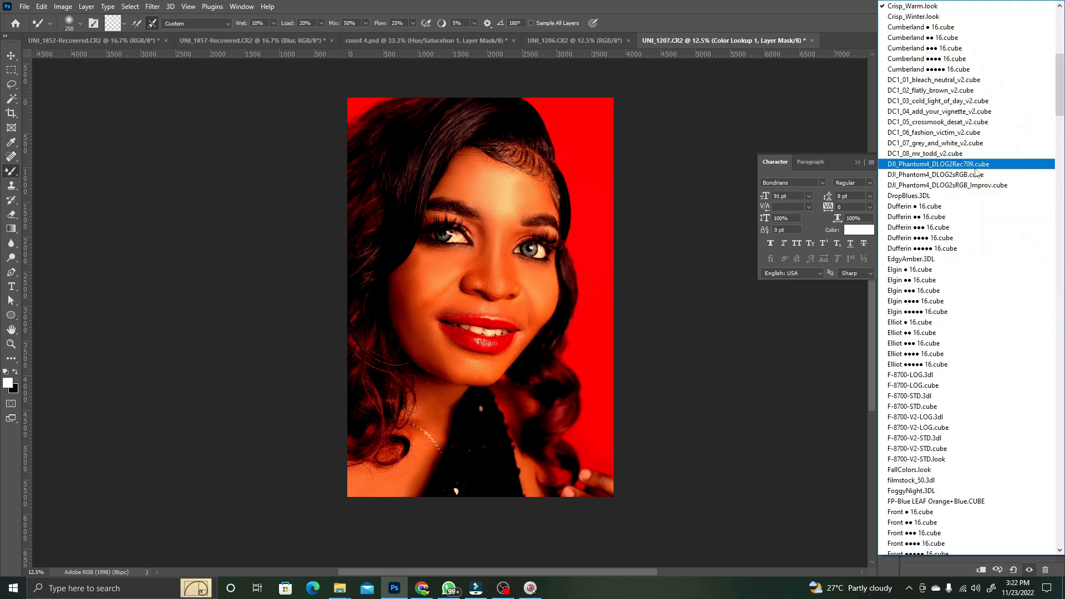
click(940, 81)
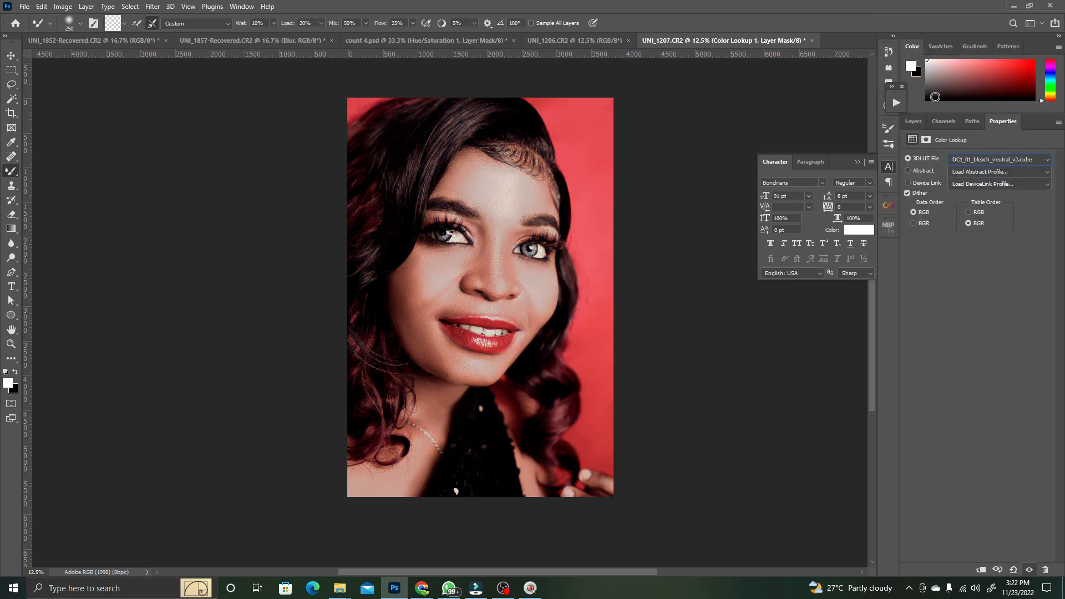
key(Down)
key(Down)
key(Down)
key(Down)
key(Down)
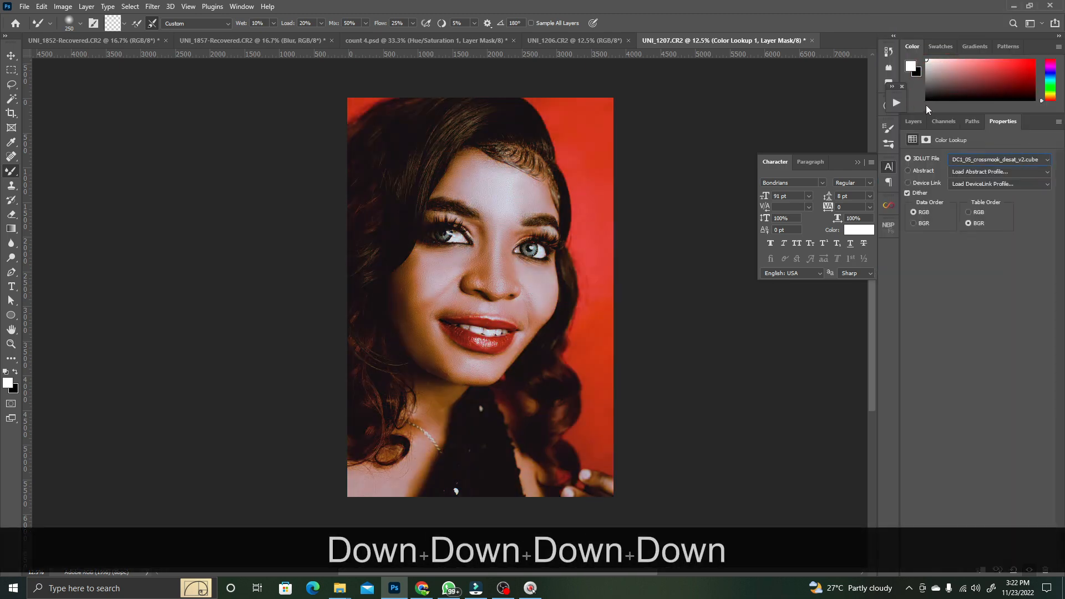
key(Down)
key(Down)
key(Down)
key(Down)
key(Down)
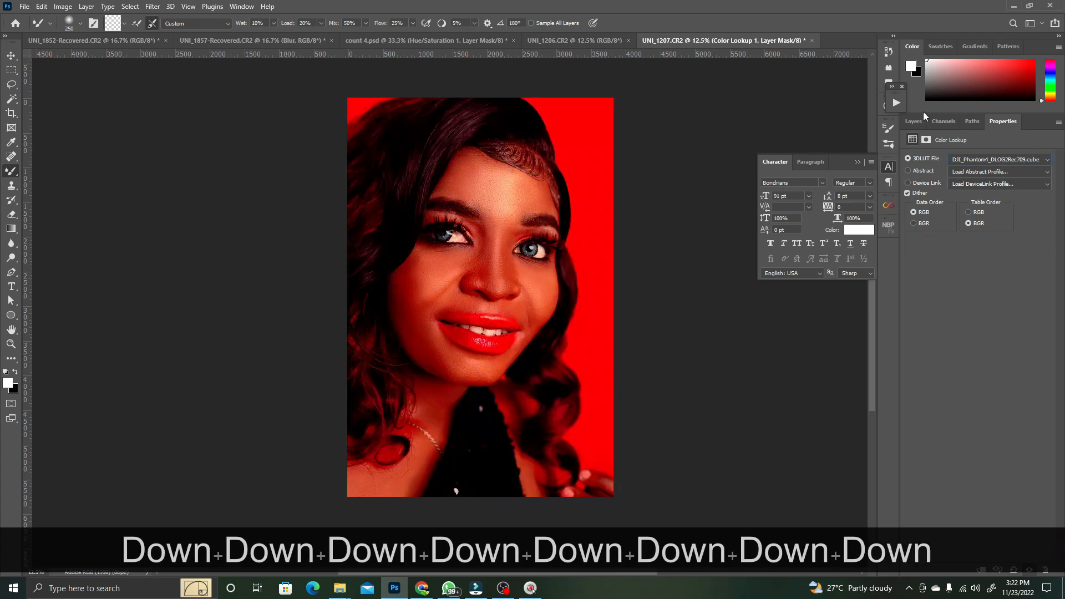
key(Down)
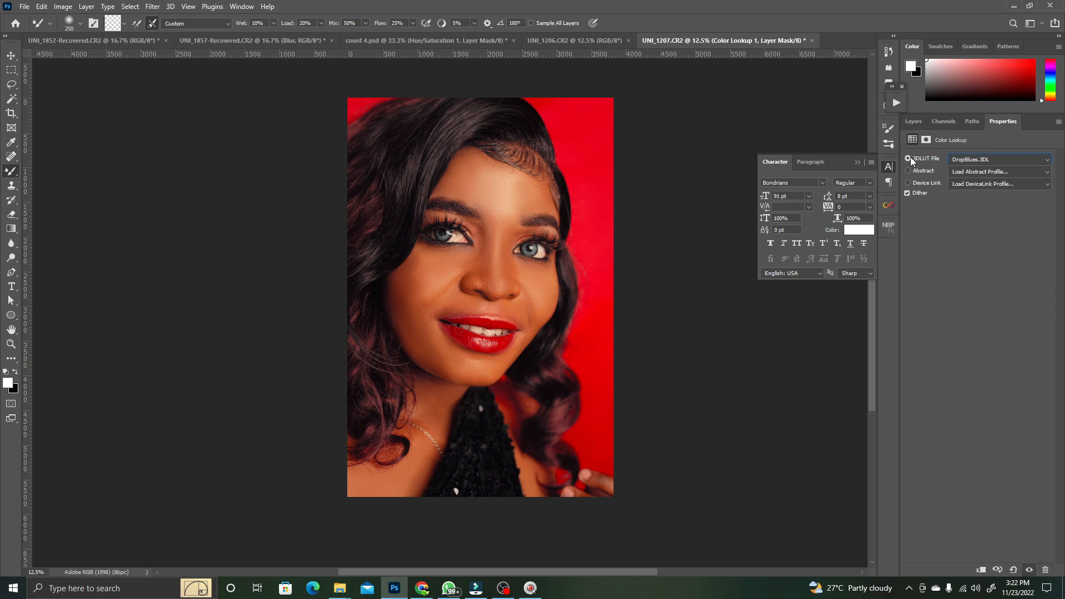
- Toggle the Color Lookup layer's visibility to compare the portrait with and without the LUT
click(903, 160)
click(913, 121)
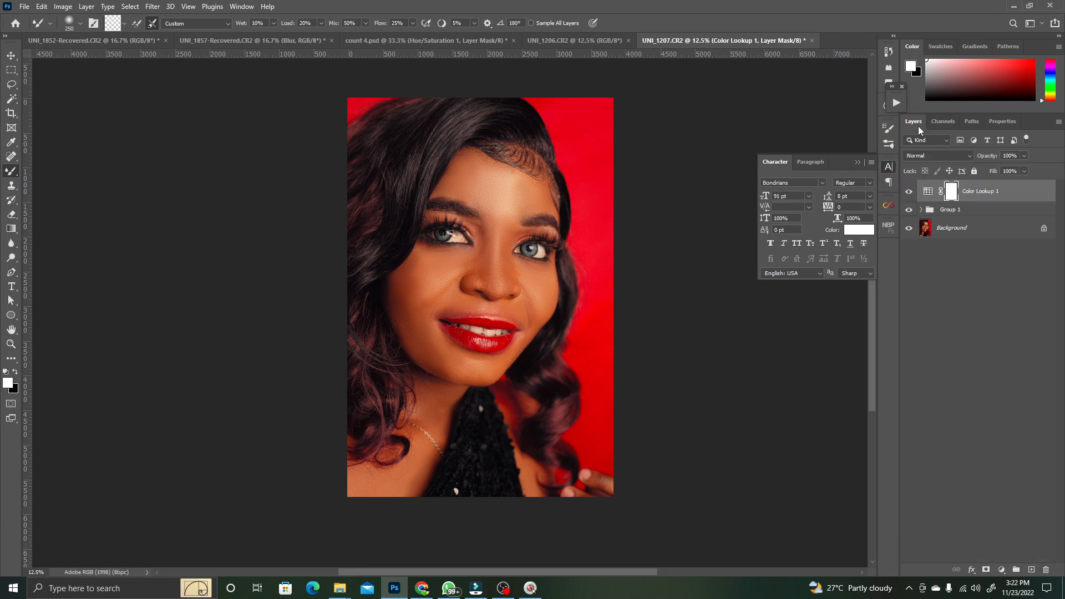
click(908, 191)
click(908, 192)
click(908, 192)
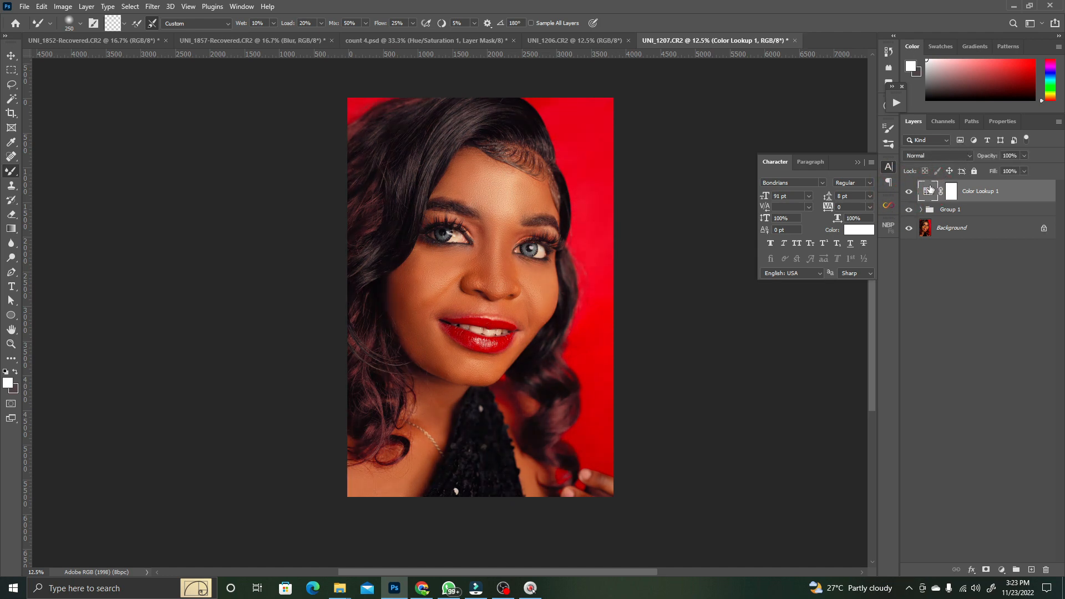
- Try the Fuji ETERNA 250D Kodak 2395 LUT and set the Color Lookup layer's 3D LUT to Fuji F125 Kodak 2395 (by Adobe).cube
double_click(925, 192)
click(960, 160)
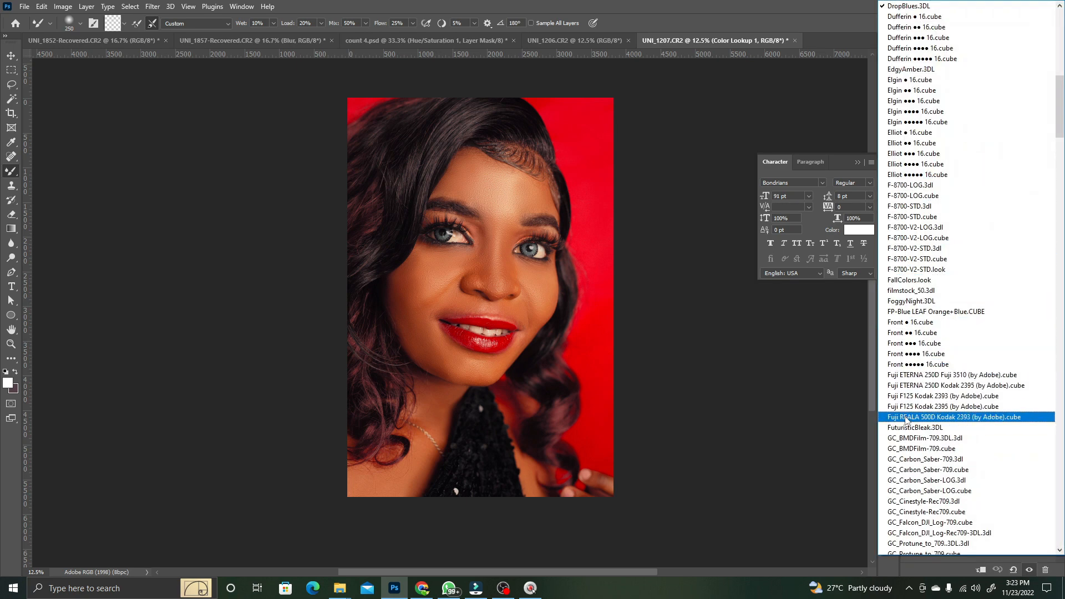
click(931, 387)
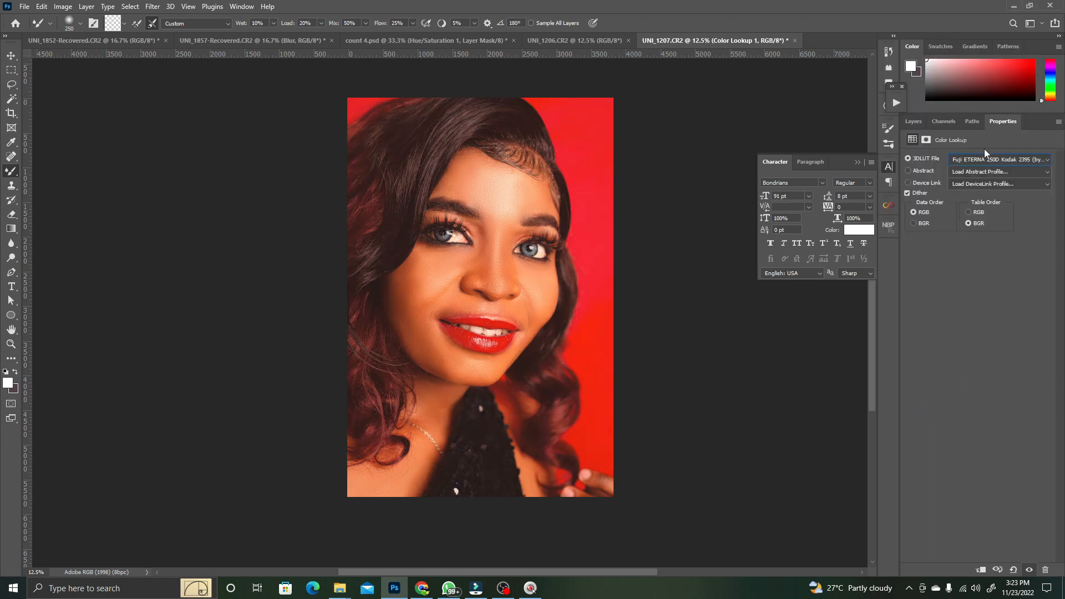
click(985, 159)
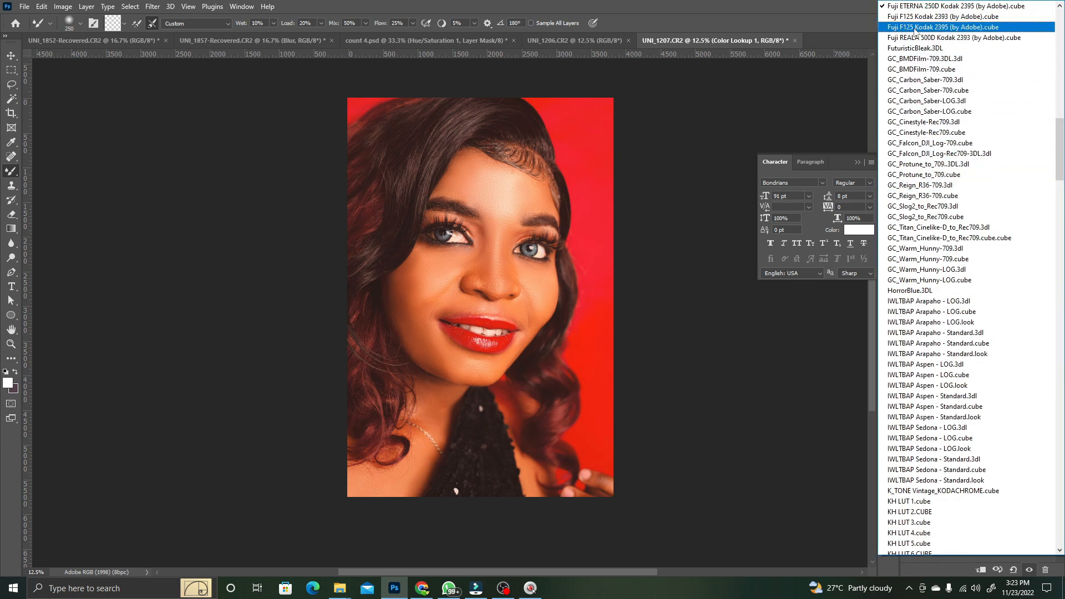
click(928, 29)
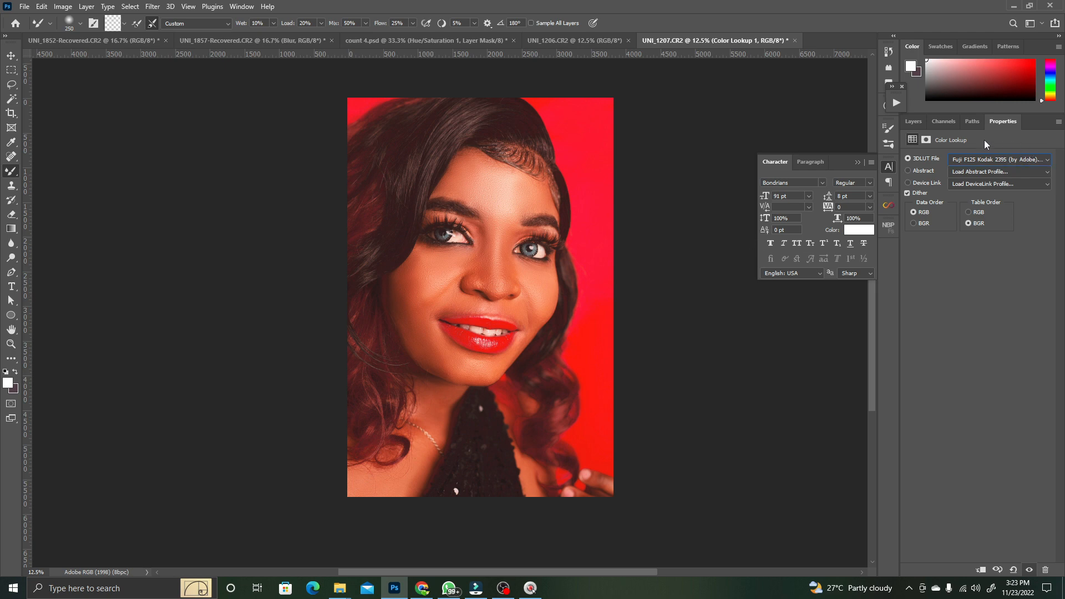
- Lower the Color Lookup layer's opacity to 15% and check the effect by toggling its visibility
click(913, 121)
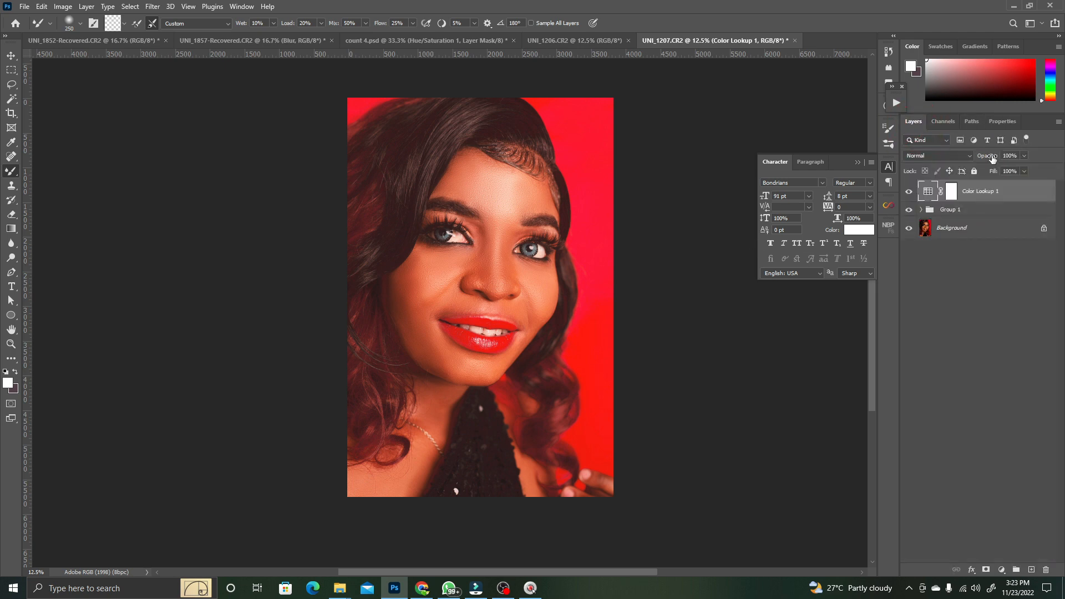
drag(952, 155, 949, 155)
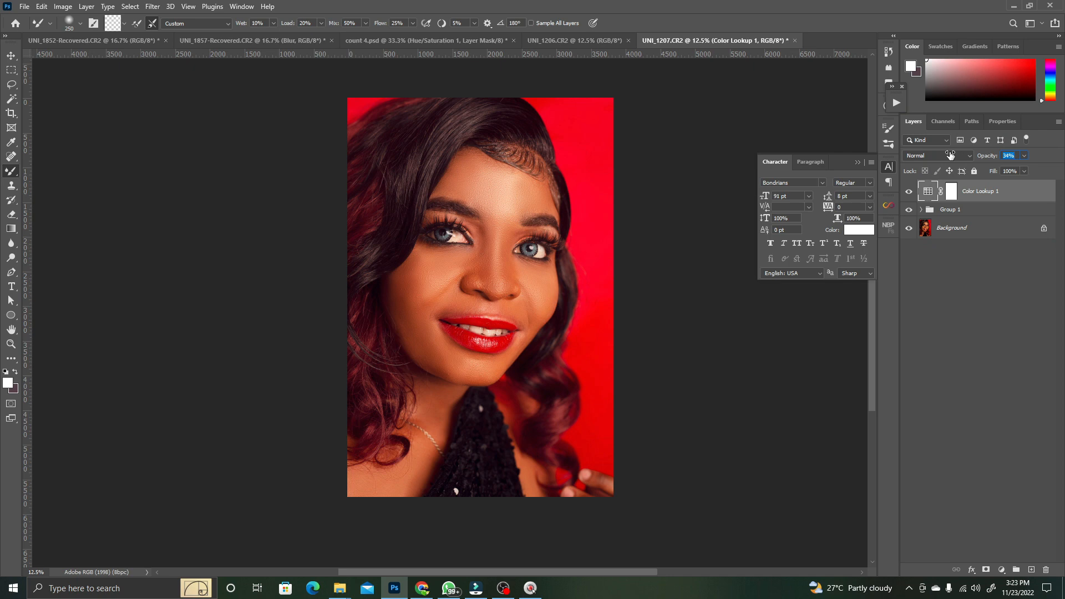
click(946, 156)
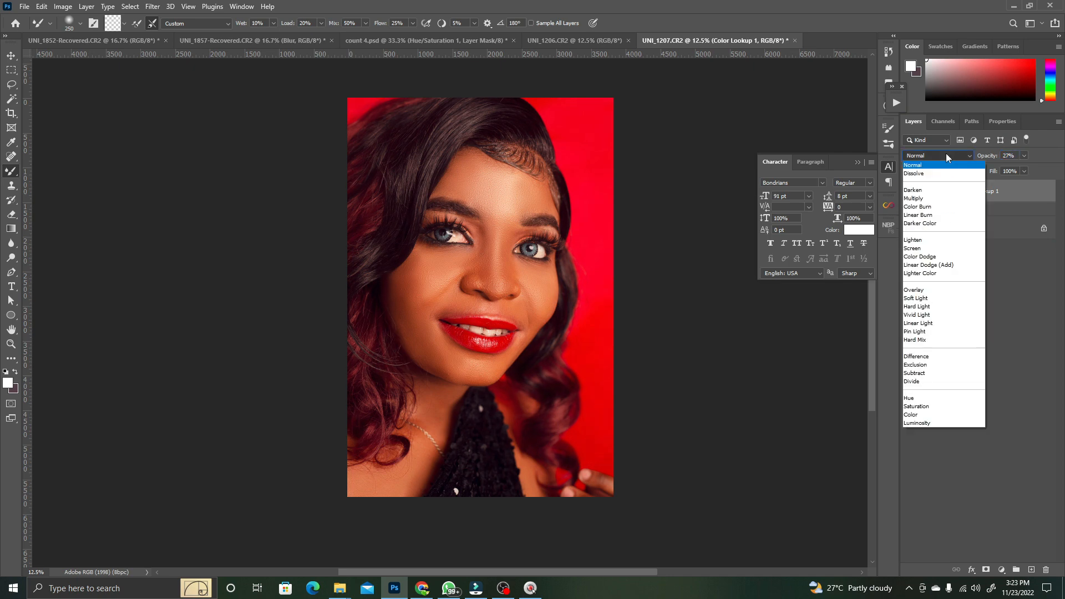
click(999, 158)
drag(994, 157, 985, 158)
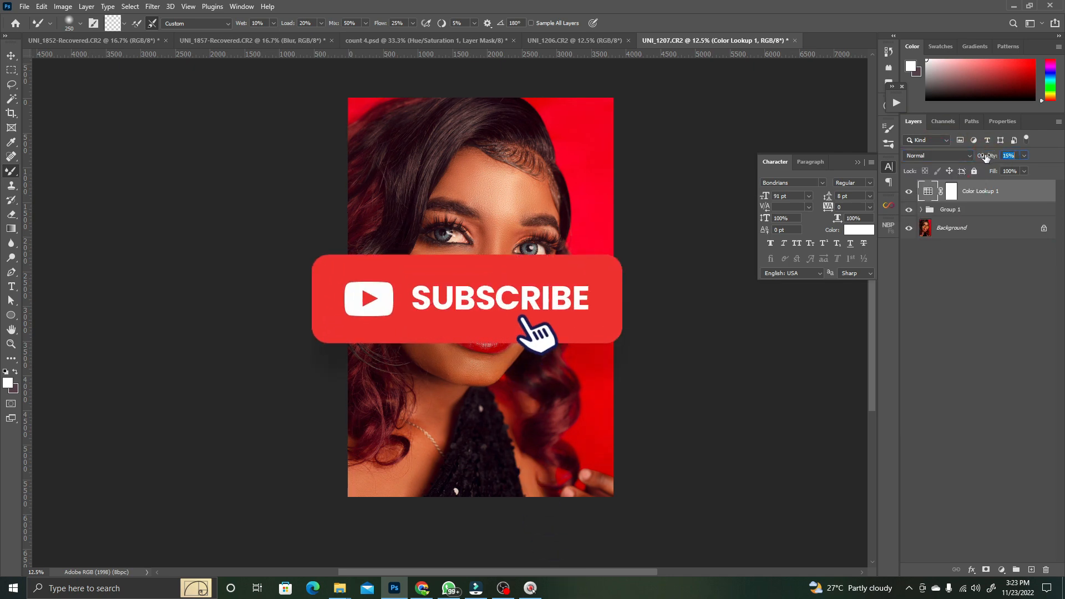
click(909, 193)
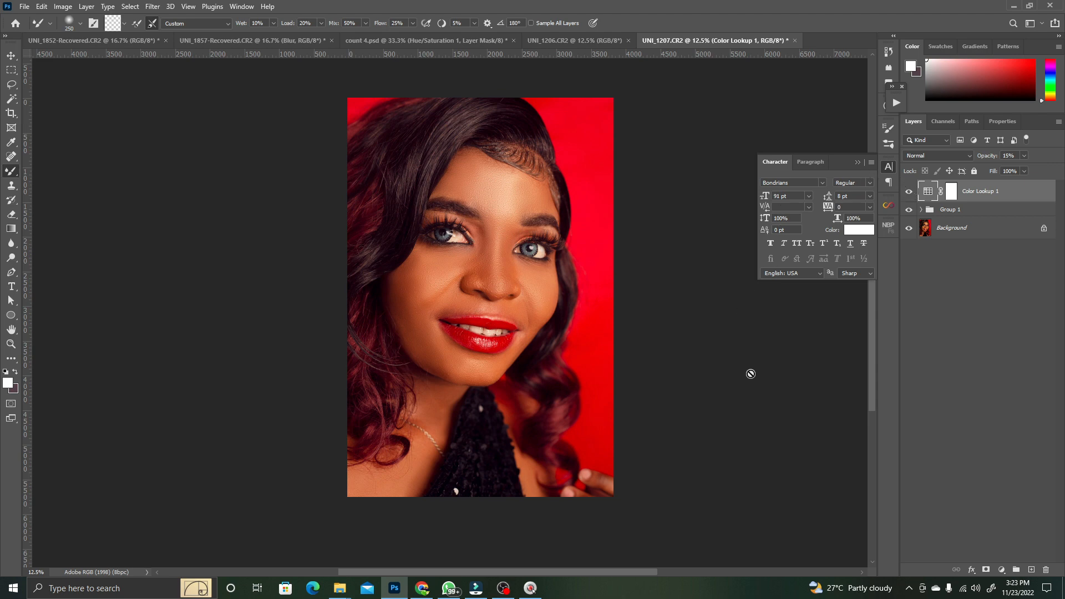
- Look through the layers inside Group 1 and collapse the group again
click(926, 210)
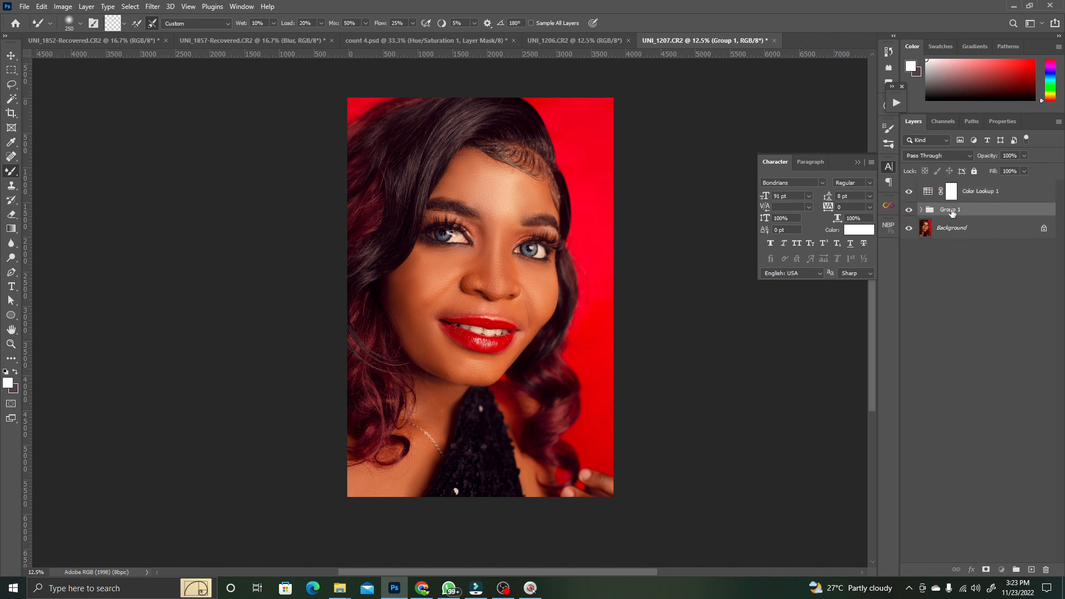
click(921, 210)
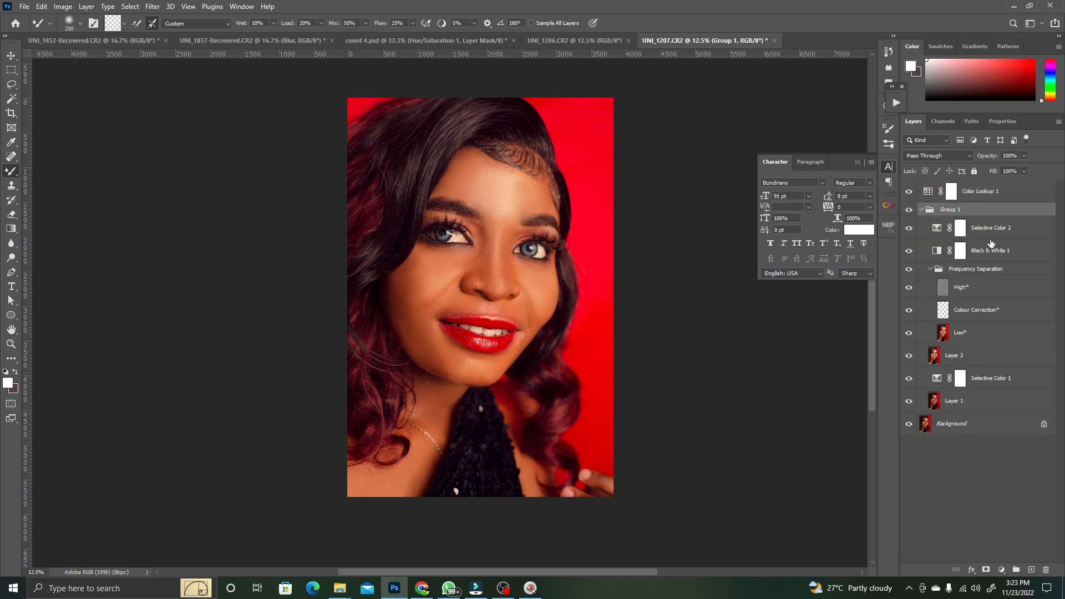
click(921, 210)
- Add a Black & White adjustment layer above the Color Lookup layer and set its Reds to -69
click(1004, 191)
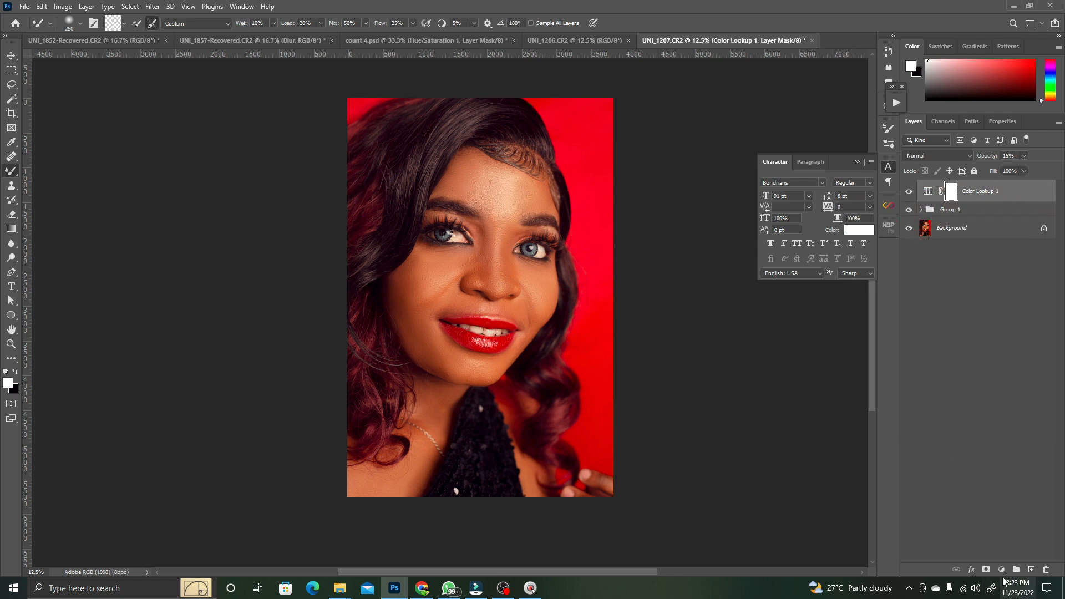
click(999, 569)
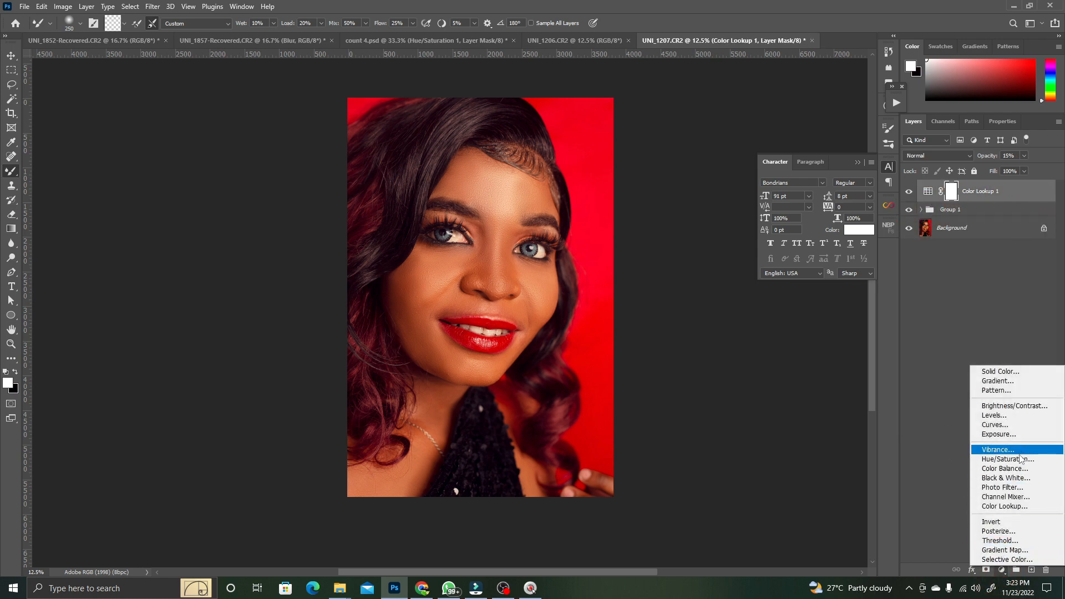
click(1008, 477)
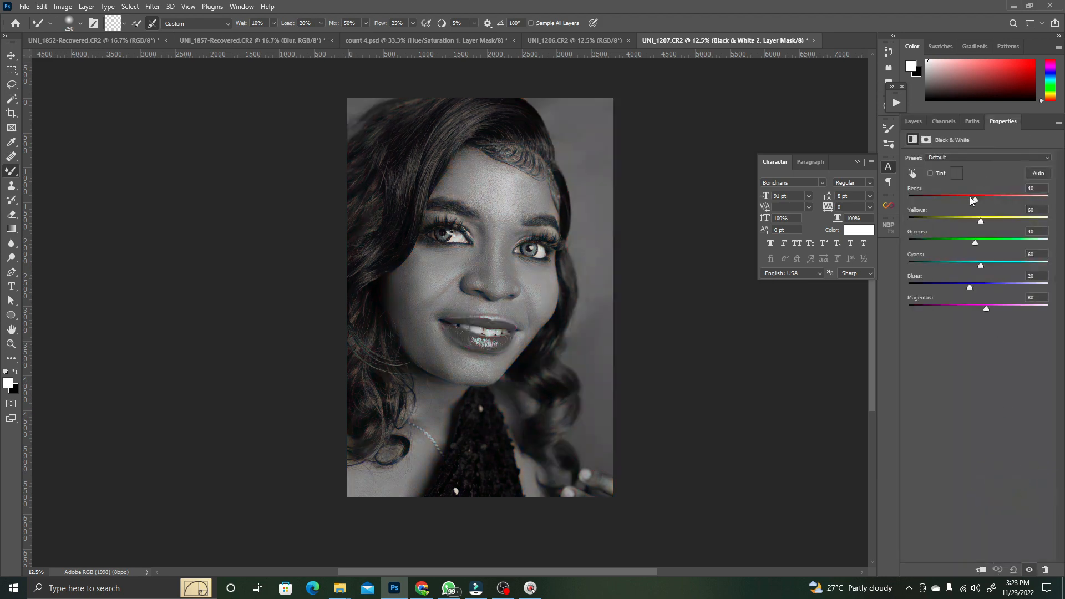
drag(970, 198, 943, 196)
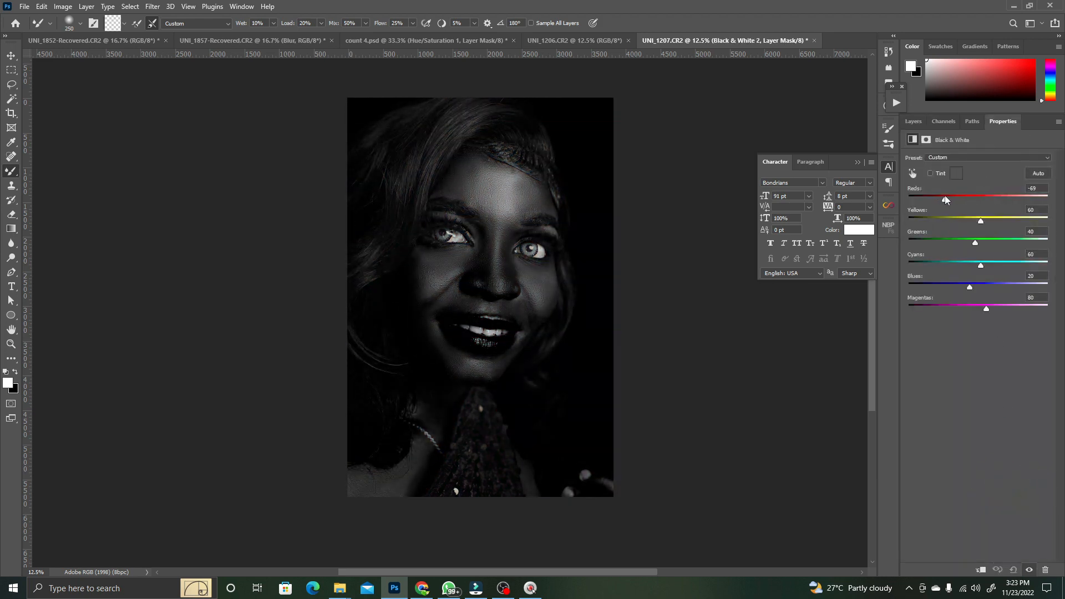
click(912, 122)
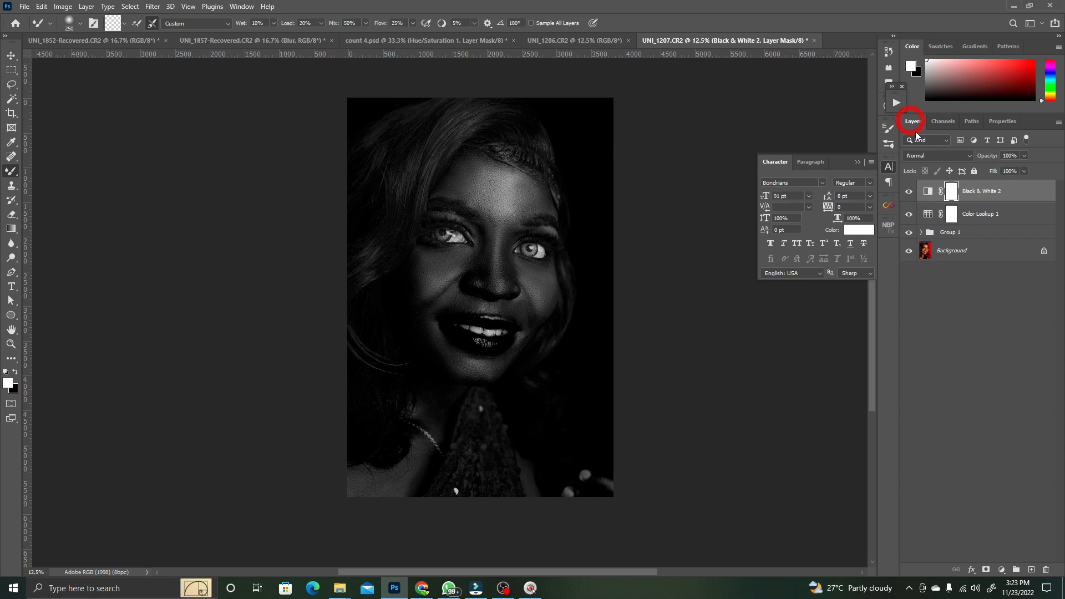
- Add a Curves adjustment layer on top and raise its RGB midtones to input 114, output 145
click(1001, 570)
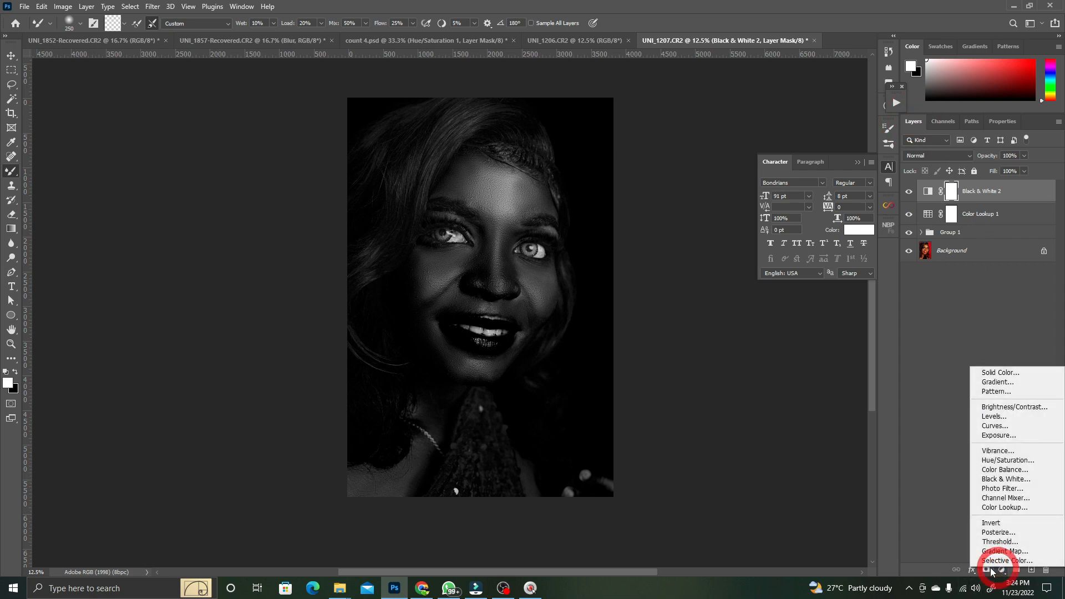
click(1017, 427)
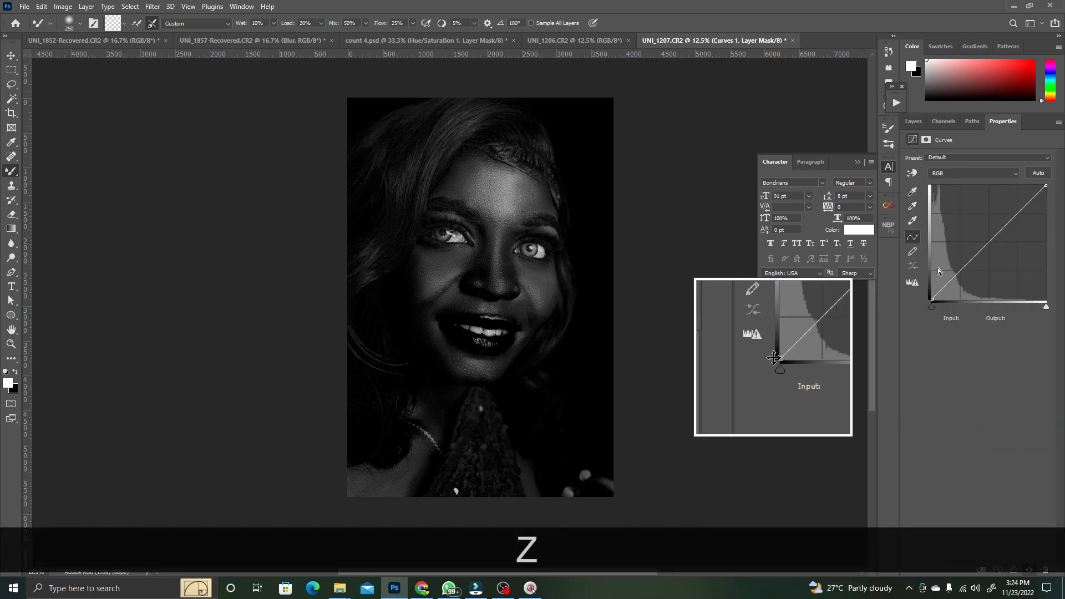
click(985, 238)
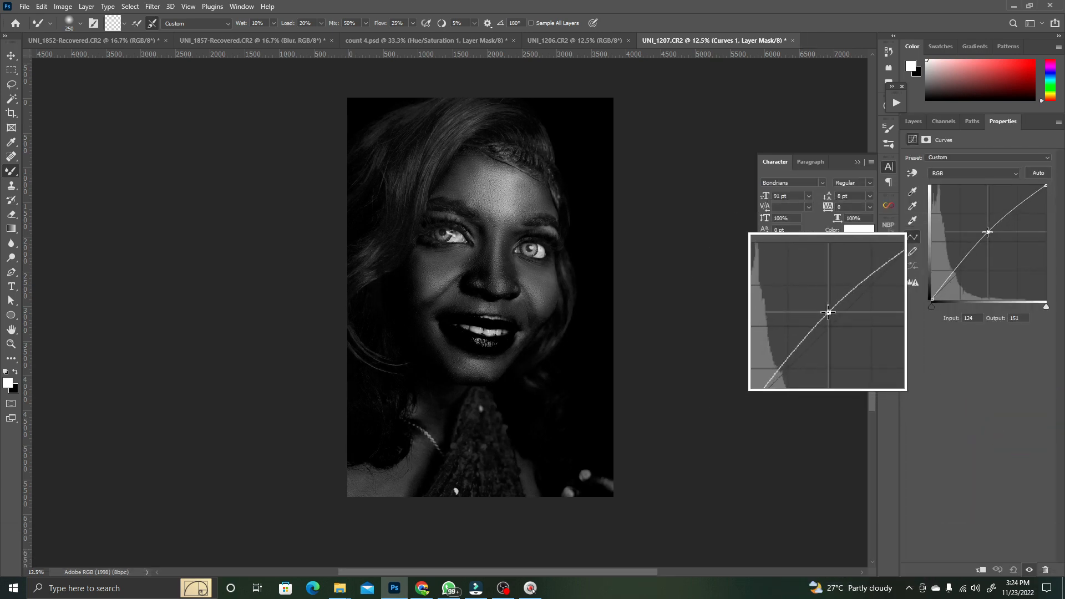
drag(984, 238, 983, 234)
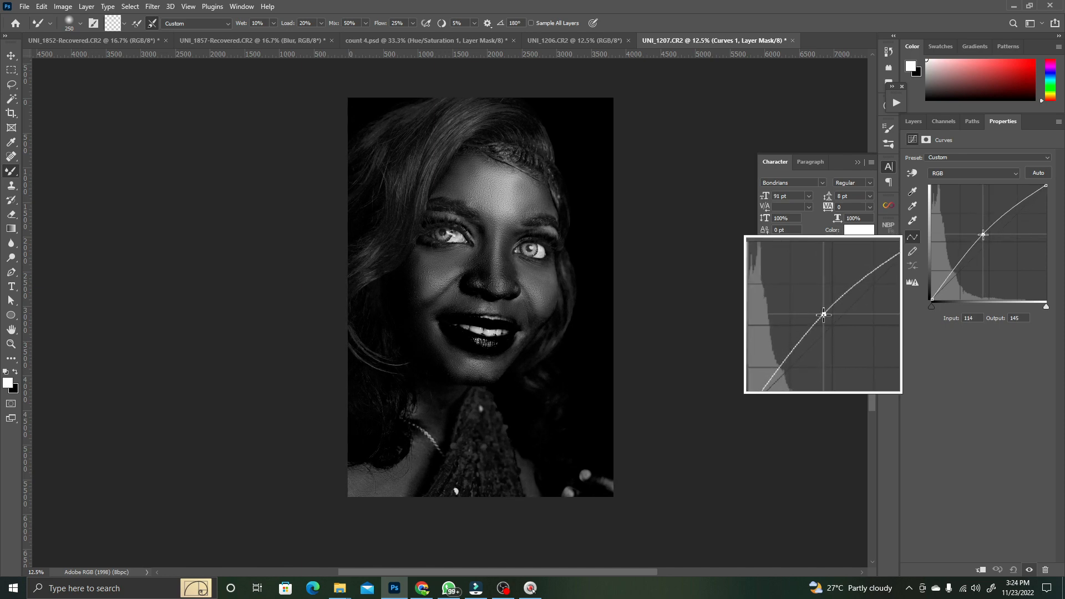
click(913, 121)
- Rename the brightening Curves layer as "dogde"
click(976, 193)
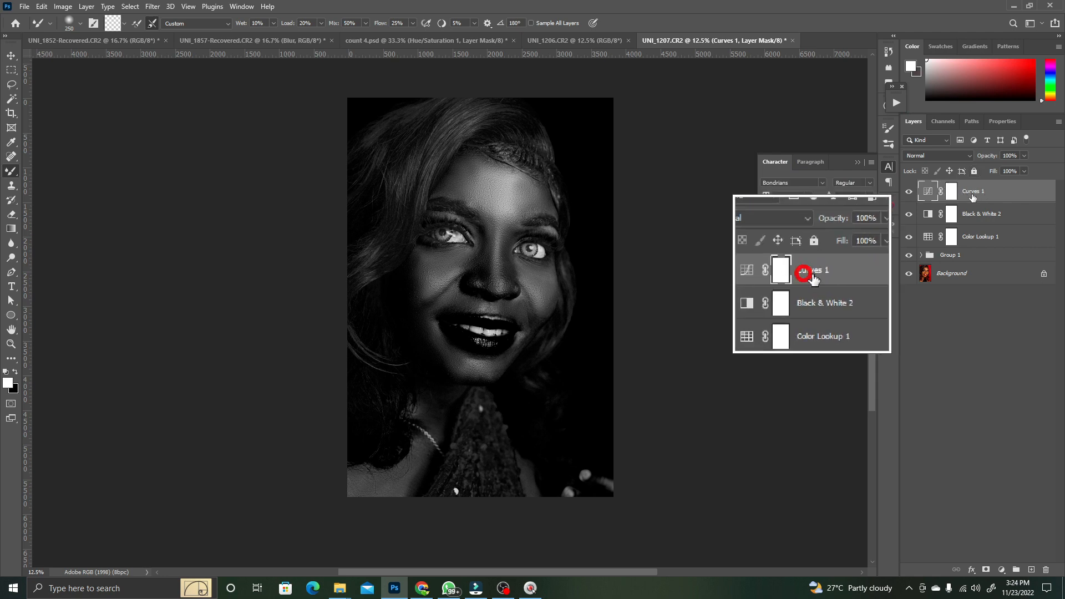
double_click(974, 193)
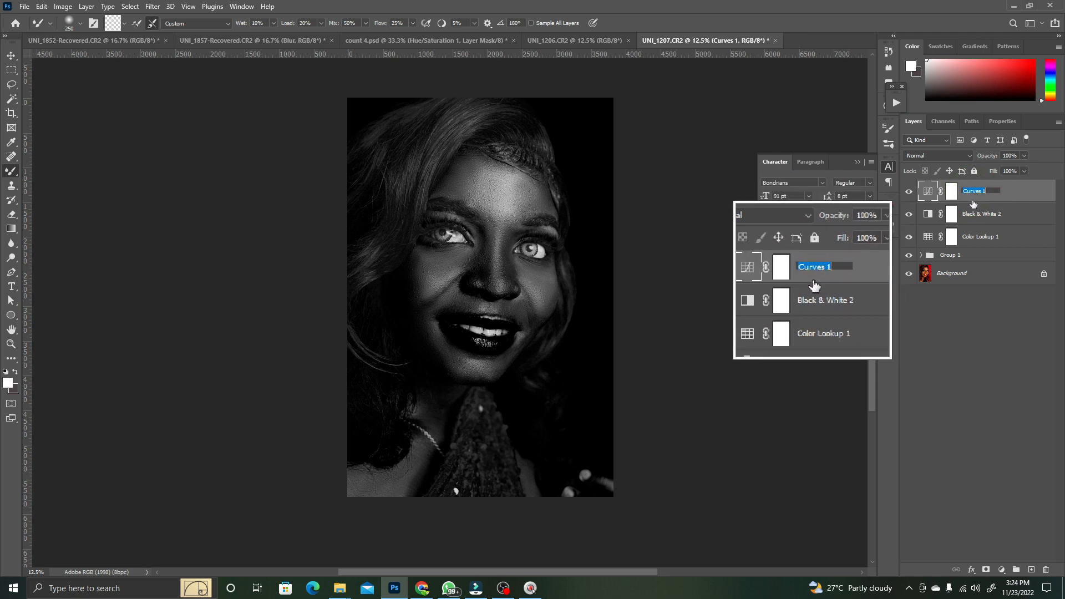
text(f)
key(BackSpace)
text(d)
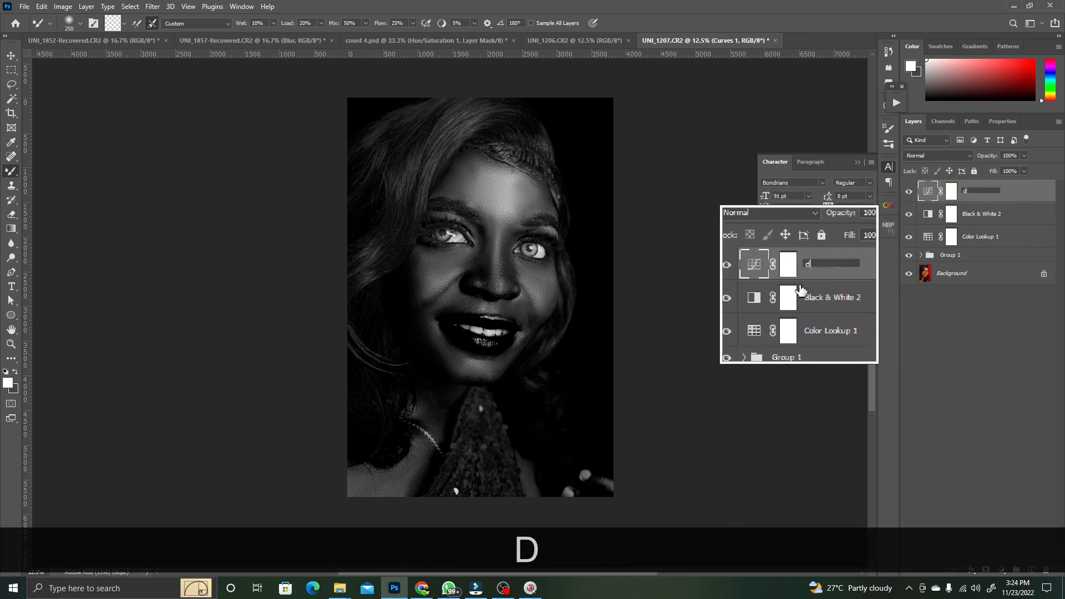
text(oode)
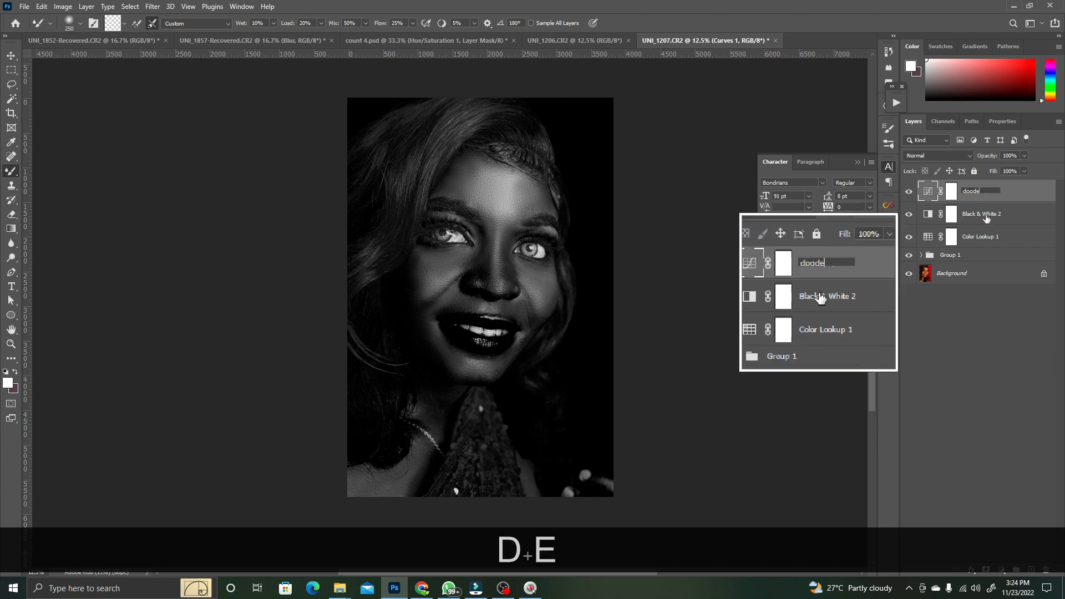
click(969, 398)
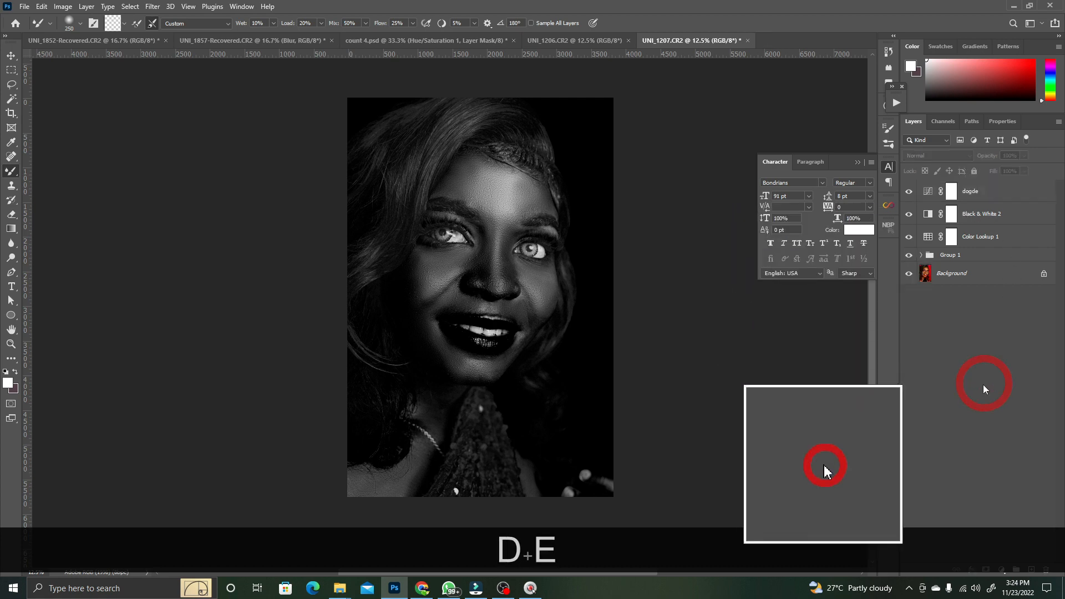
- Add a second Curves adjustment layer and lower its RGB midtones to input 148, output 100
click(1002, 571)
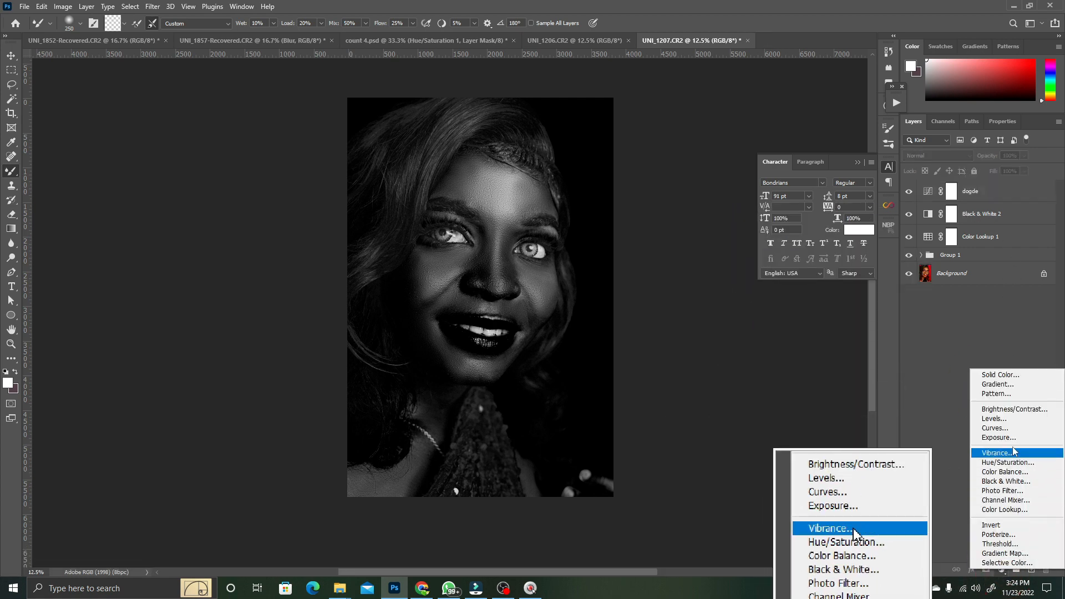
click(1005, 428)
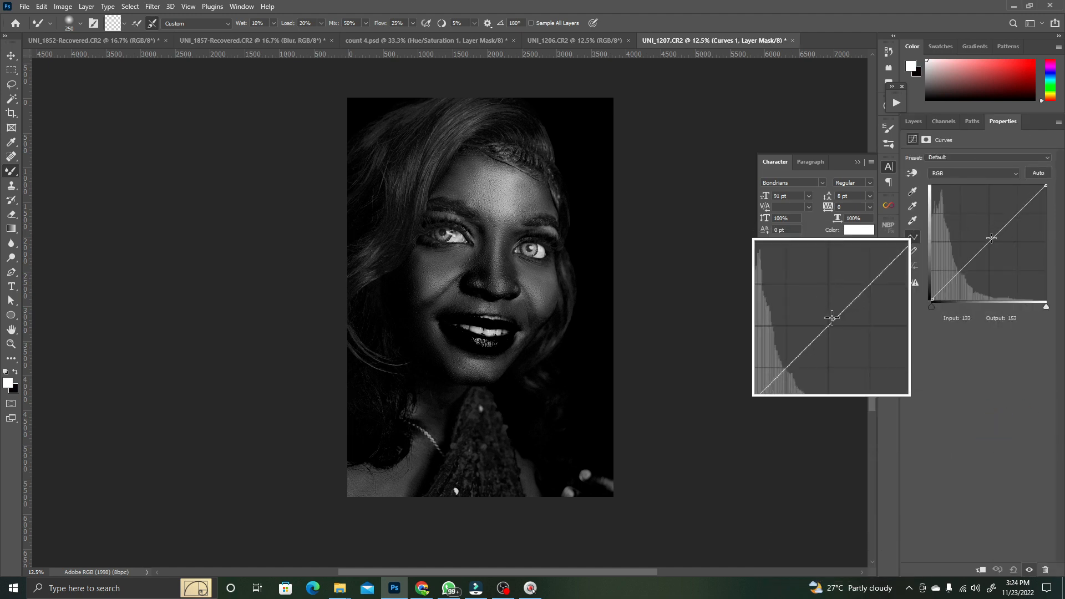
drag(990, 242, 998, 255)
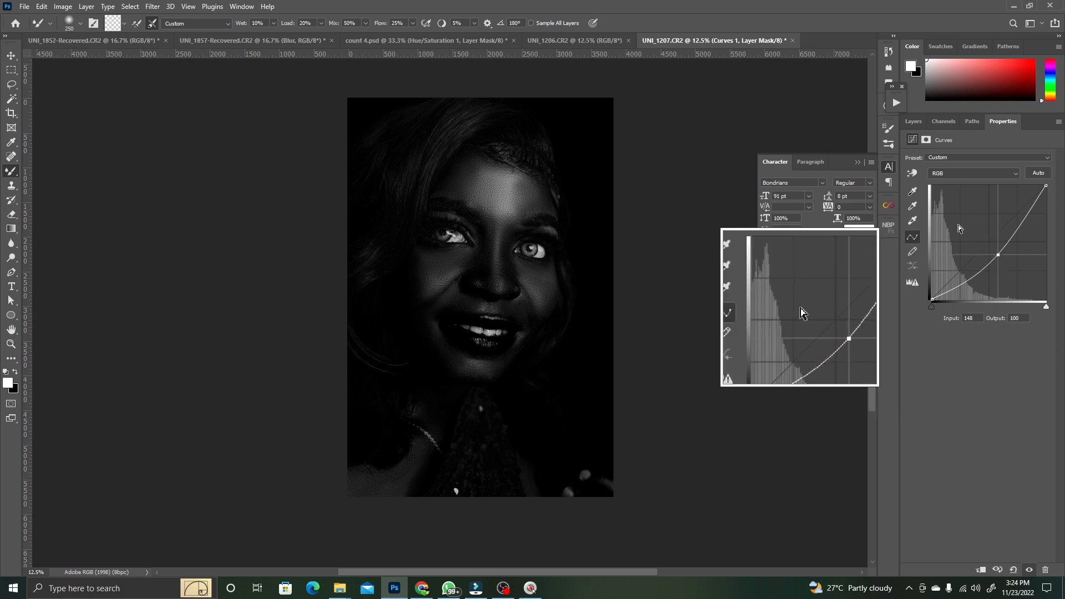
- Rename the darkening Curves layer as "burn"
click(913, 121)
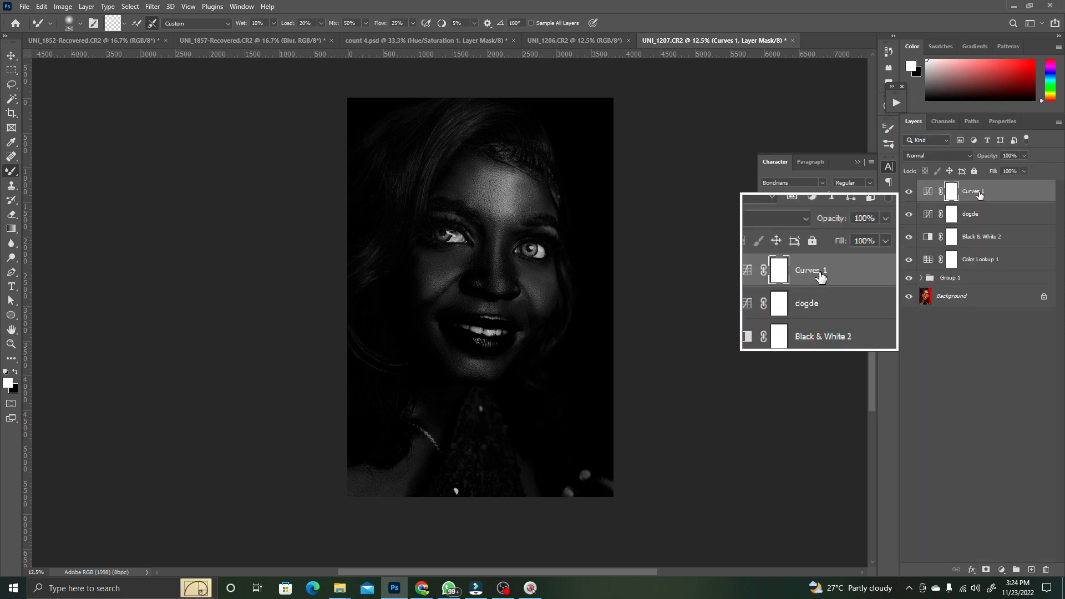
double_click(969, 191)
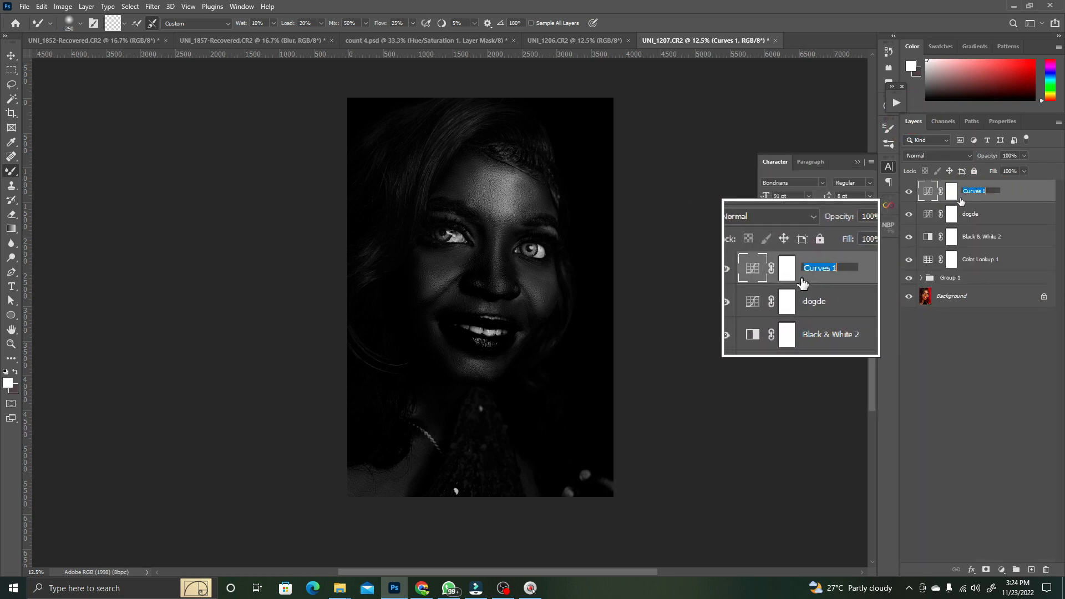
text(burn)
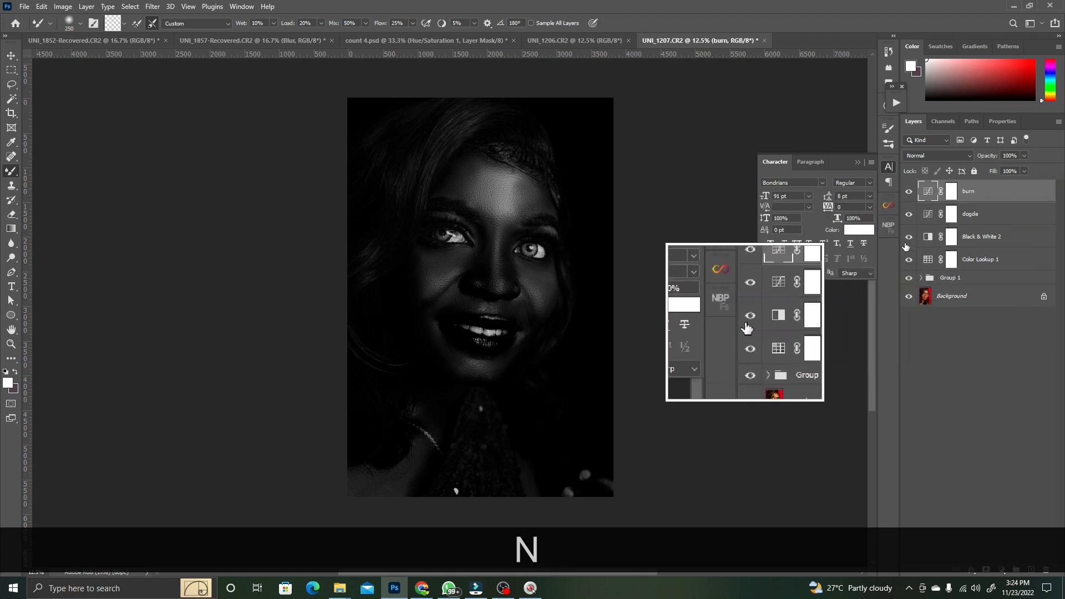
- Hide the Black & White 2 layer and move it above the burn layer
click(908, 237)
drag(1002, 244, 981, 187)
- Invert the layer masks of the burn and dogde Curves layers to black
click(958, 217)
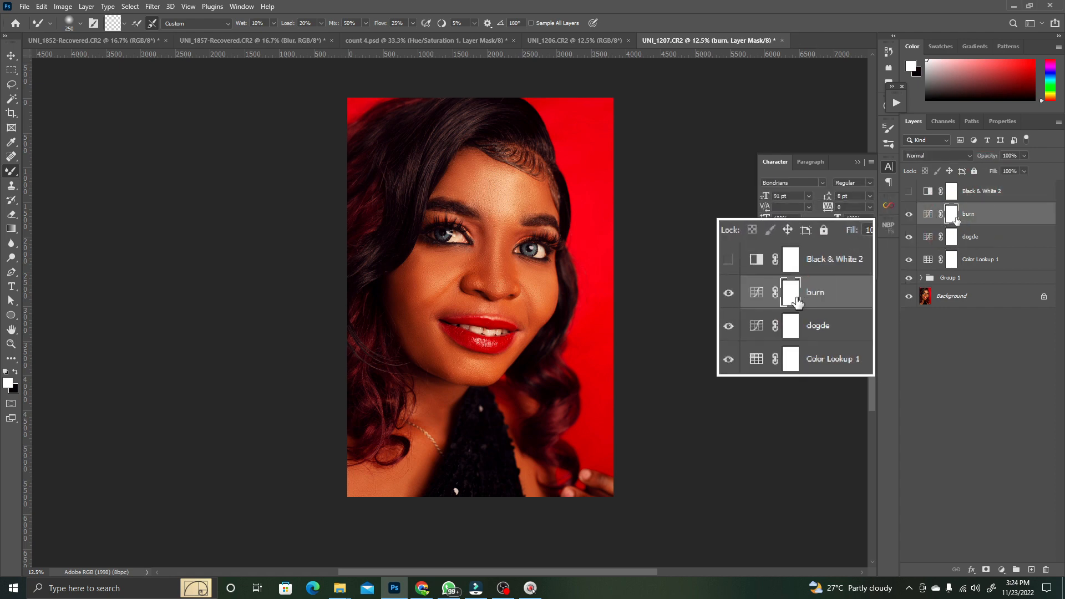
key(ctrl)
key(ctrl+i)
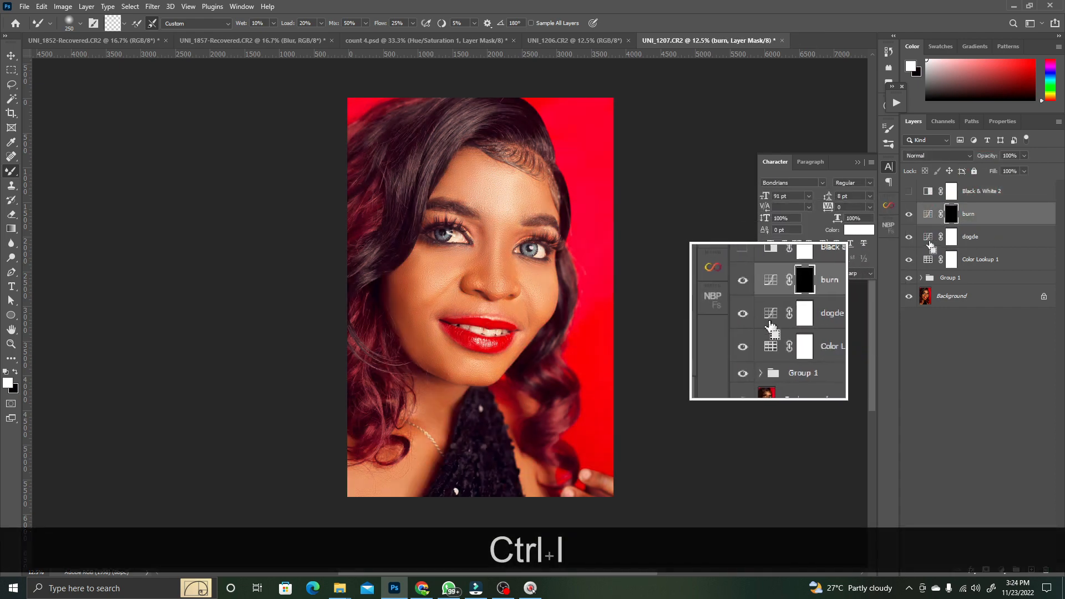
click(951, 238)
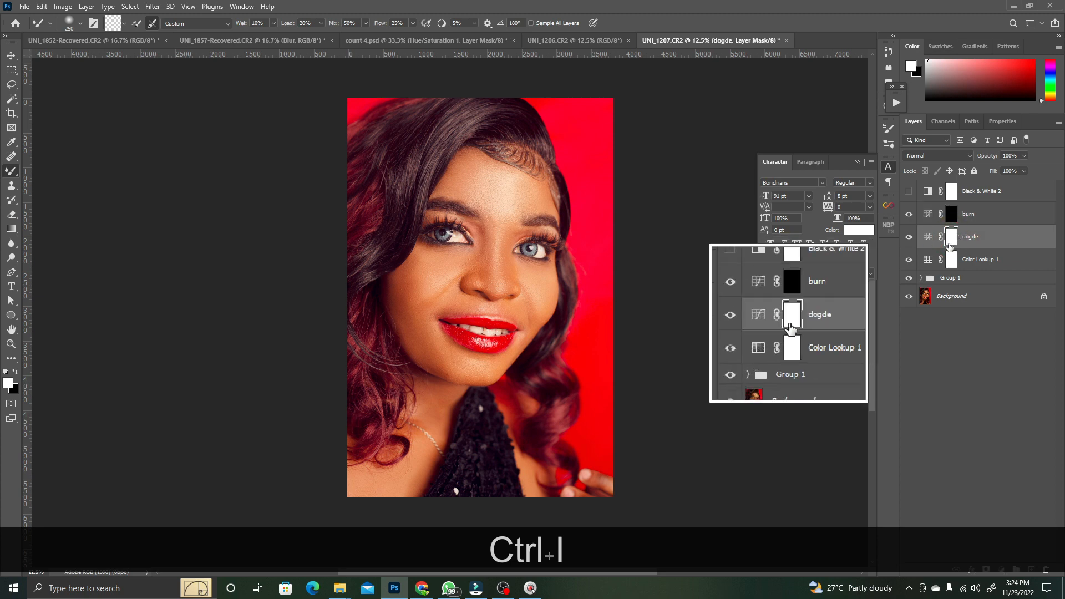
key(ctrl+i)
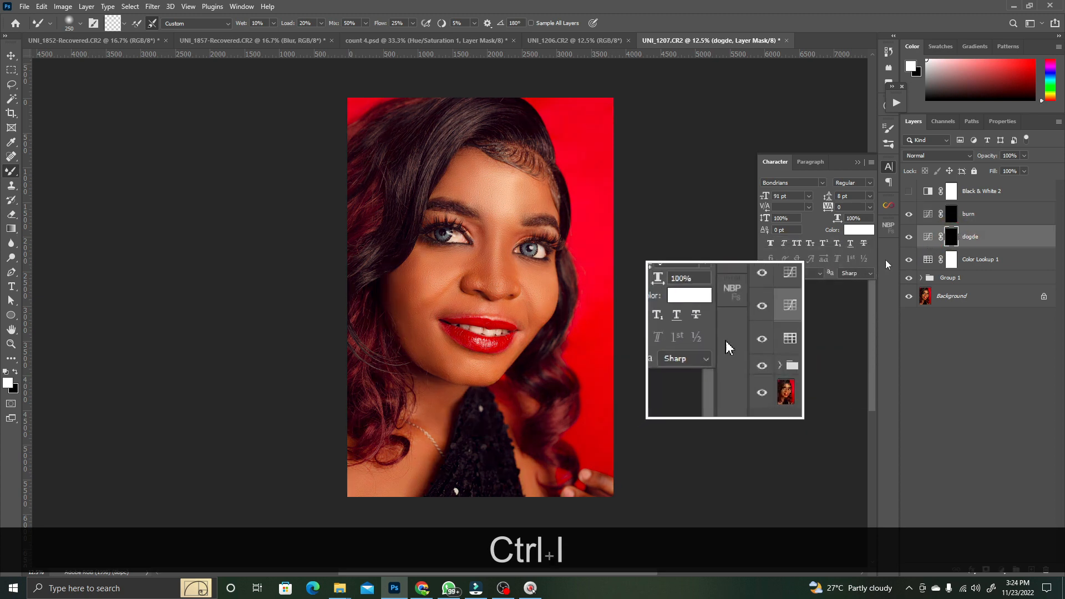
- Show the Black & White 2 layer again and move the dogde layer above the burn layer
click(908, 191)
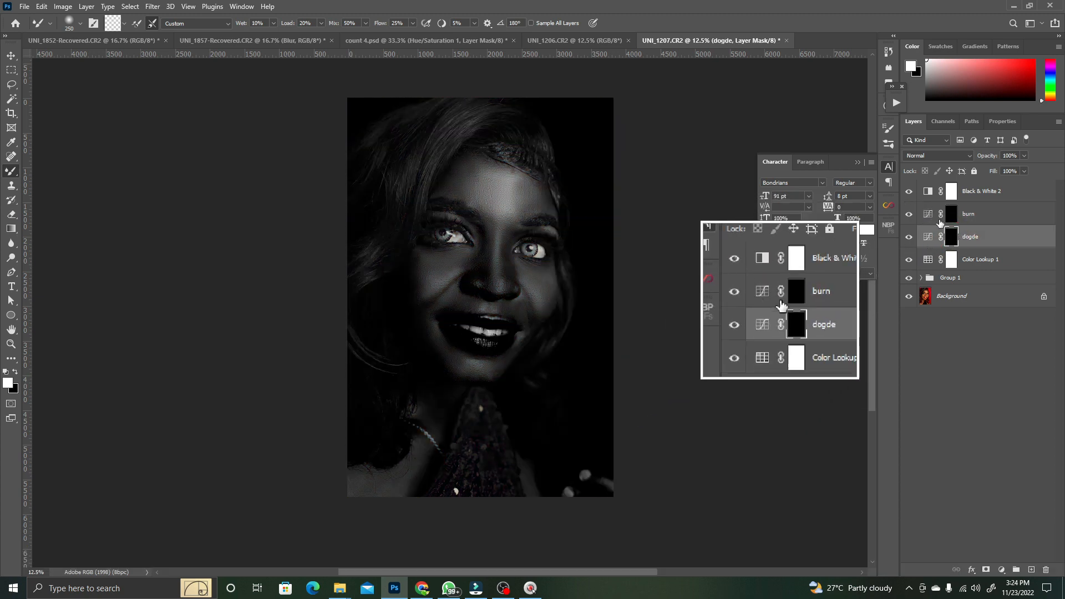
drag(976, 237, 992, 209)
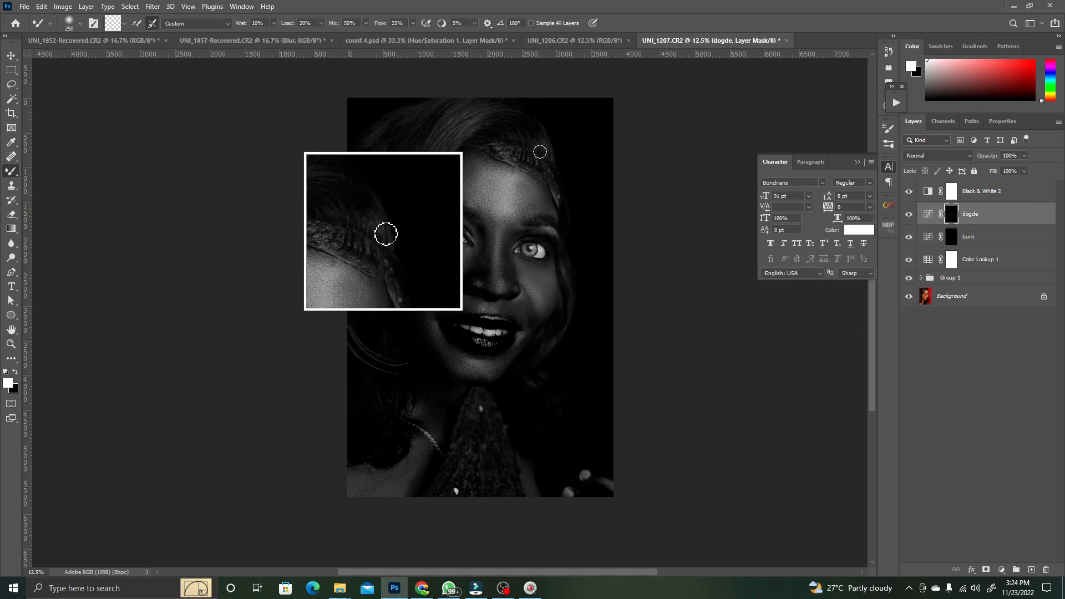
- Switch to the Brush tool with a size of 300 px and a flow of 1%
right_click(6, 173)
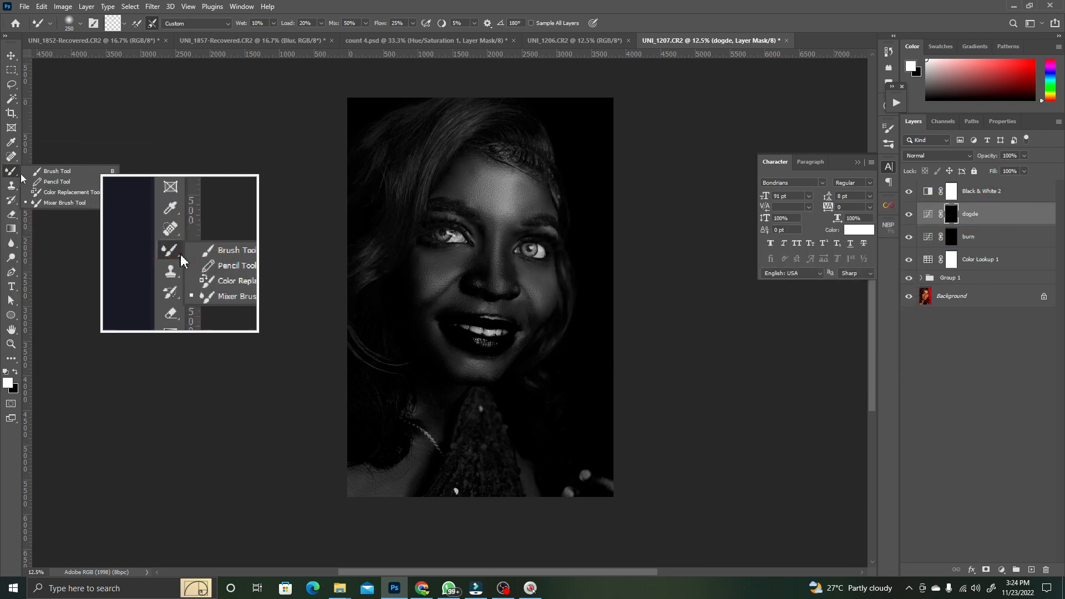
click(47, 172)
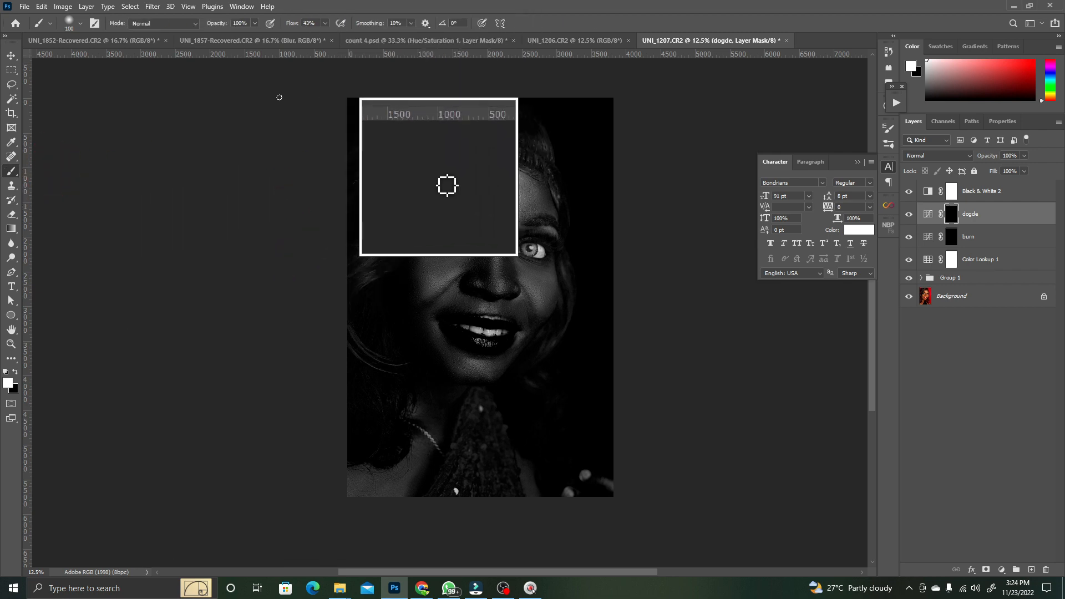
key(bracketright)
key(bracketright)
key(bracketright)
key(bracketright)
key(bracketright)
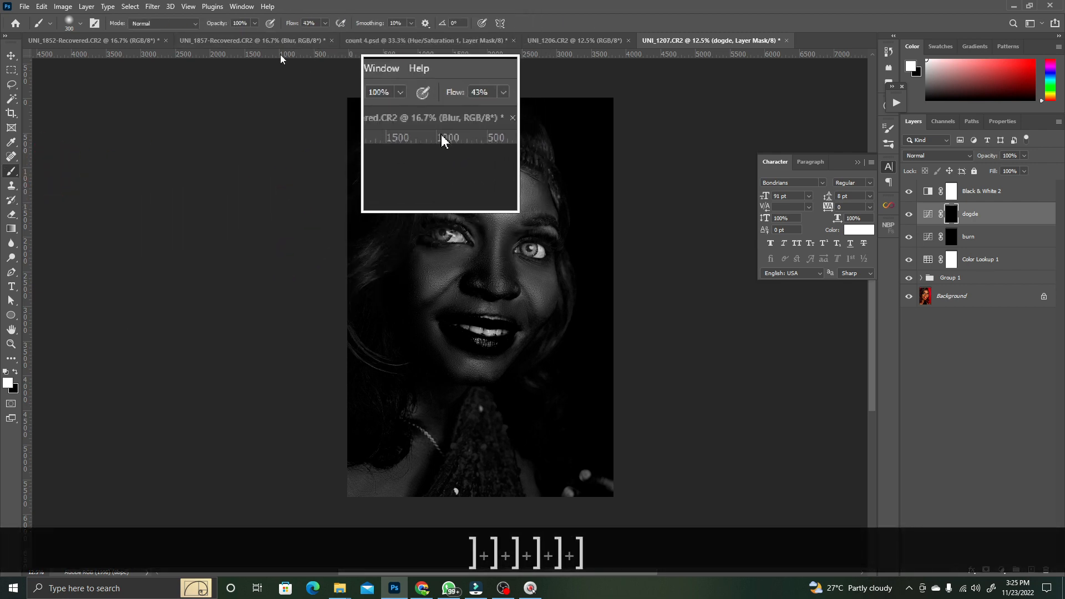
click(309, 23)
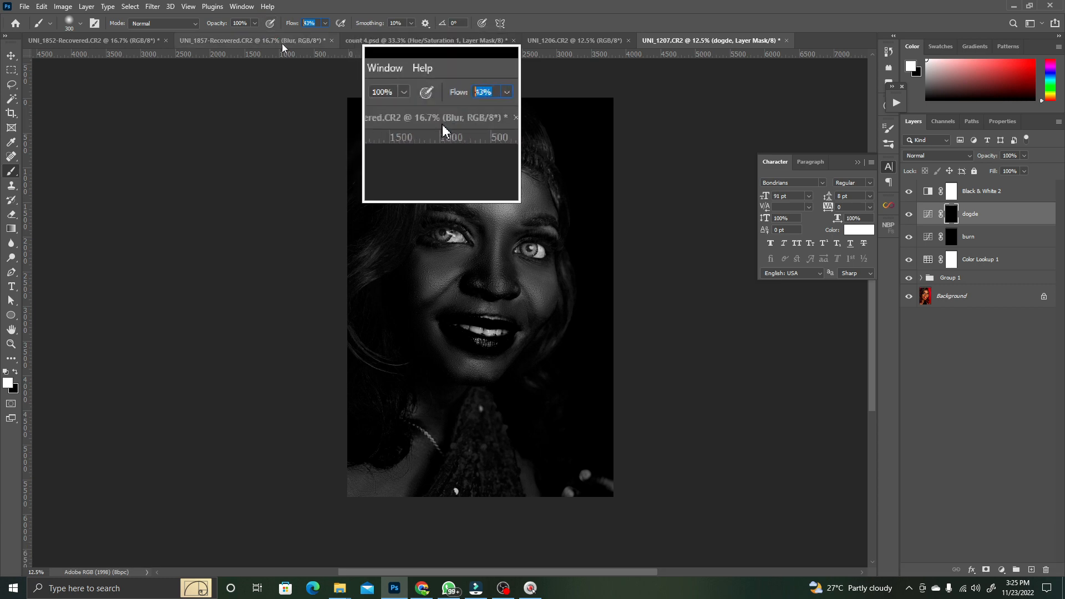
text(1)
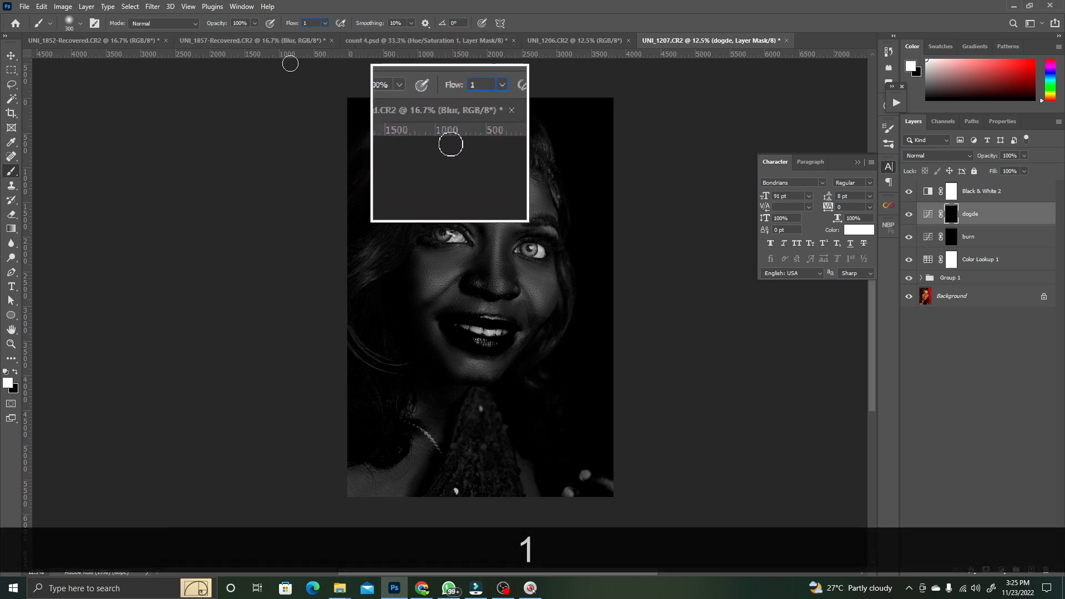
key(Return)
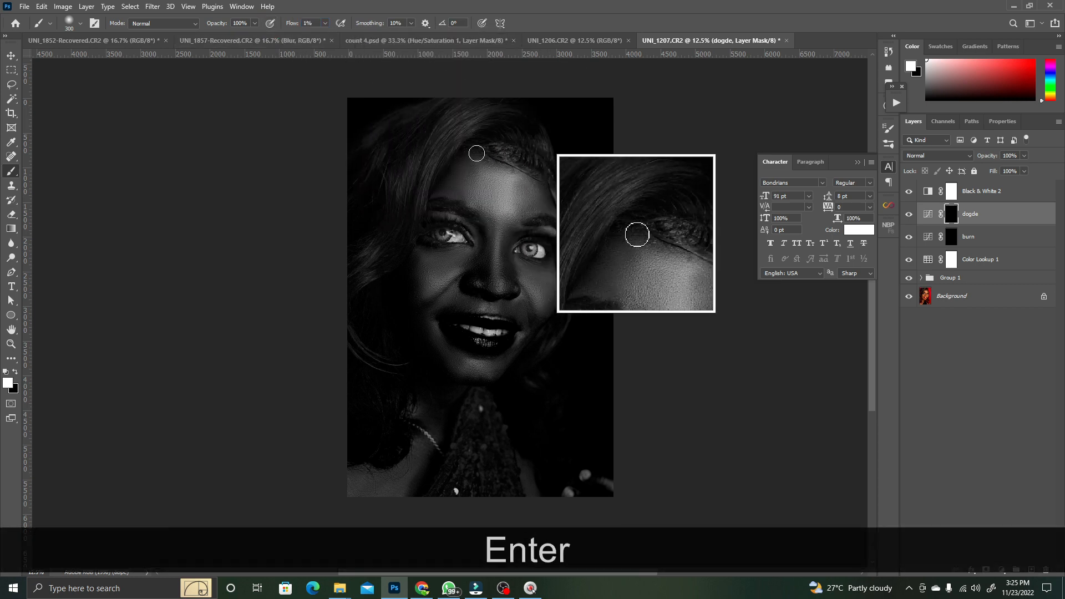
- Paint white on the dogde mask over the centre of the forehead with a 600 px brush
key(ctrl+space)
ctrl+click(490, 206)
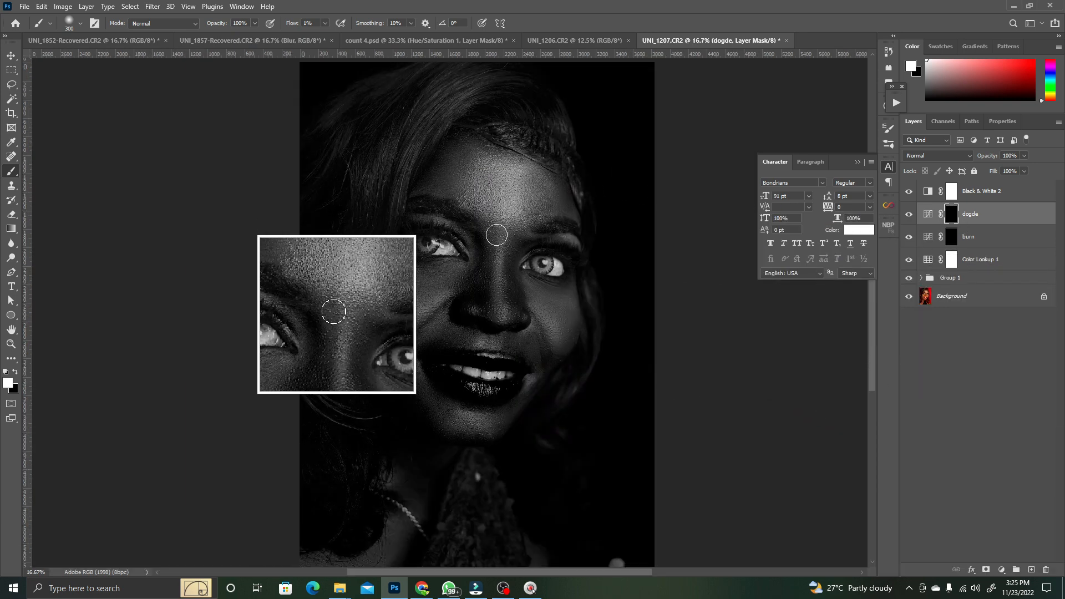
key(bracketright)
key(bracketright)
key(bracketright)
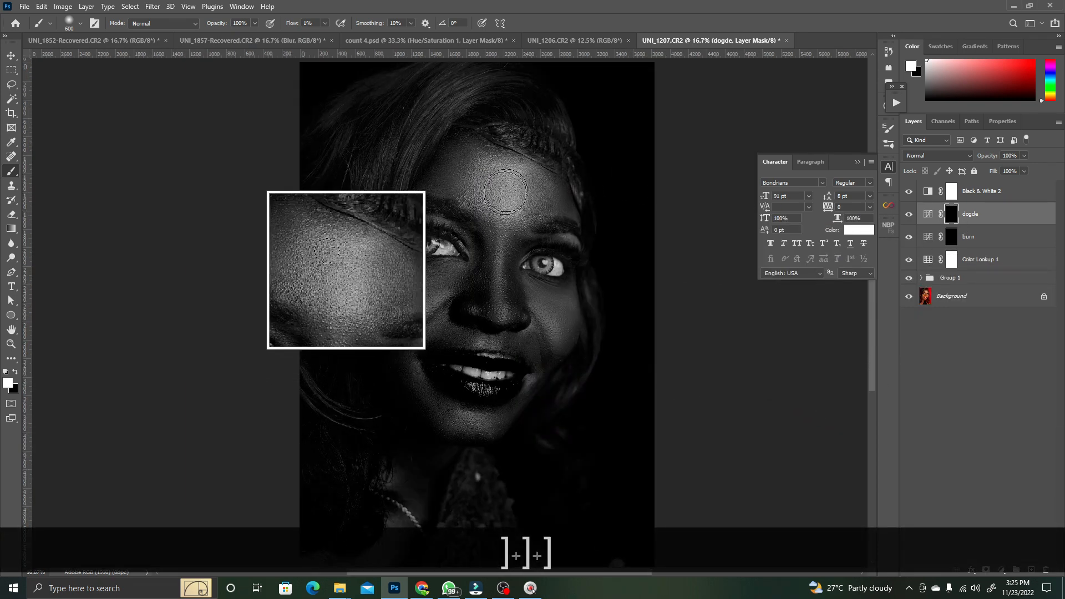
drag(503, 191, 508, 193)
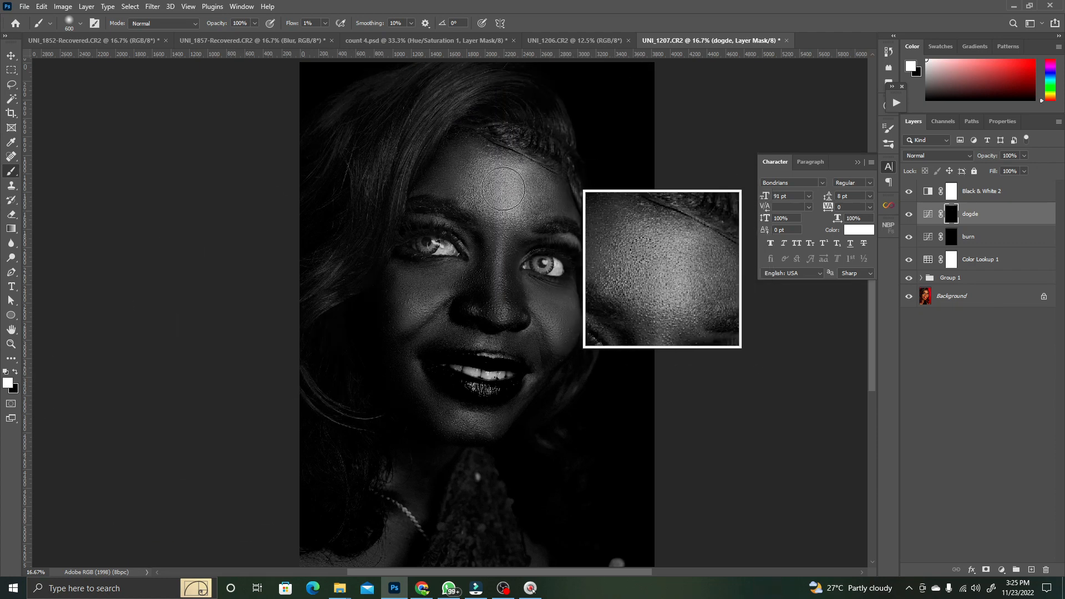
drag(500, 211, 501, 202)
- Paint the dogde mask over the nose, under-eye area, chin and lips, varying the brush between 175 and 300 px
key([)
key([)
key([)
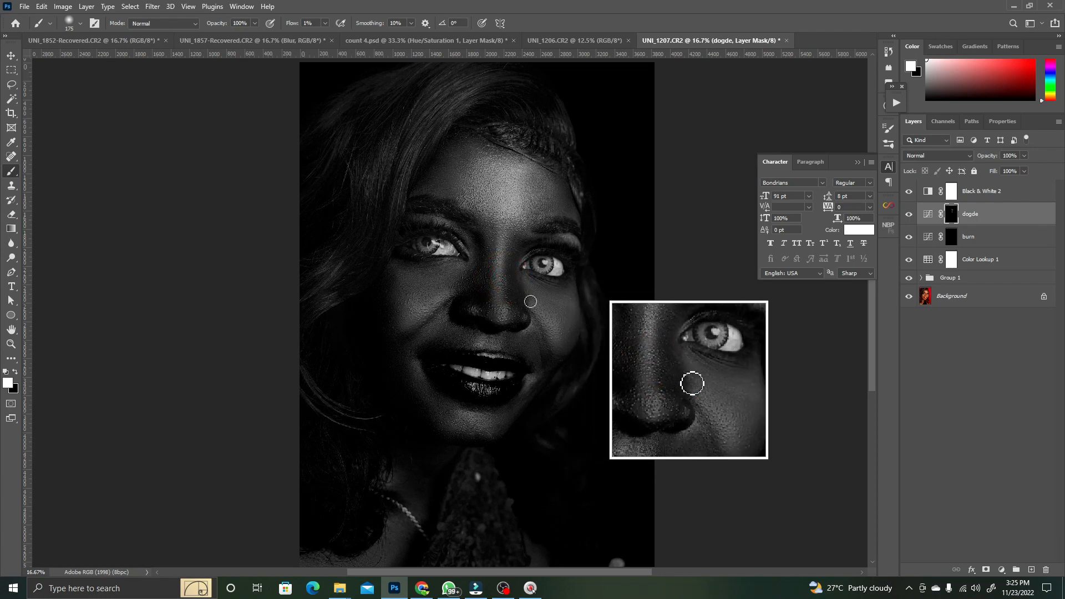
key(])
key(])
key(])
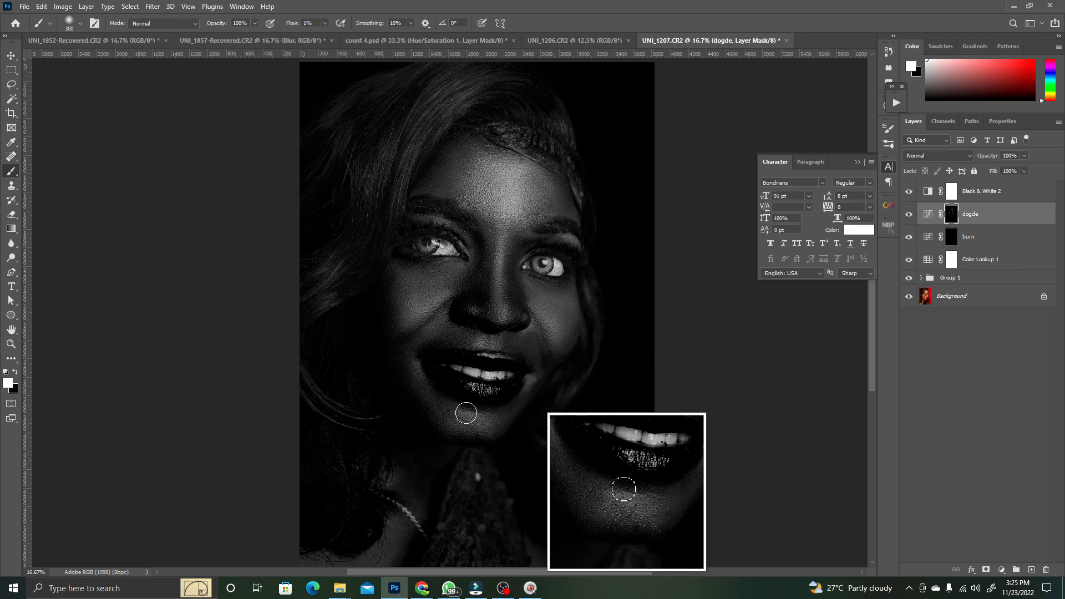
key(bracketleft)
key(bracketleft)
key(bracketleft)
click(484, 379)
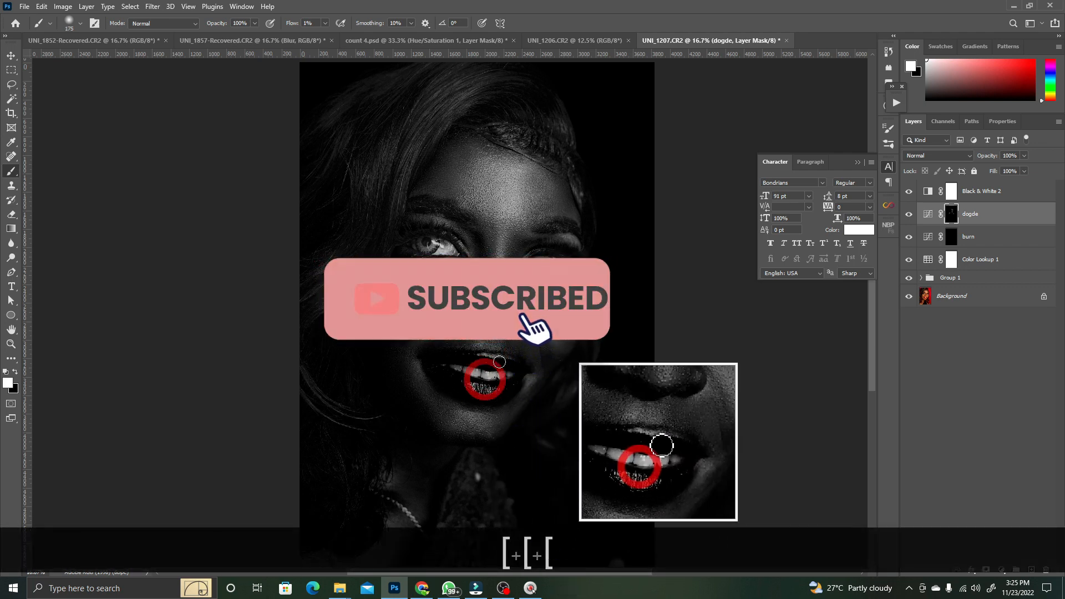
- Brighten the neck and chest on the dogde mask with a 600 px brush and compare the layer off and on
key(space)
drag(406, 494, 427, 386)
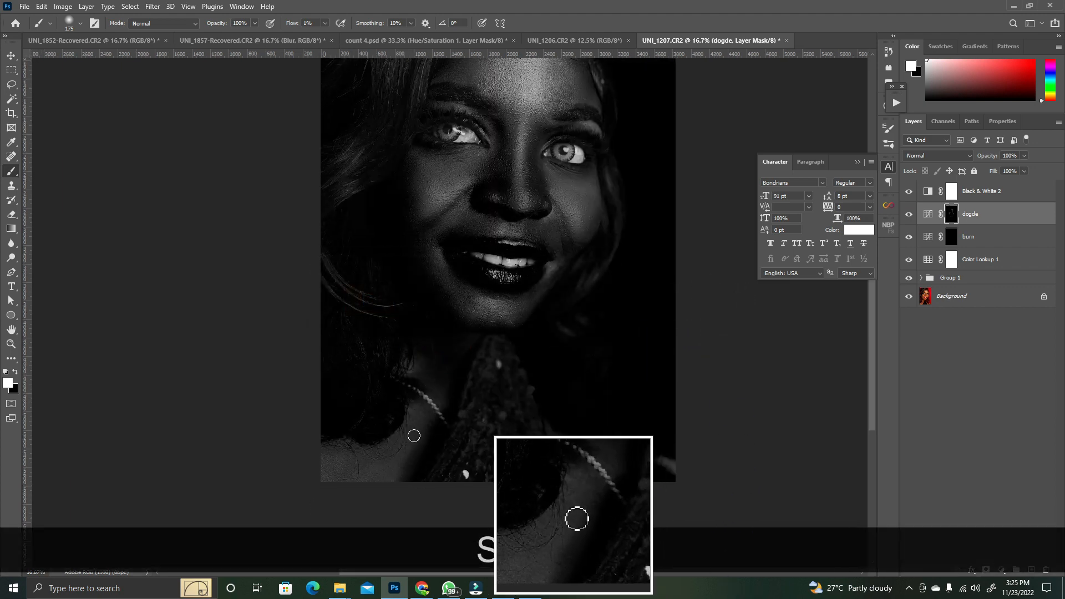
key(bracketright)
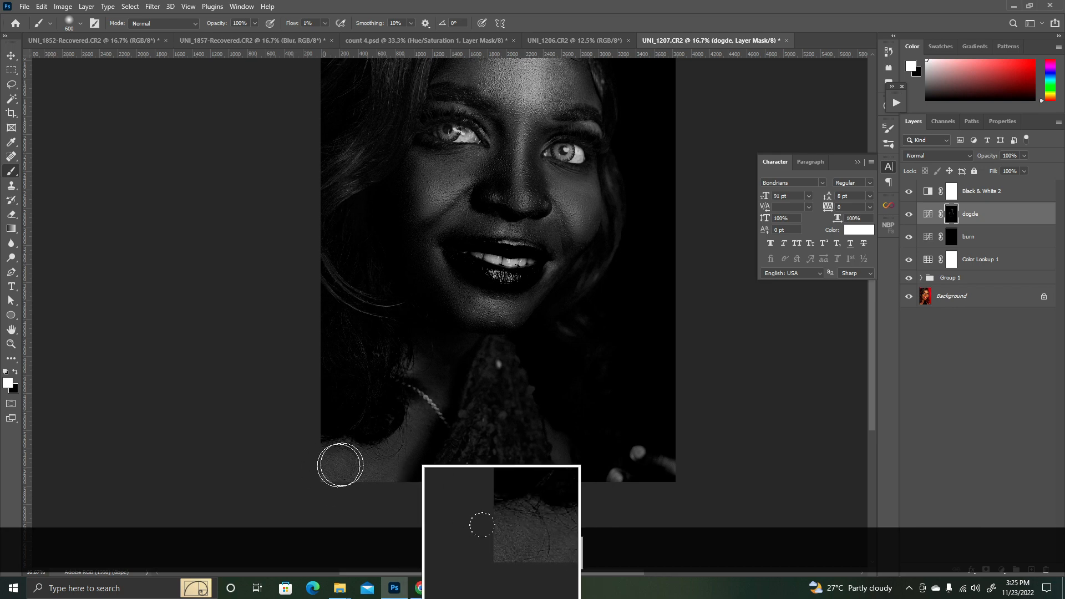
click(418, 364)
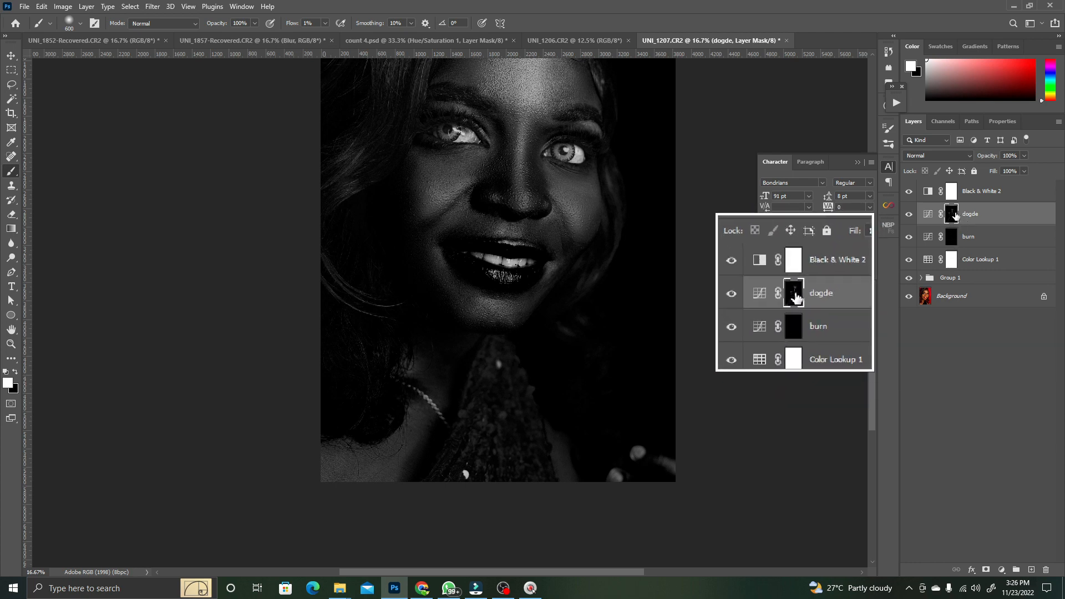
click(909, 217)
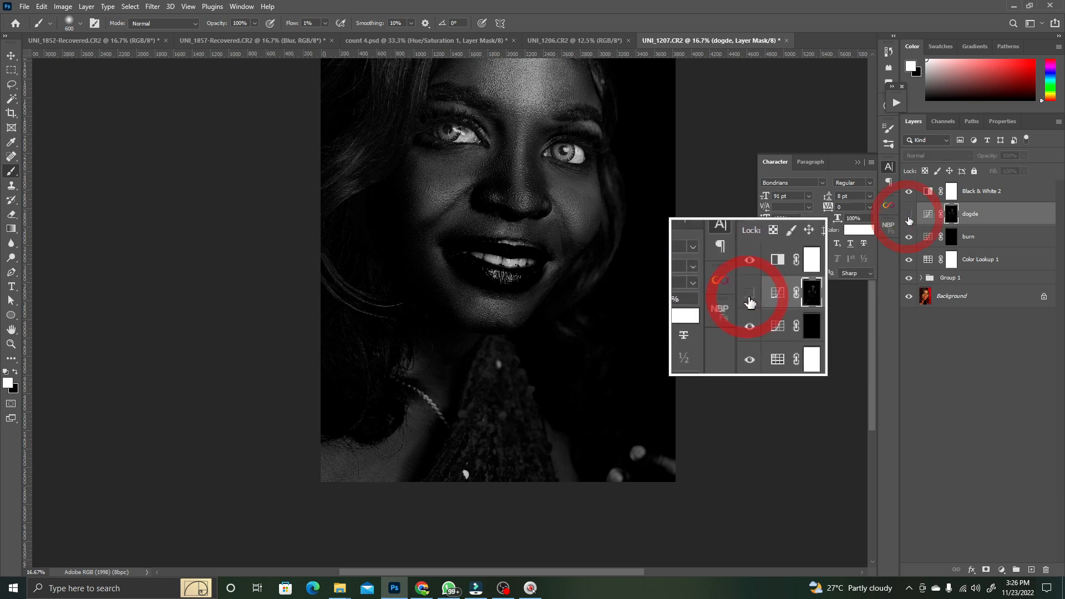
click(908, 217)
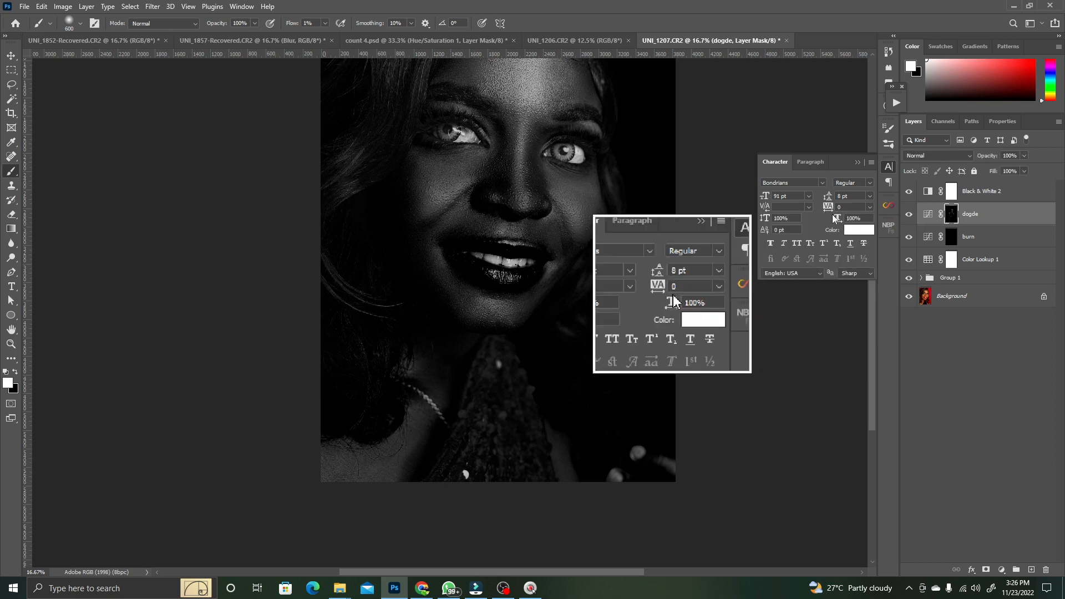
- Paint white on the burn mask along the forehead edges, nose side and cheek with a 600 px brush
click(952, 237)
key(space)
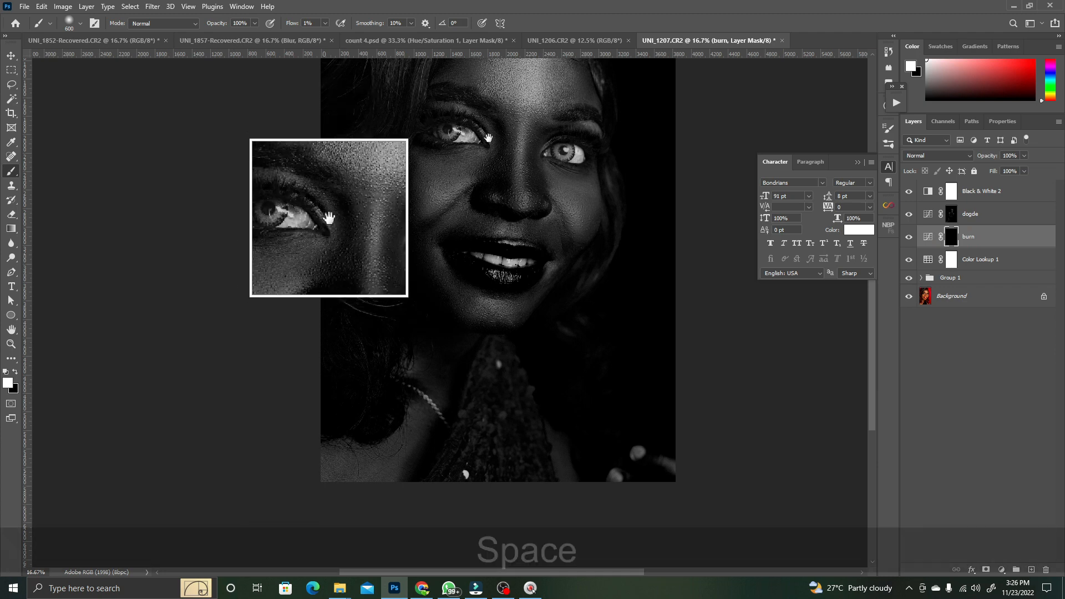
drag(488, 138, 441, 267)
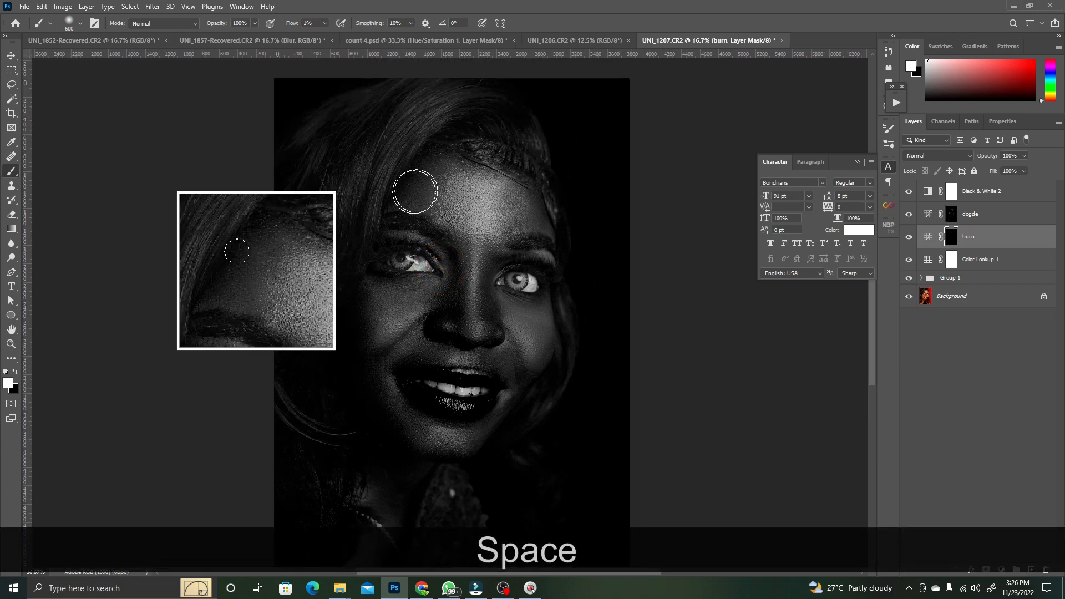
mouse_move(525, 231)
mouse_down()
mouse_move(515, 188)
mouse_move(520, 206)
mouse_move(505, 190)
mouse_move(520, 229)
mouse_up()
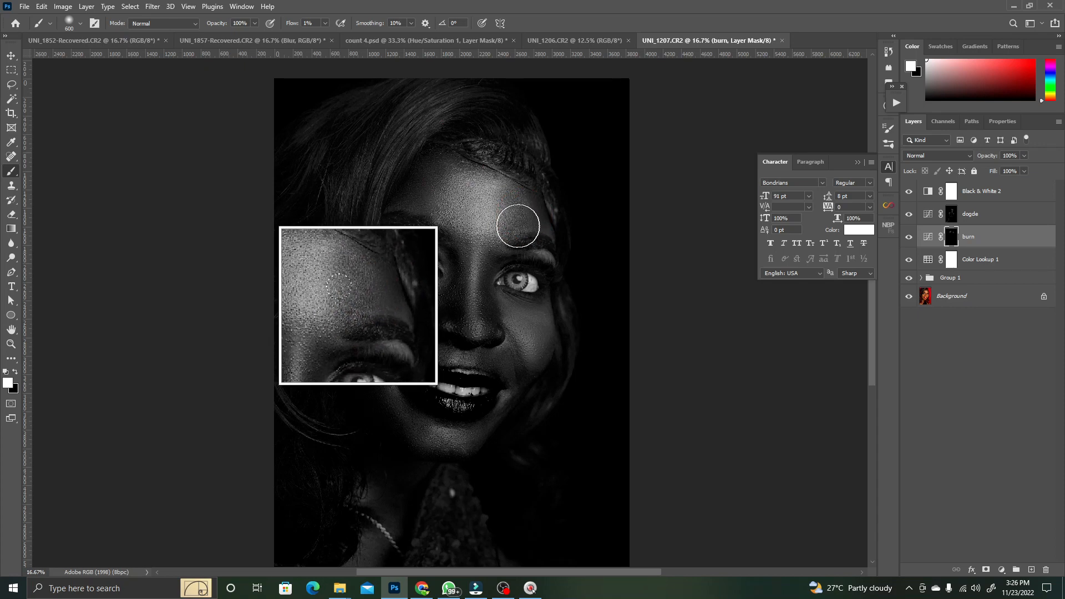
click(446, 294)
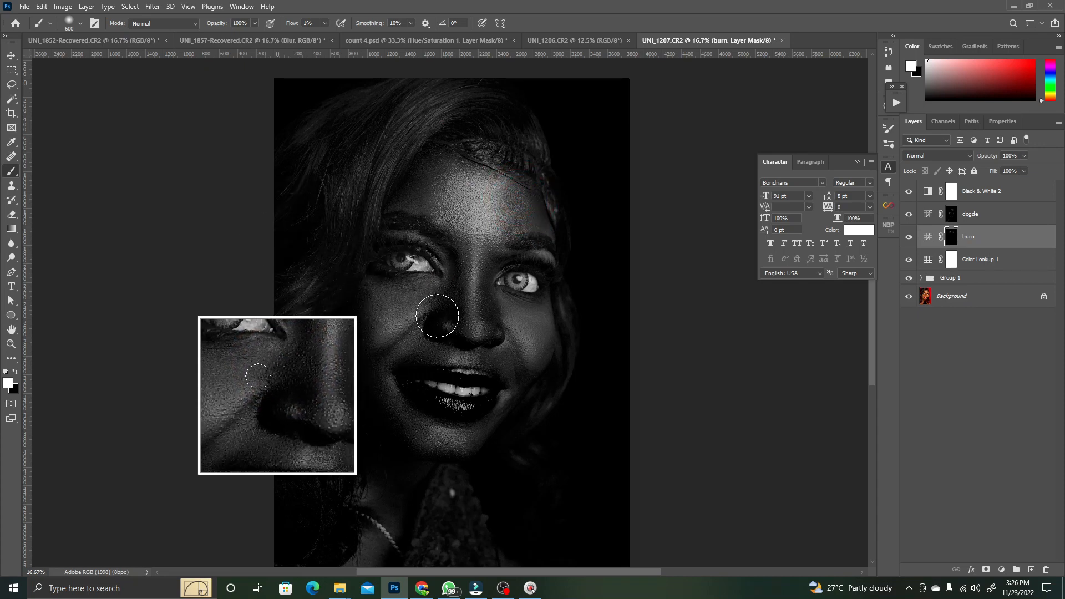
drag(380, 290, 422, 303)
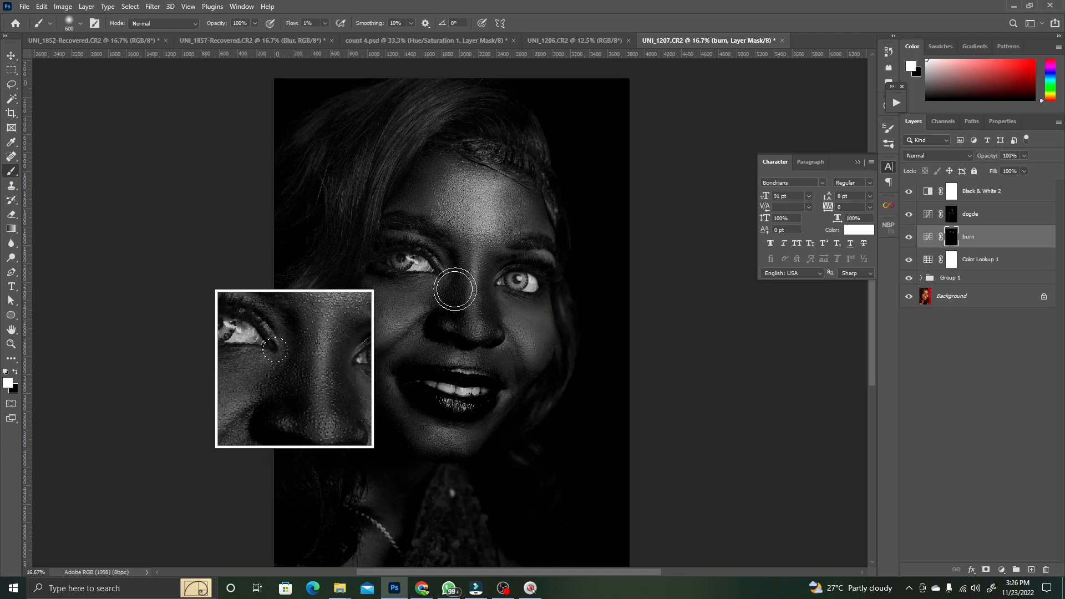
- Paint the burn mask around the mouth, along the cheeks and jaw, and down the neck with a 300 px brush
key(bracketleft)
key(bracketleft)
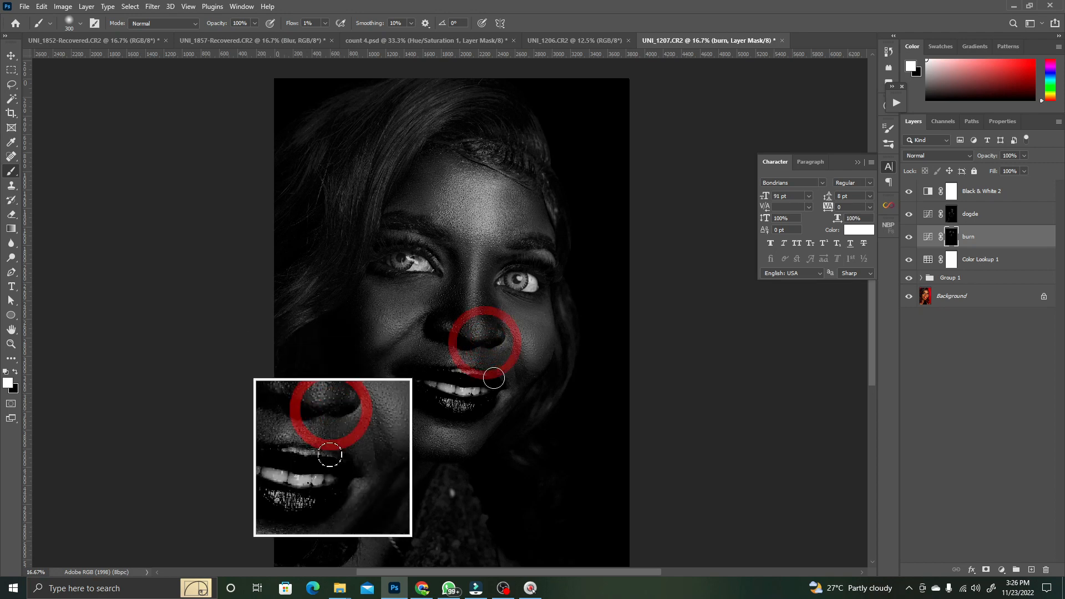
click(407, 368)
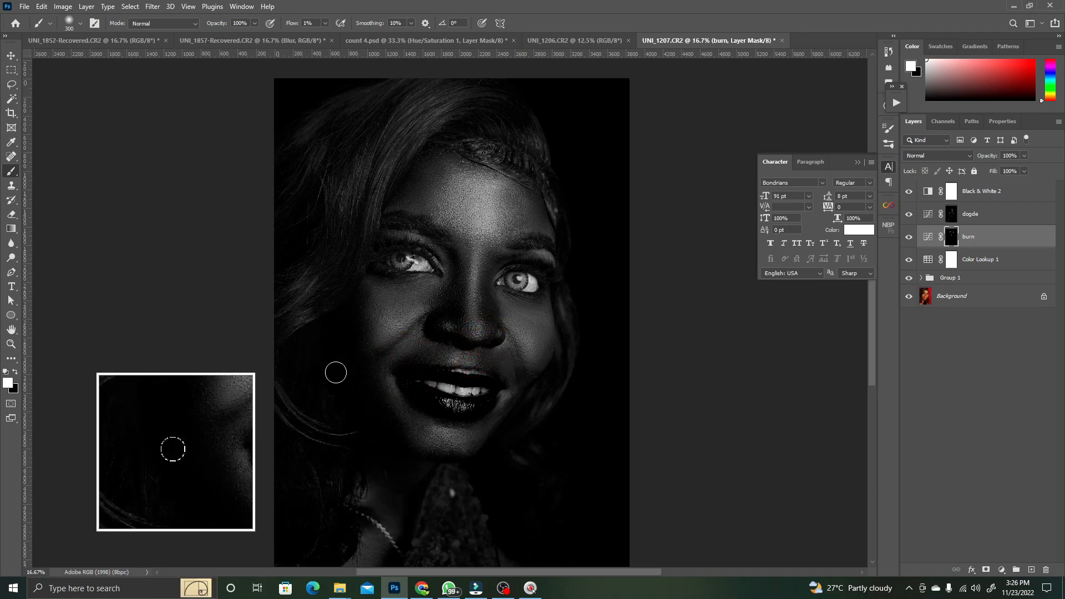
click(379, 425)
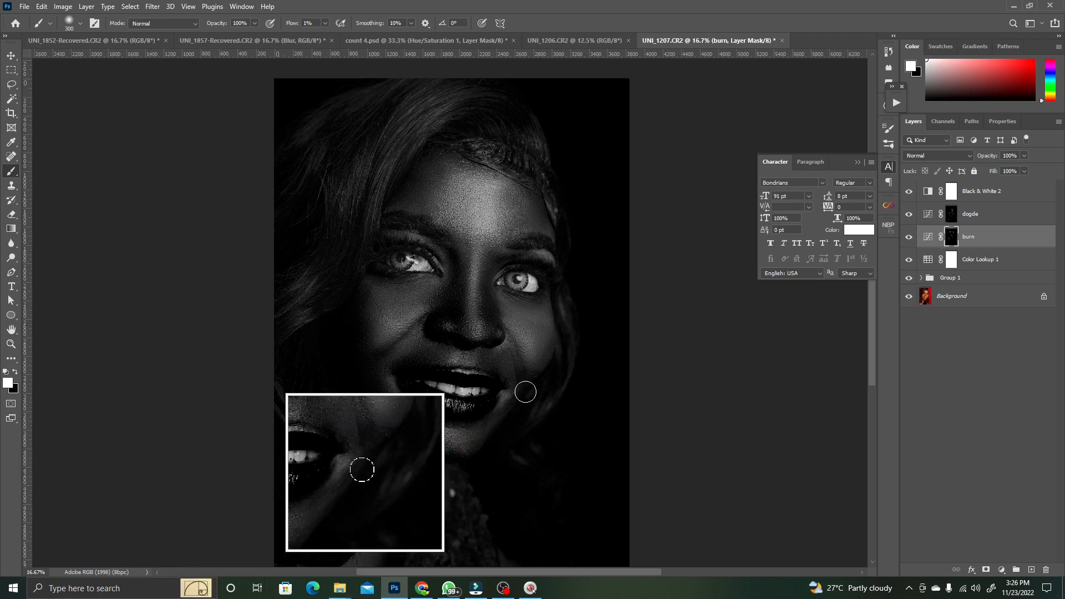
click(485, 419)
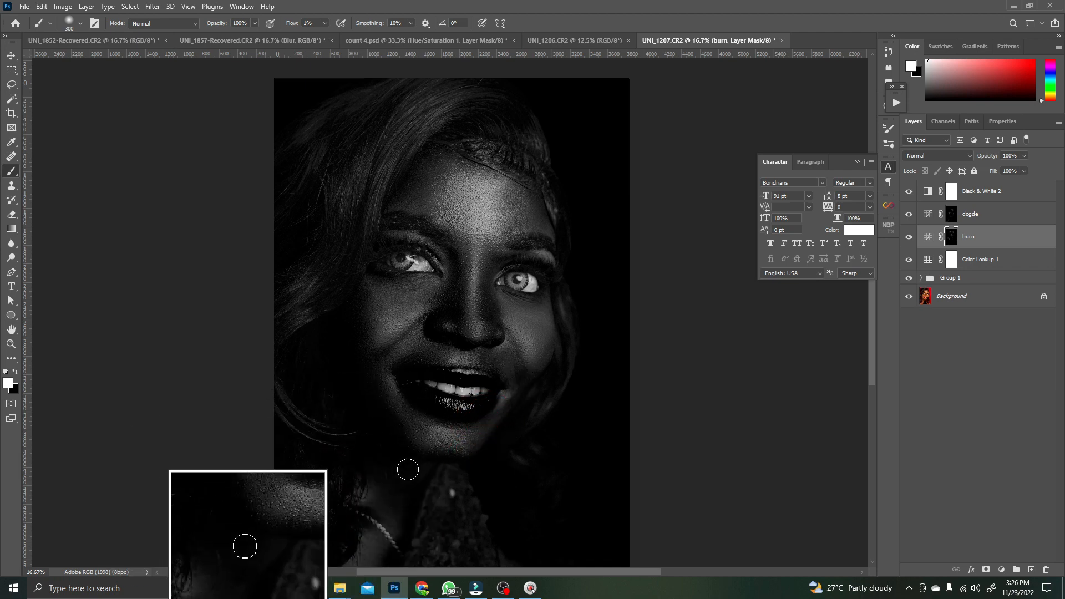
drag(381, 481, 387, 513)
- Group the dogde and burn layers and name the group "d&b"
key(space)
drag(397, 433, 427, 293)
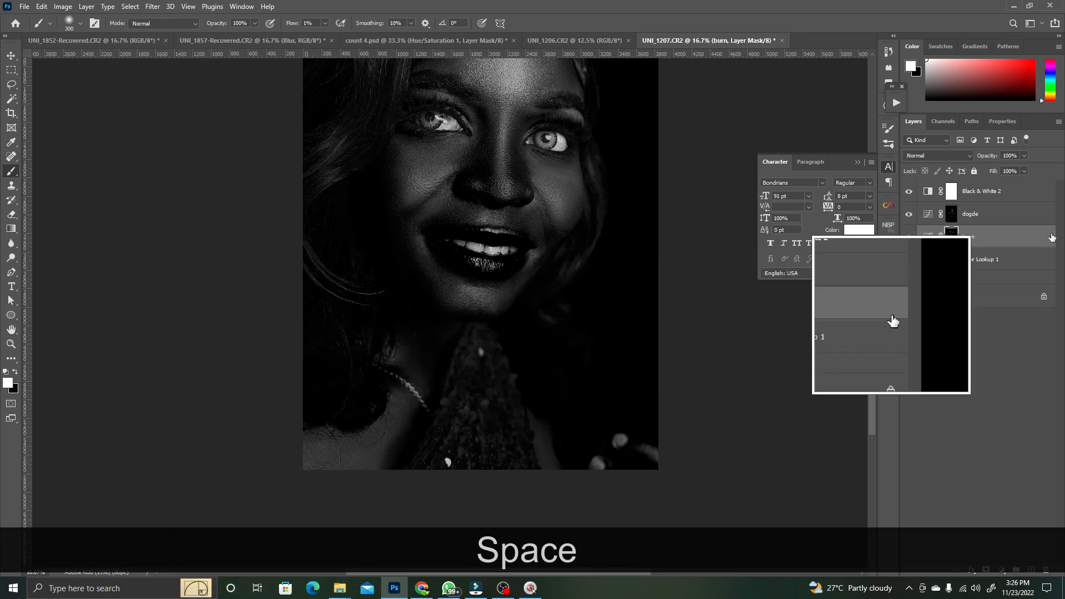
shift+click(987, 216)
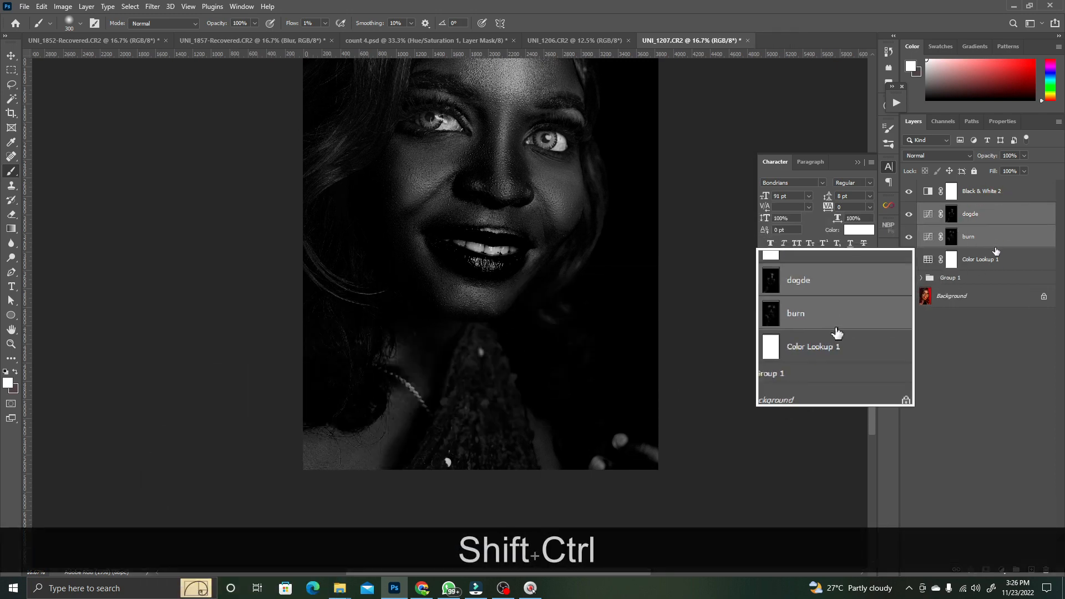
key(ctrl+g)
double_click(951, 210)
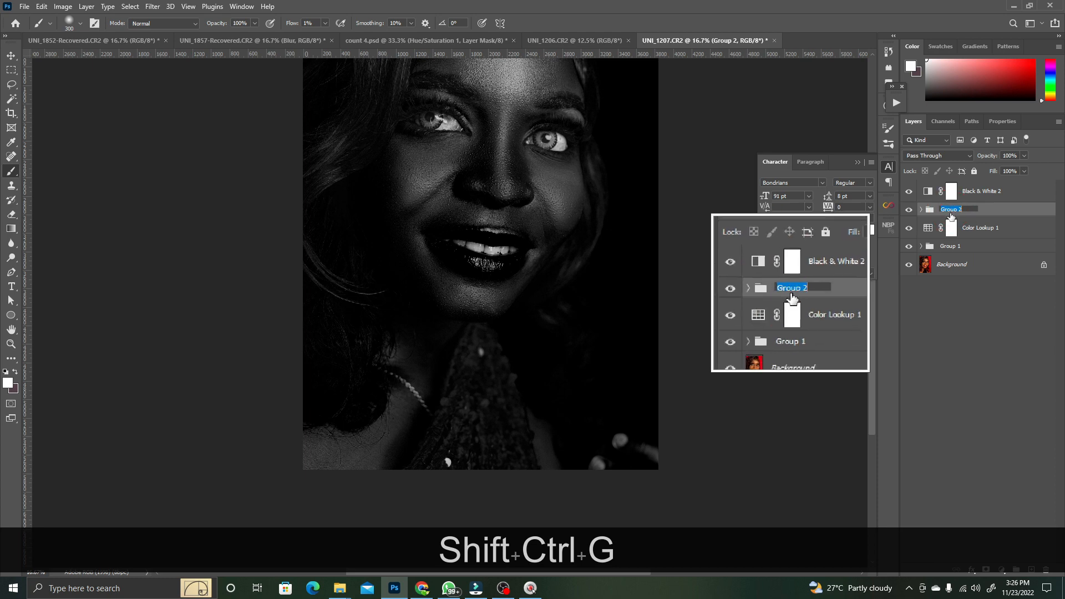
text(d&)
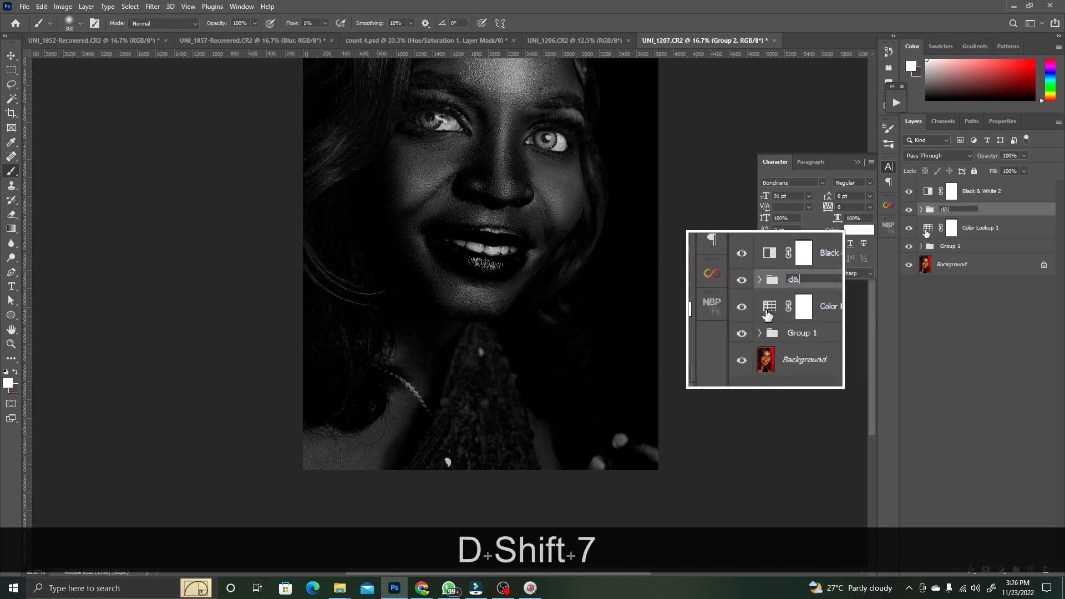
text(b)
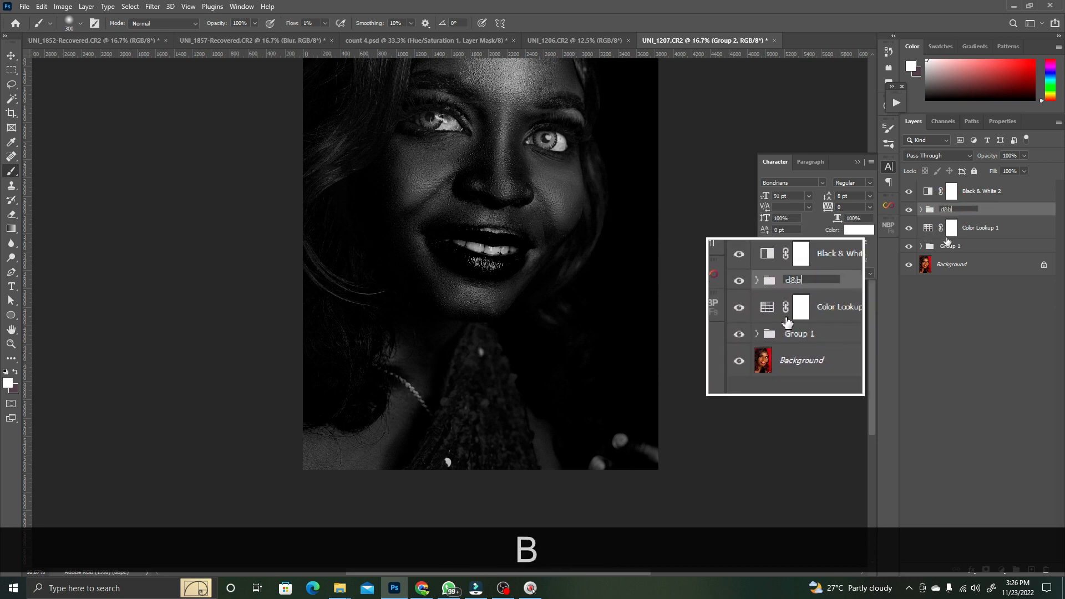
click(985, 332)
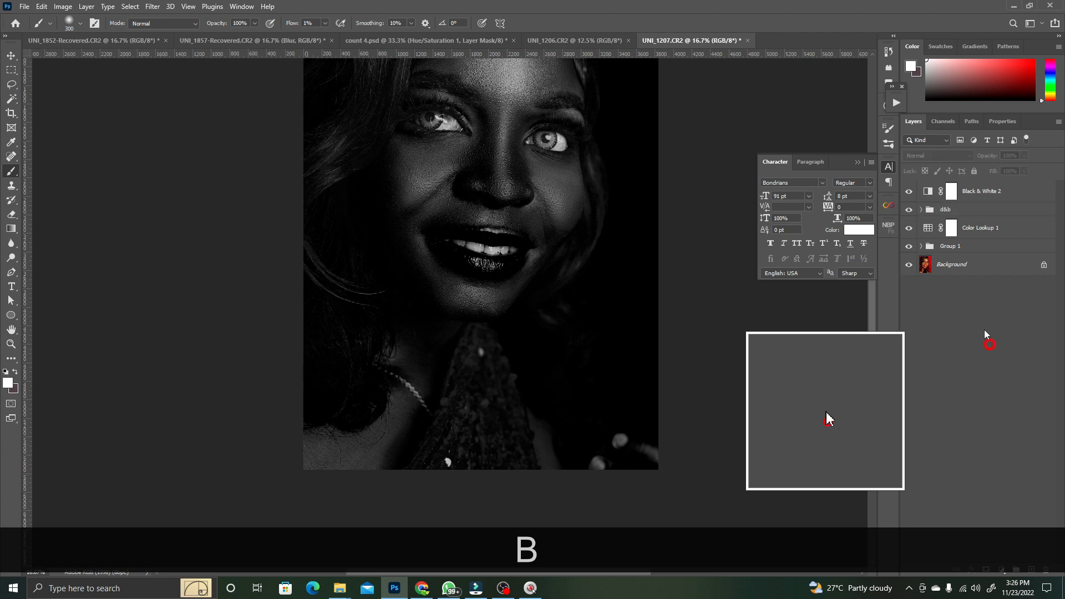
- Hide the Black & White 2 layer and compare the portrait with the d&b group off and on
click(909, 191)
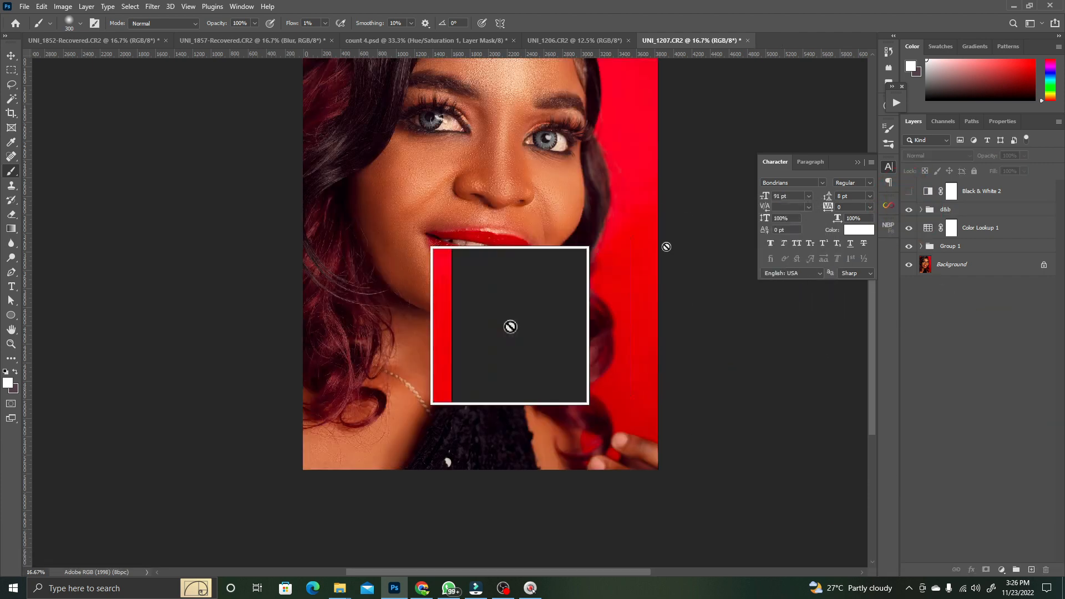
key(space)
drag(467, 151, 462, 265)
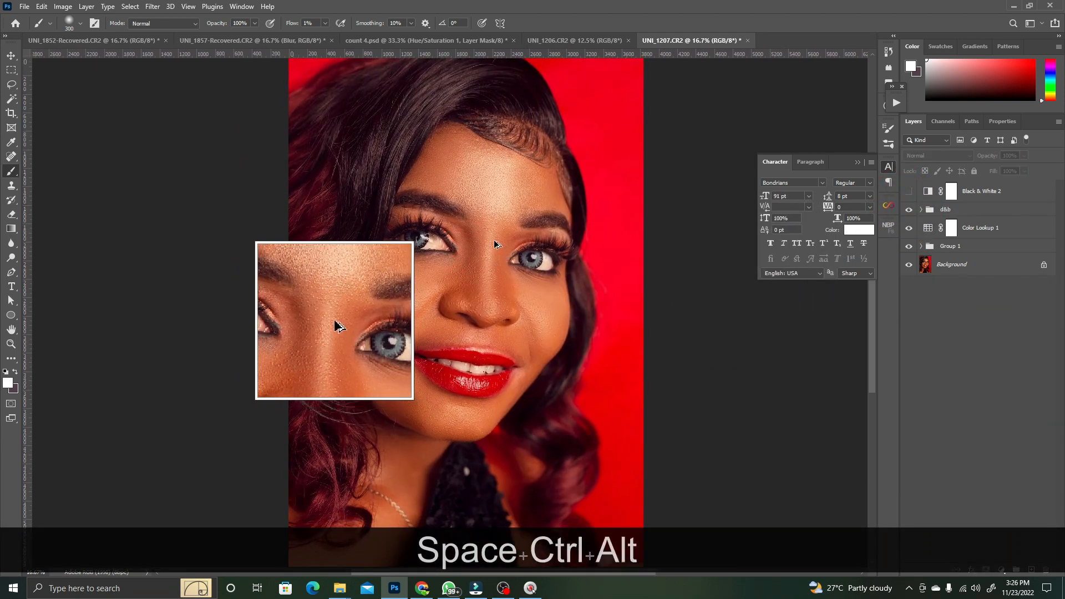
ctrl+alt+click(521, 233)
key(z)
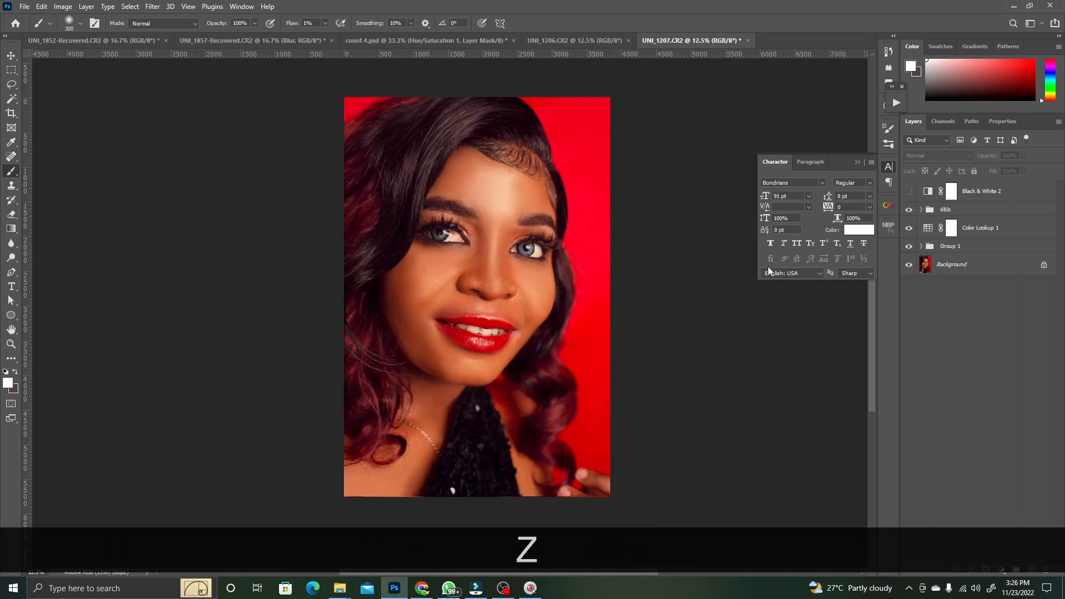
click(908, 209)
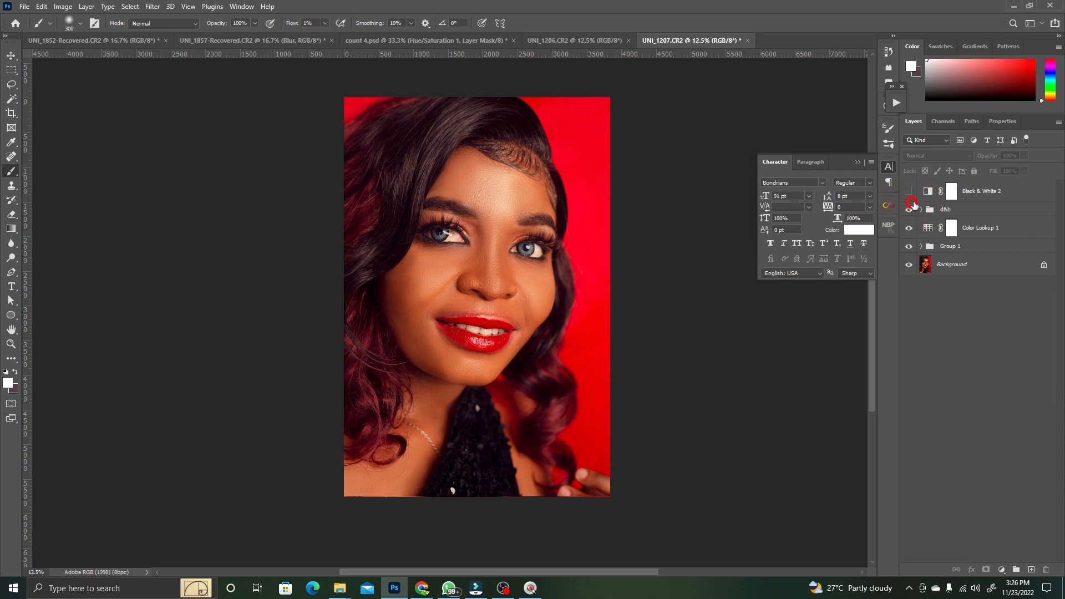
ctrl+alt+click(487, 236)
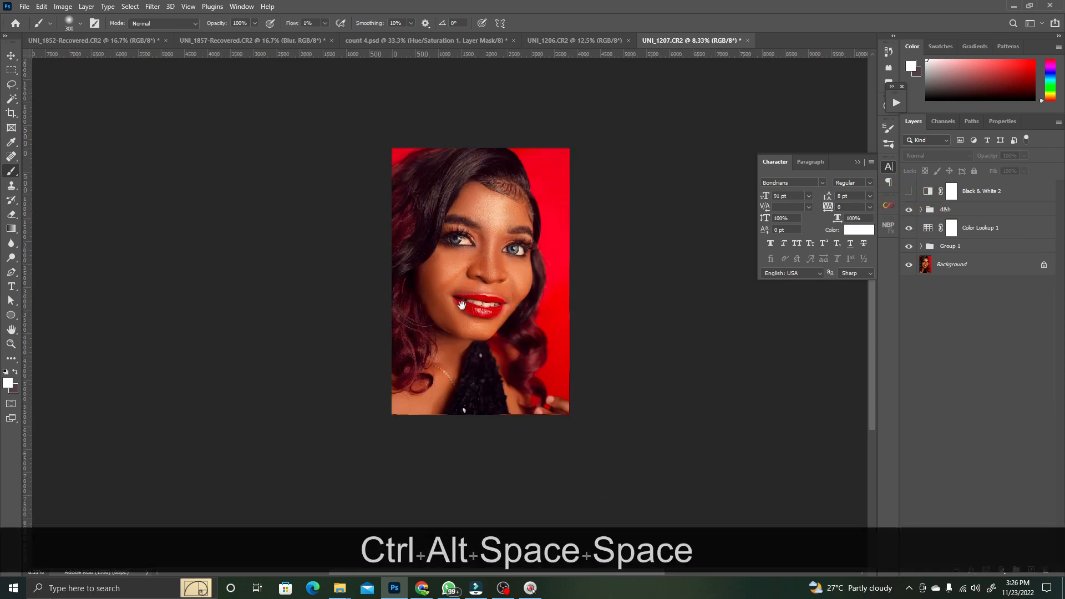
ctrl+click(495, 222)
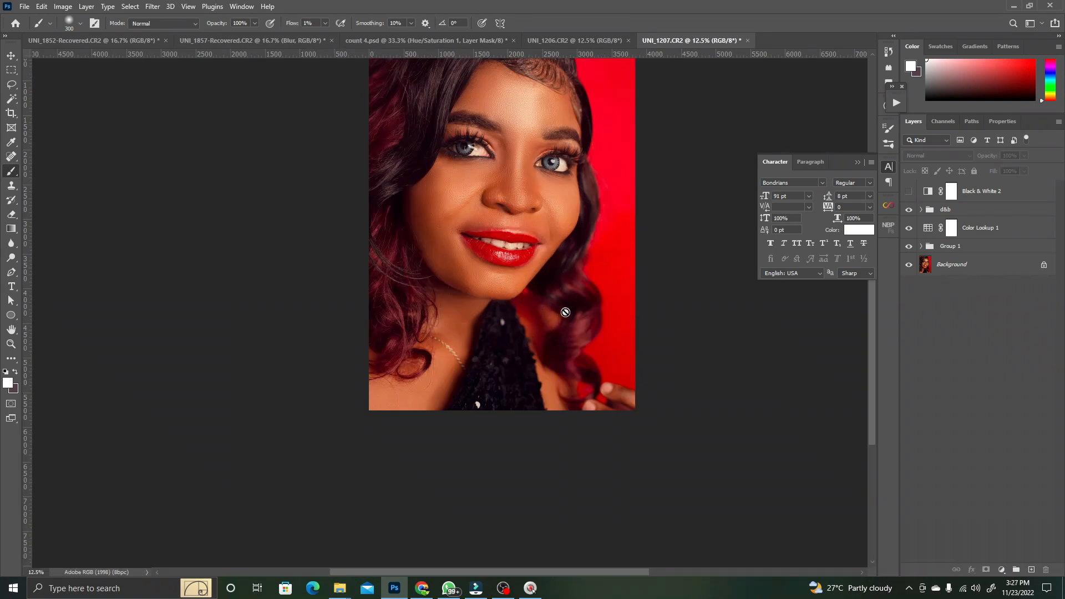
key(space)
drag(496, 216, 489, 298)
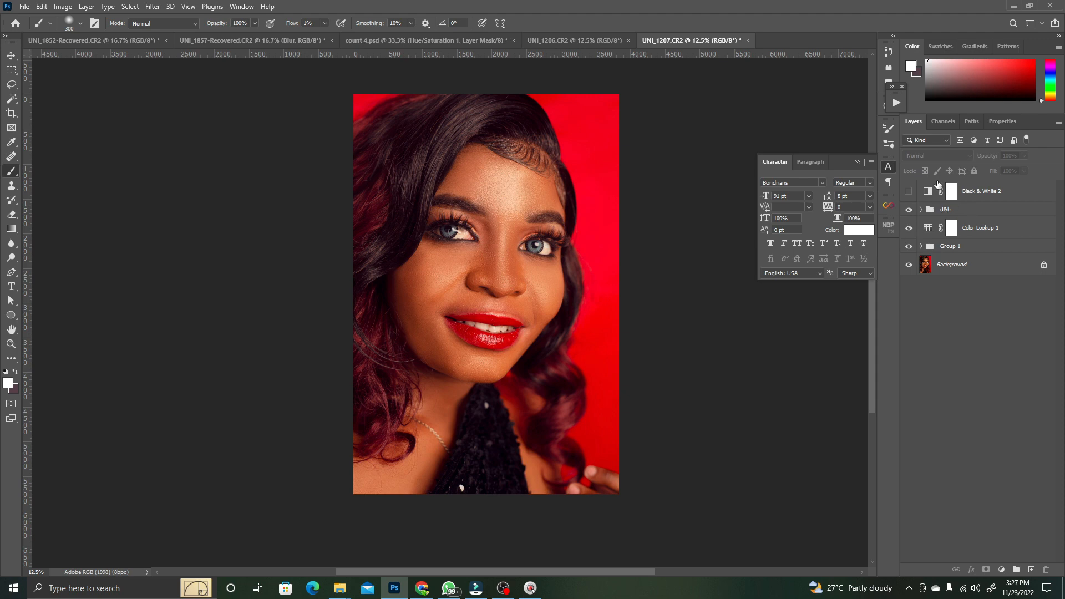
- Group all layers above the Background and stamp the visible result onto a new layer on top
shift+click(987, 233)
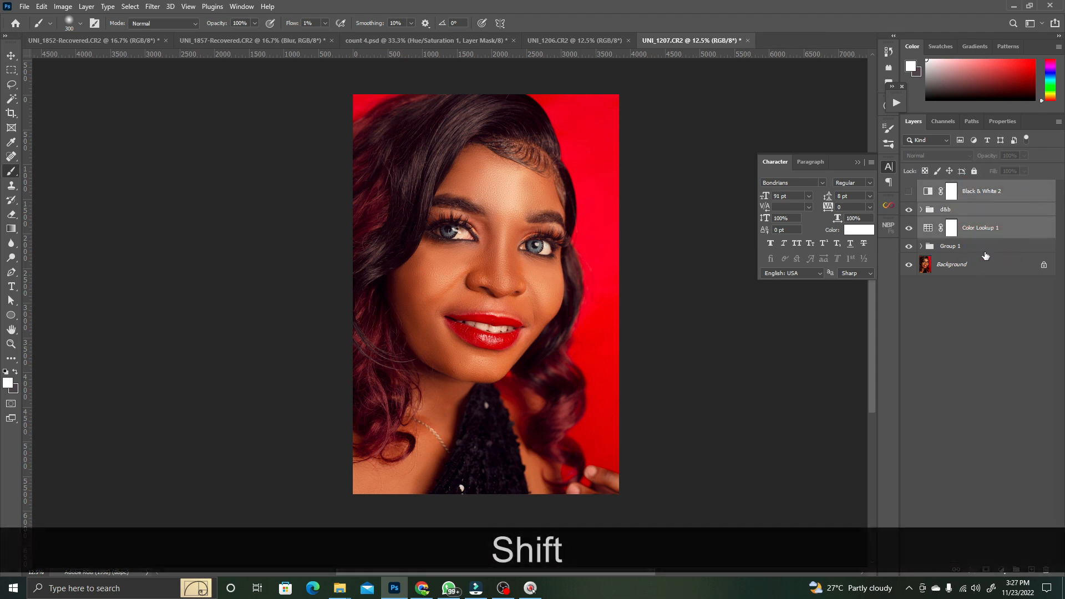
key(ctrl+shift+g)
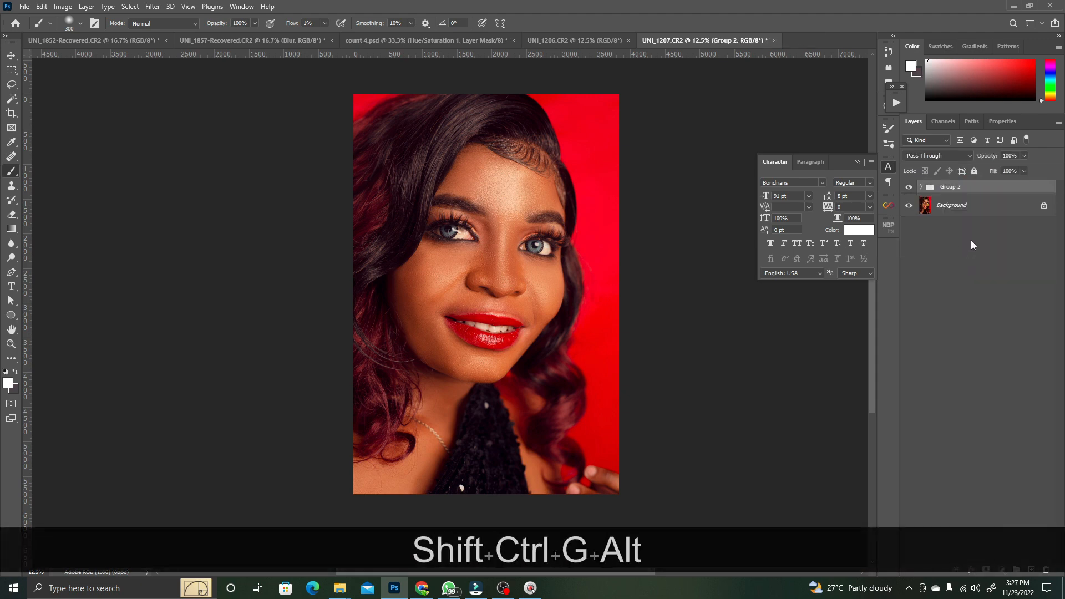
key(ctrl+alt+shift+e)
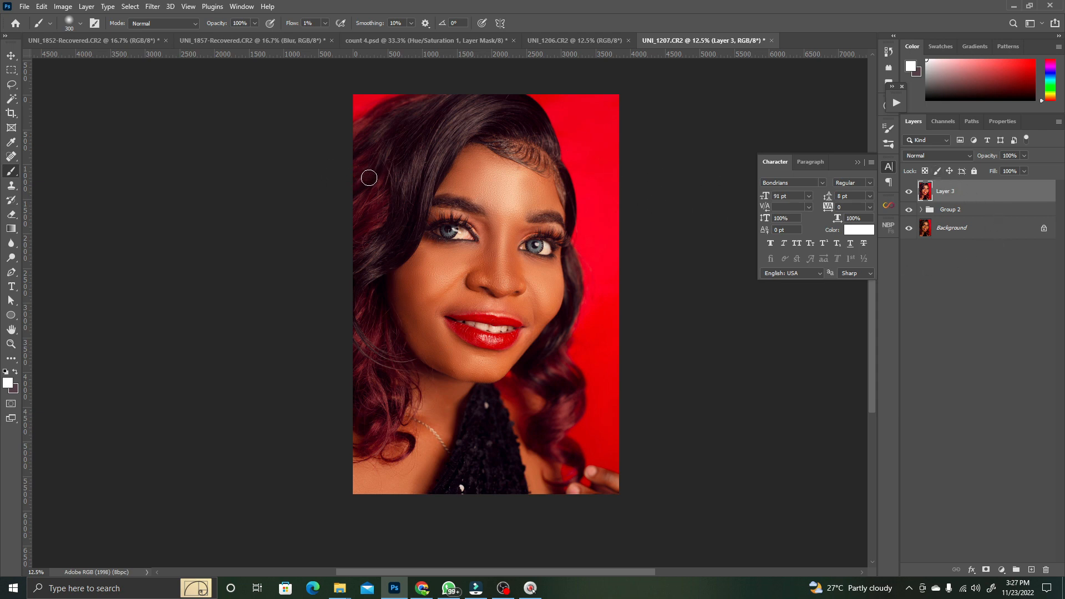
- Select both open eyes on Layer 3 with the Lasso tool at a 1 px feather, discarding any stray selection
key(l)
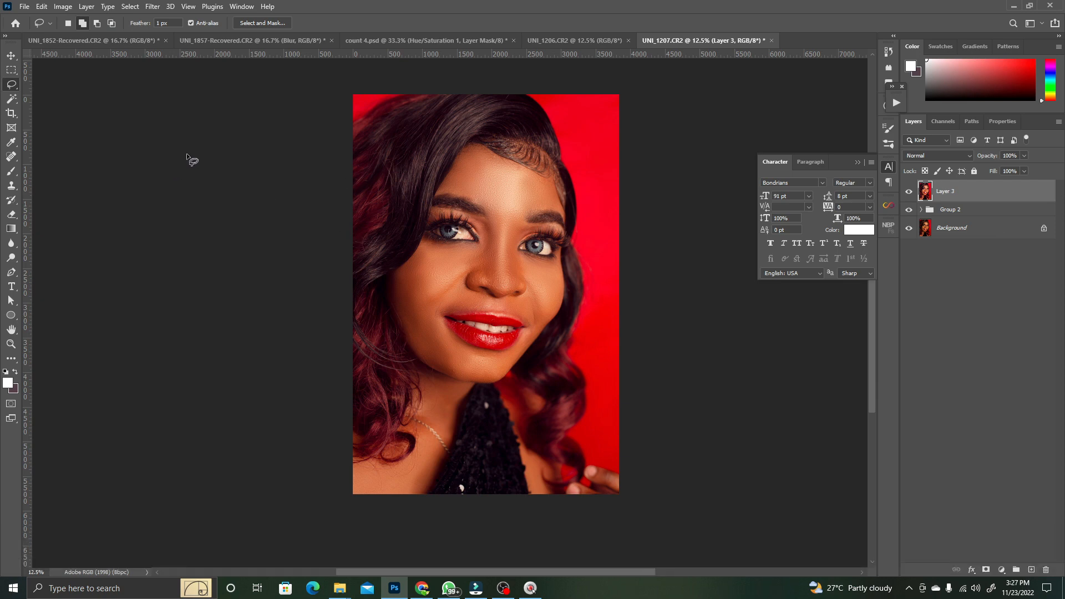
key(z)
key(ctrl+space)
click(499, 227)
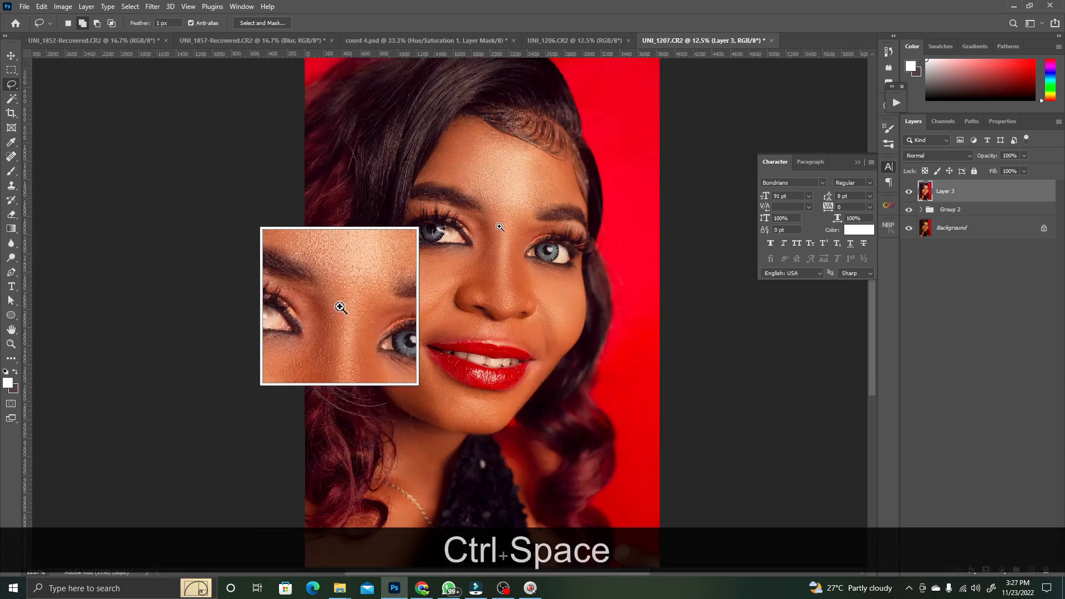
click(500, 226)
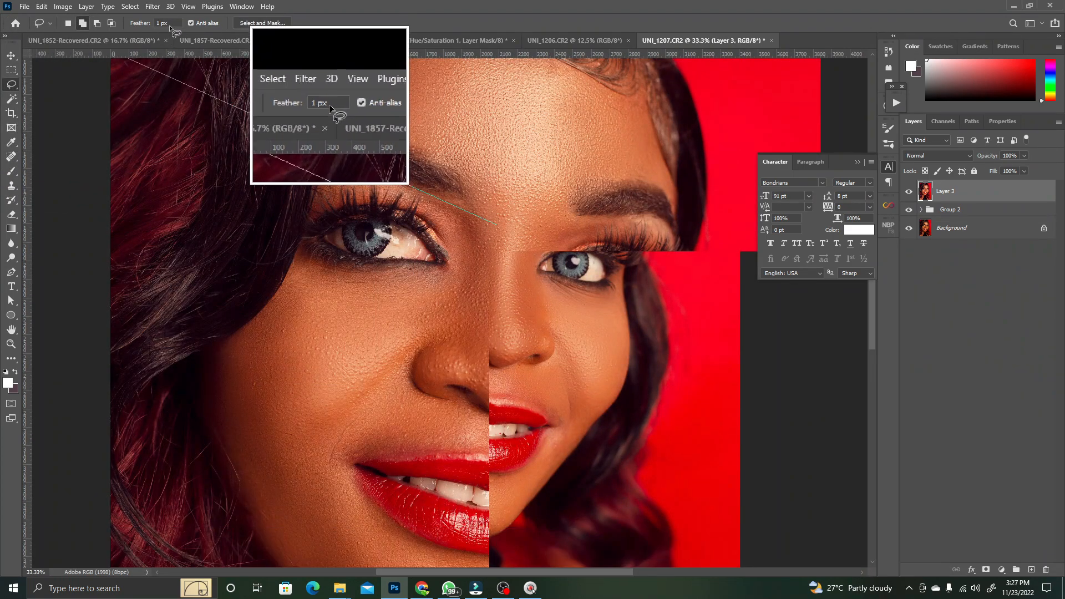
key(ctrl+space)
click(396, 235)
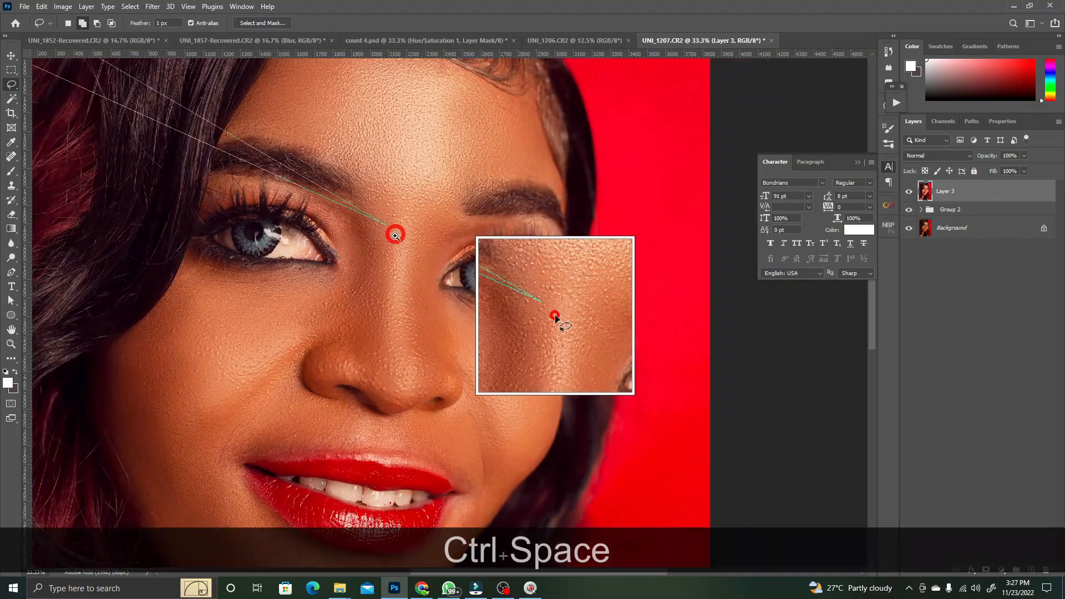
key(ctrl+d)
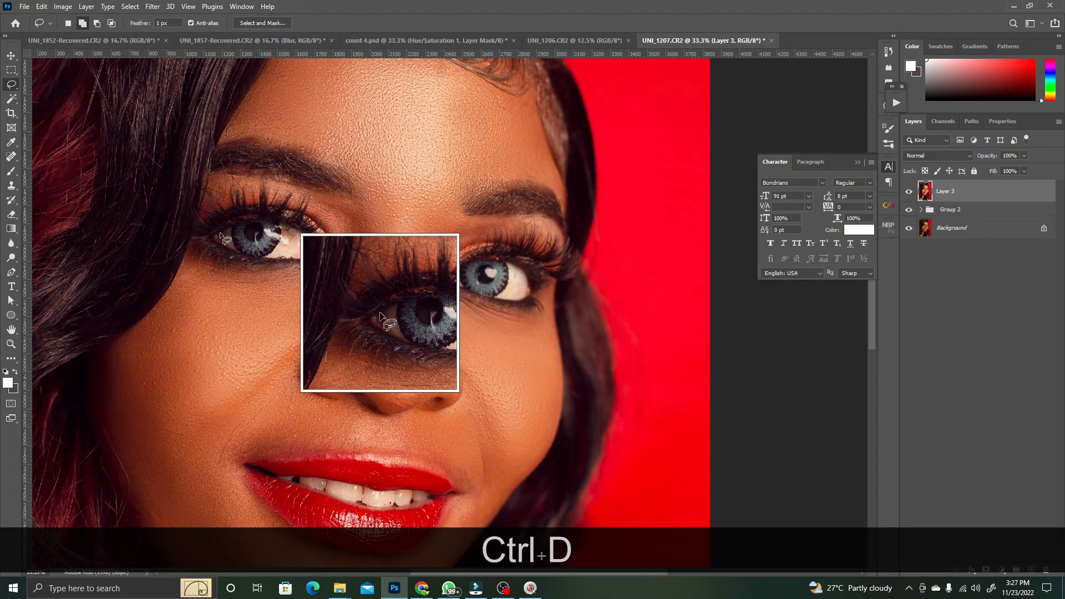
mouse_move(219, 231)
mouse_down()
mouse_move(280, 224)
mouse_move(309, 241)
mouse_move(284, 256)
mouse_move(219, 232)
mouse_up()
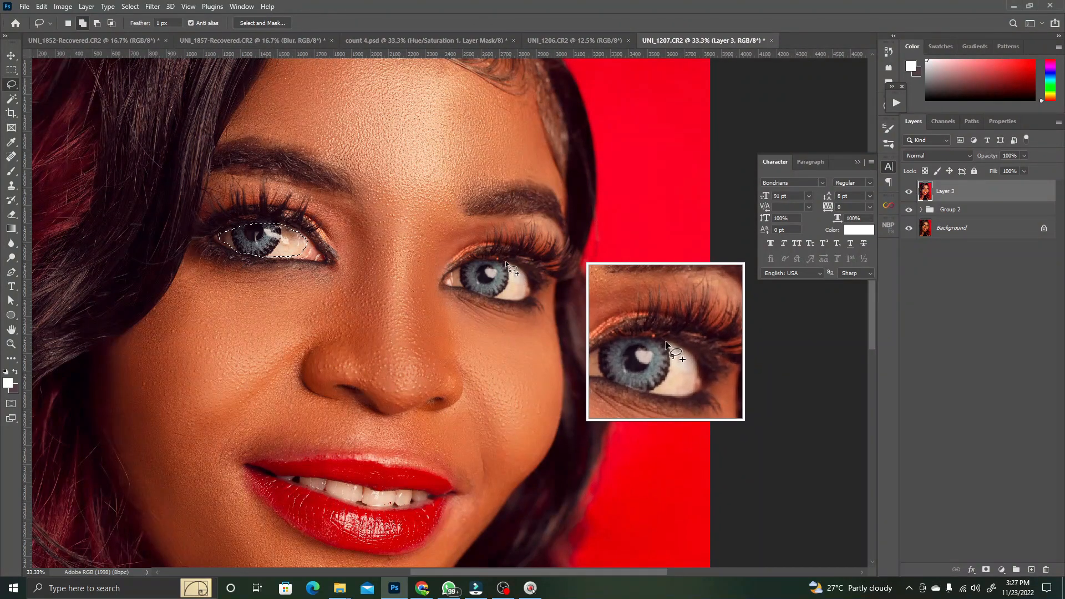
mouse_move(505, 261)
mouse_down()
mouse_move(528, 285)
mouse_move(515, 297)
mouse_move(457, 286)
mouse_move(455, 269)
mouse_move(510, 263)
mouse_move(499, 295)
mouse_move(524, 282)
mouse_up()
- Add the teeth between the lips to the eye selection with the Lasso tool
key(space)
mouse_move(302, 477)
mouse_down()
mouse_move(319, 454)
mouse_move(277, 288)
mouse_up()
key(ctrl+space)
ctrl+click(318, 298)
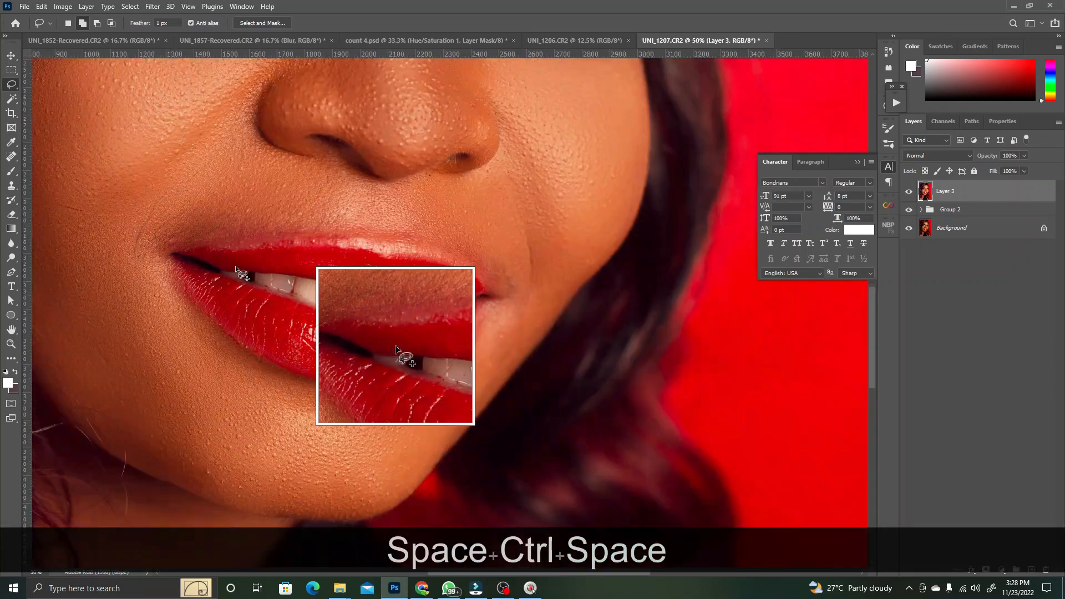
mouse_move(221, 272)
mouse_down()
mouse_move(447, 298)
mouse_move(410, 314)
mouse_move(364, 318)
mouse_up()
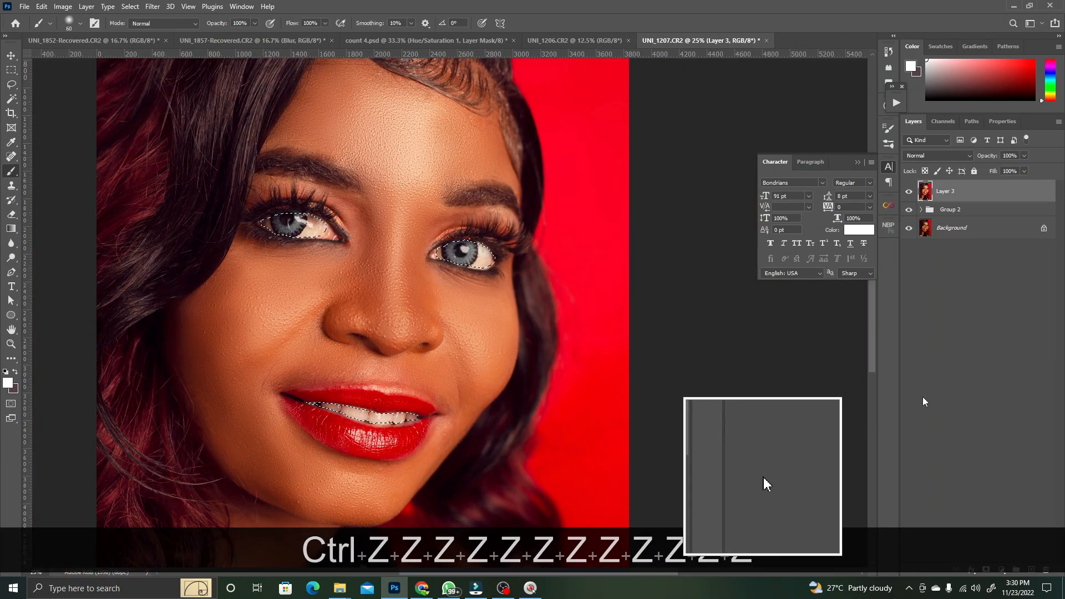
- Add a Hue/Saturation adjustment masked to the eyes and teeth, with Saturation at -100
click(1001, 571)
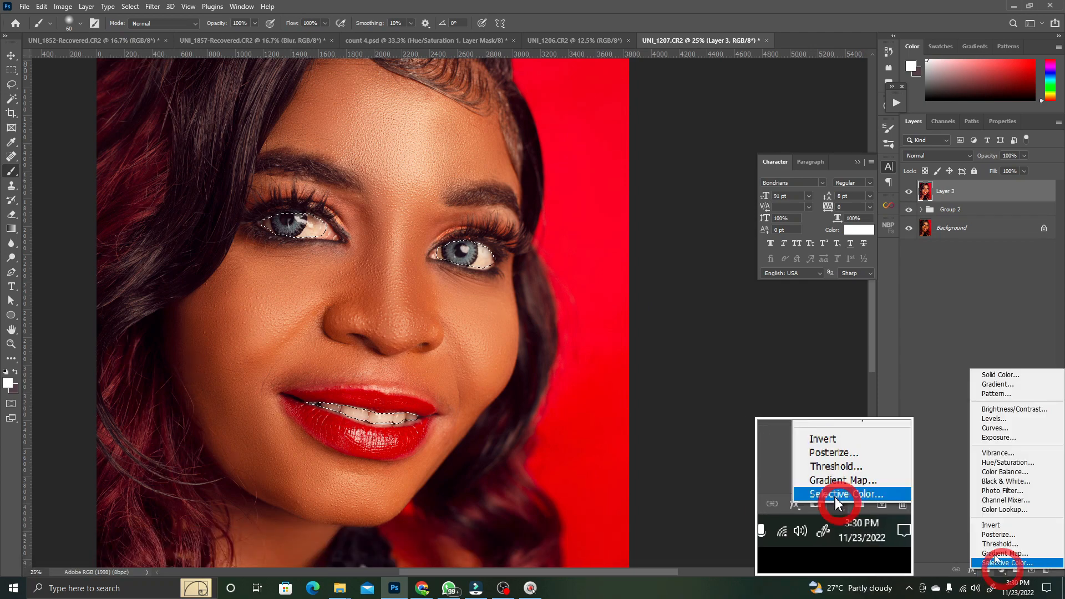
click(1007, 462)
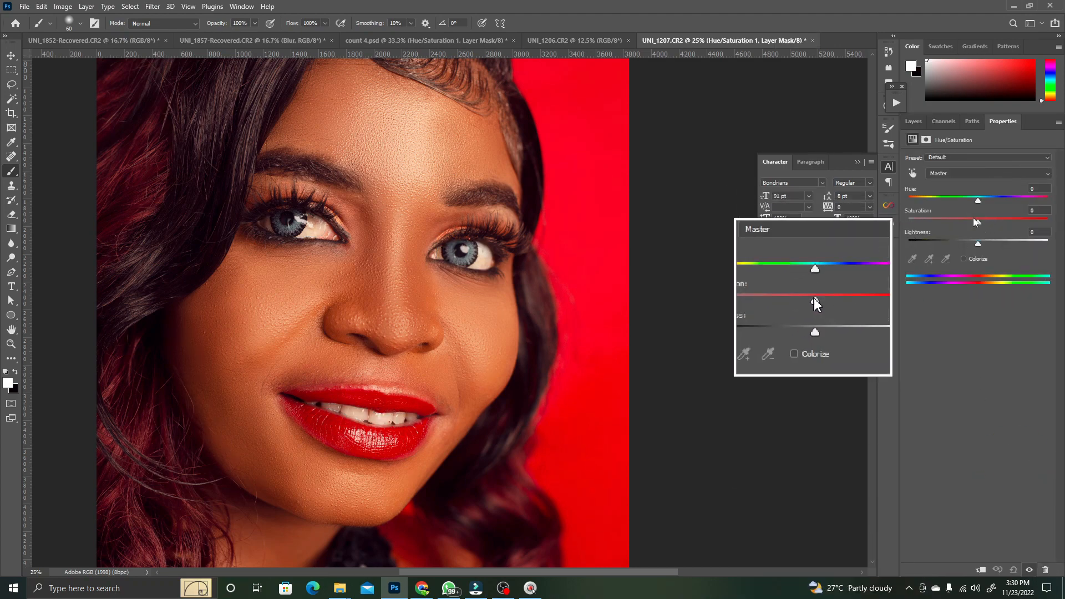
drag(976, 222, 848, 209)
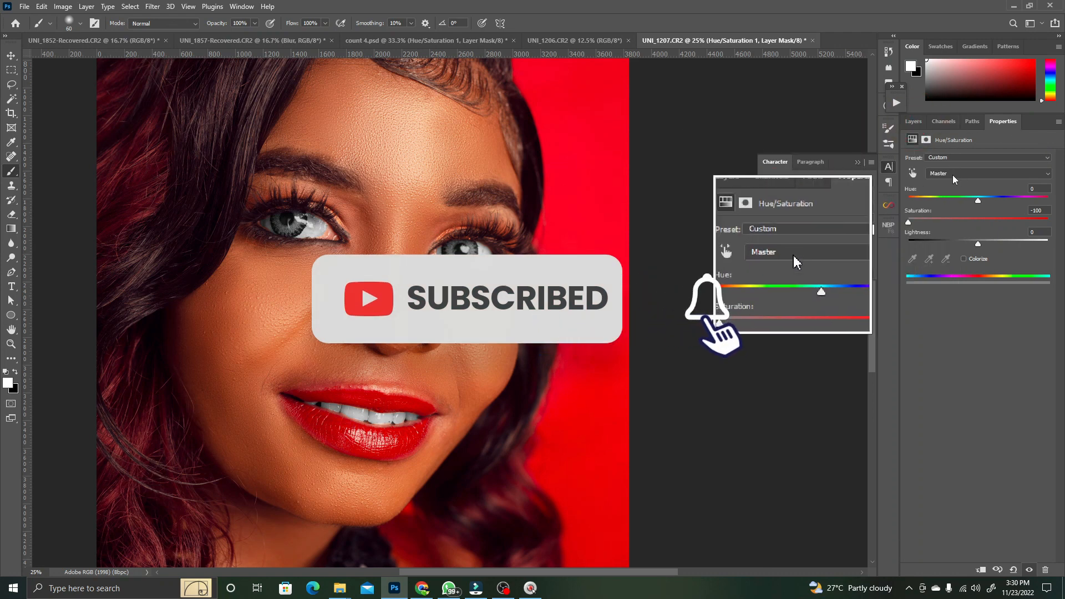
click(914, 121)
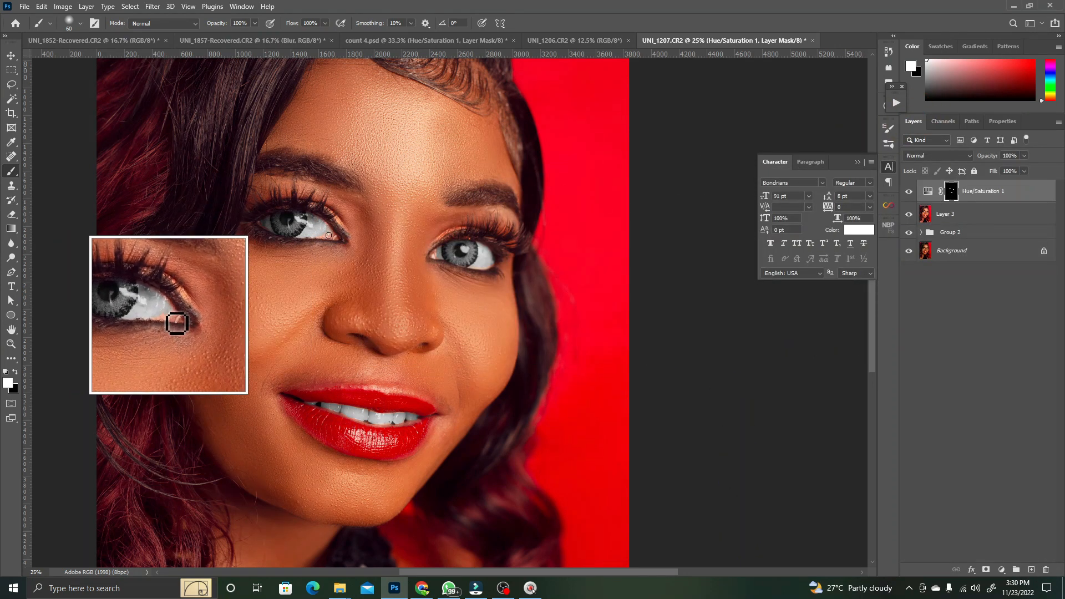
- Undo the stray mask stroke and paint white on the Hue/Saturation 1 mask along the lower edge of the eye whites with a 60 px brush
key(ctrl+z)
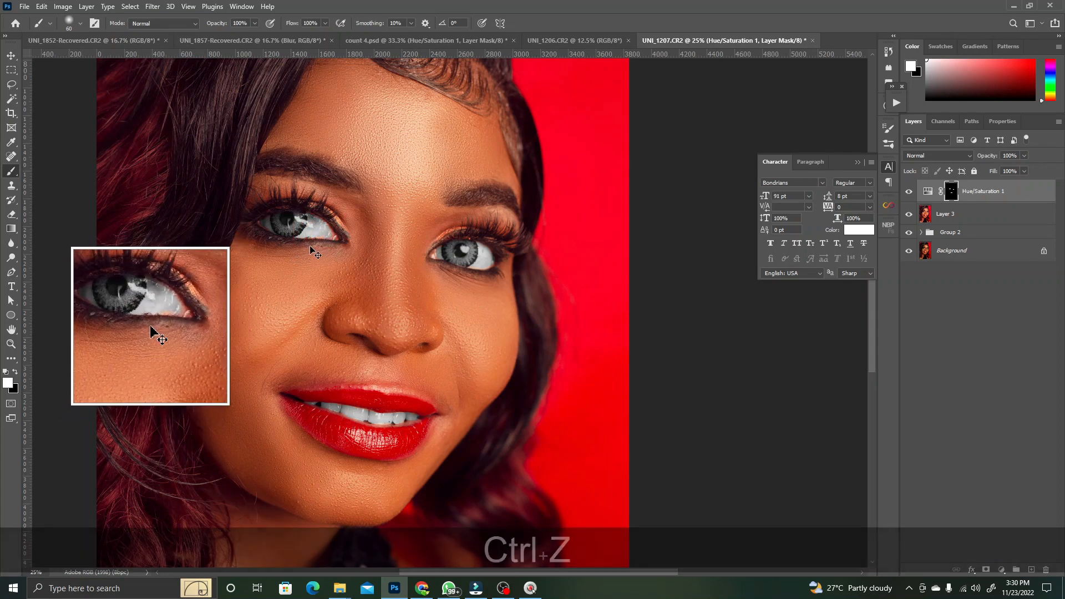
ctrl+click(322, 235)
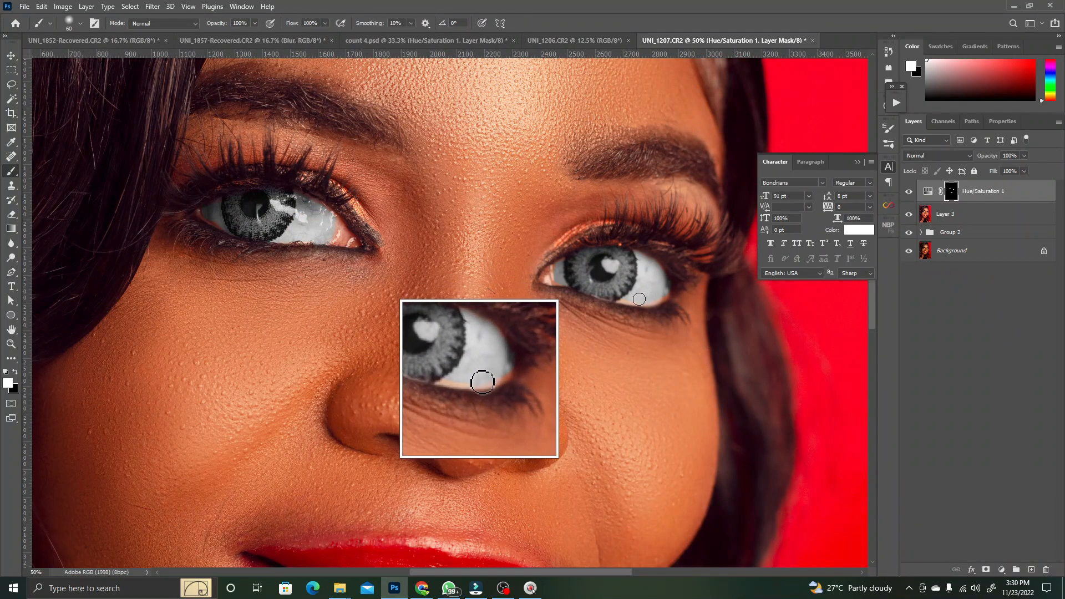
drag(628, 300, 658, 295)
ctrl+alt+click(377, 215)
ctrl+alt+click(375, 217)
ctrl+alt+click(374, 218)
key(space)
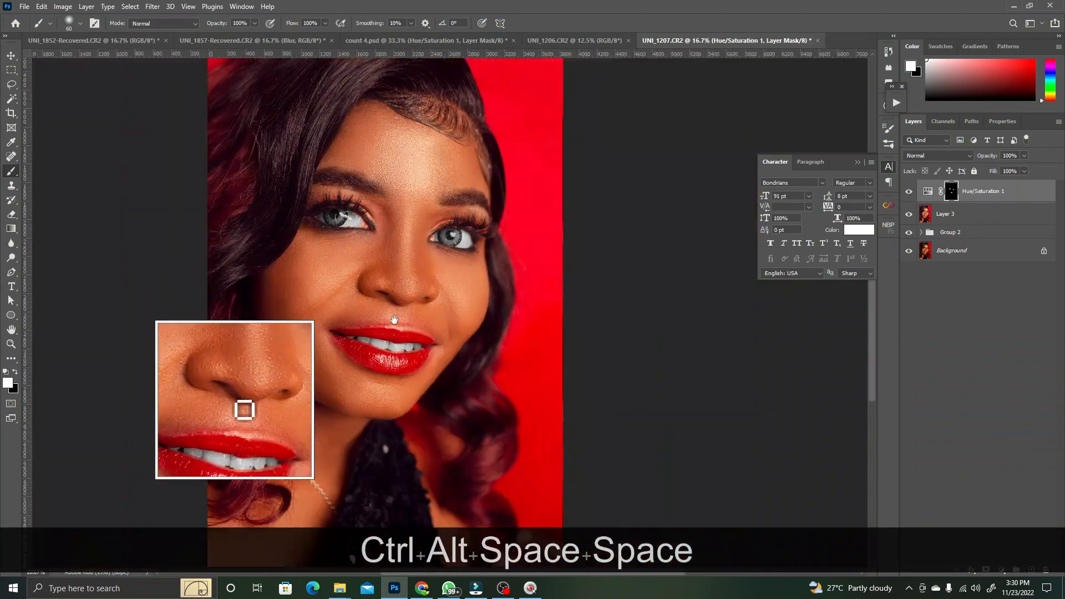
- Paint black on the Hue/Saturation 1 mask over the irises of both eyes with the 60 px brush
drag(408, 319, 416, 241)
ctrl+click(413, 271)
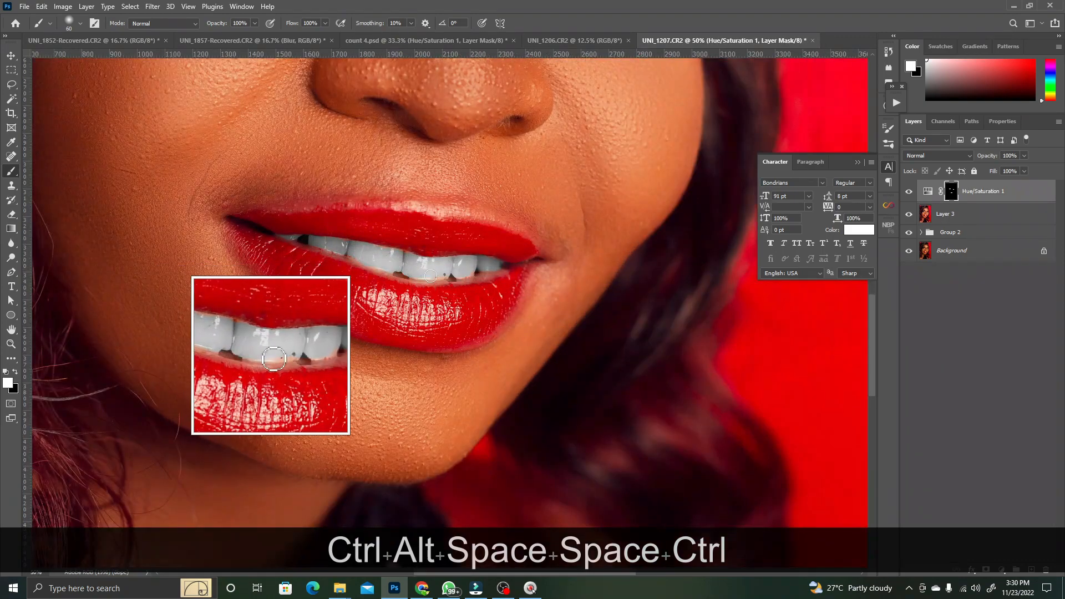
key(ctrl+alt)
ctrl+alt+click(326, 156)
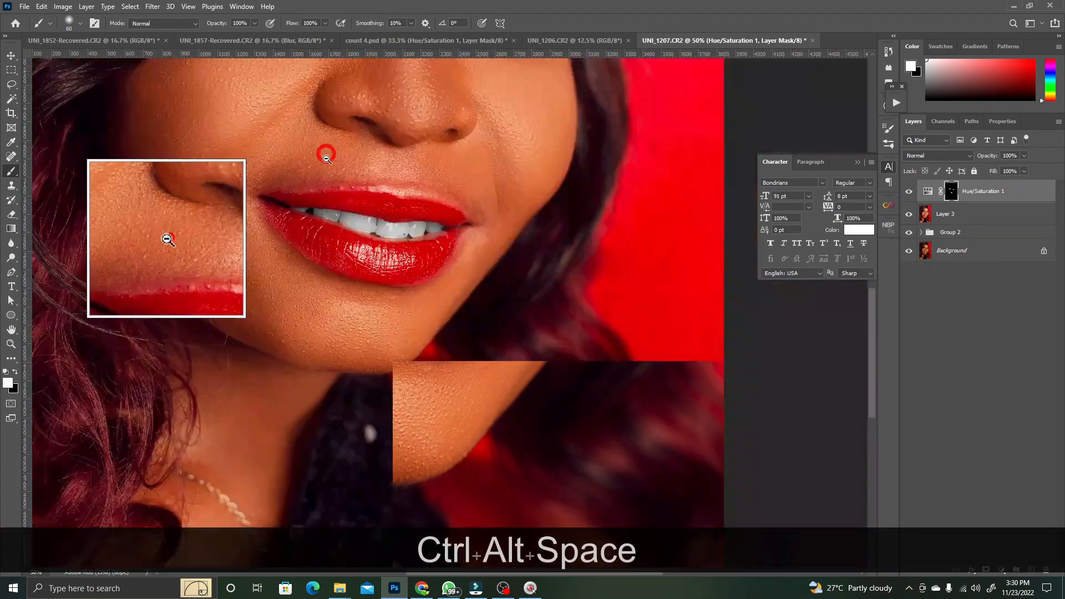
ctrl+alt+click(326, 156)
drag(360, 90, 338, 246)
ctrl+click(282, 173)
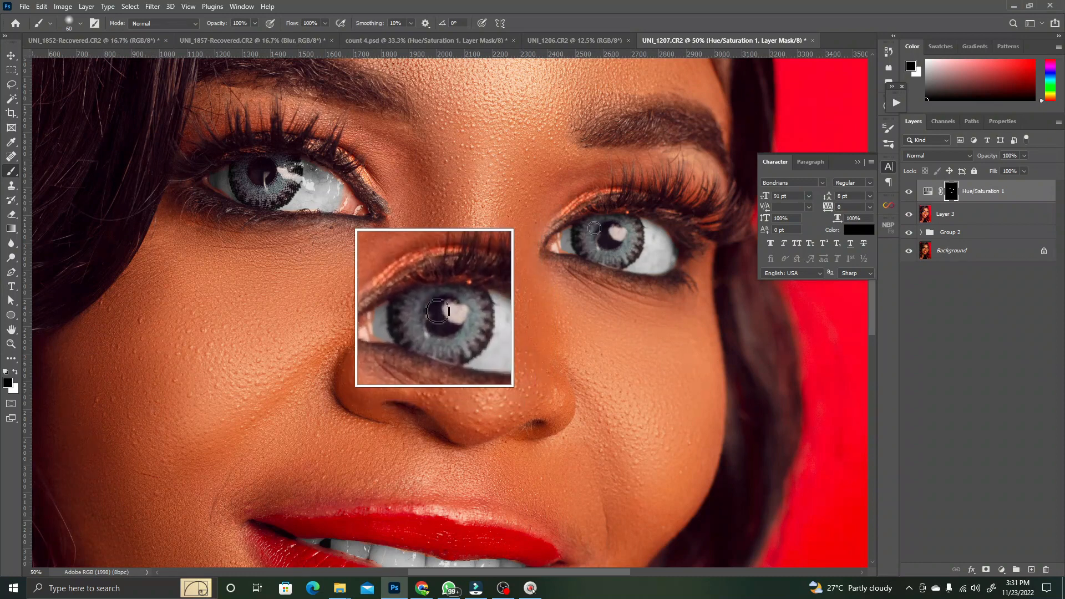
click(611, 240)
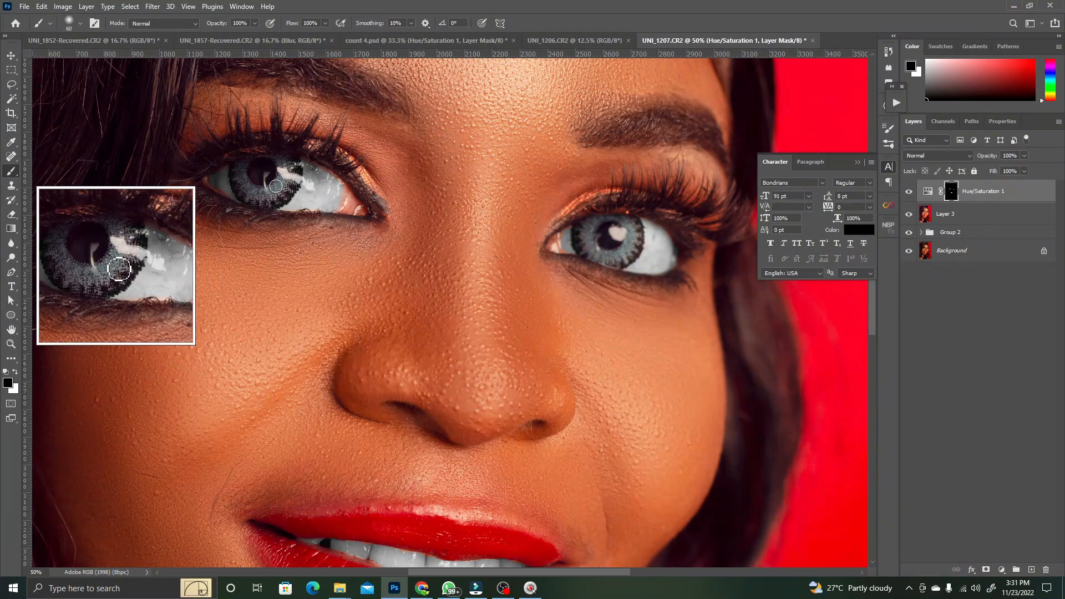
click(248, 179)
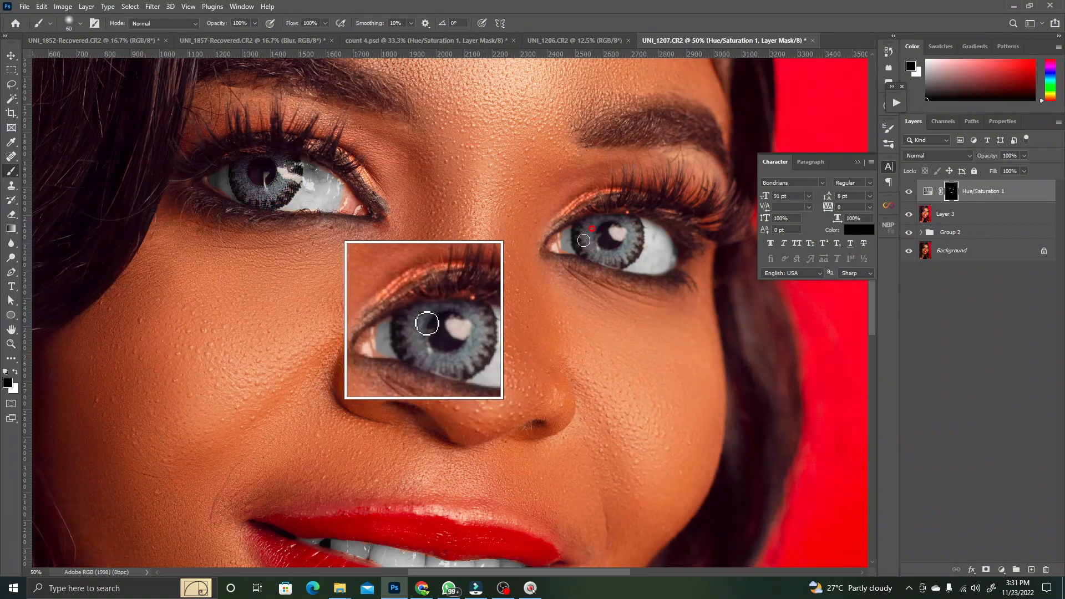
- Compare the whole retouched portrait with the original by isolating the Background layer and restoring the other layers' visibility
ctrl+alt+click(409, 214)
ctrl+alt+click(409, 214)
ctrl+alt+click(412, 210)
ctrl+alt+click(412, 210)
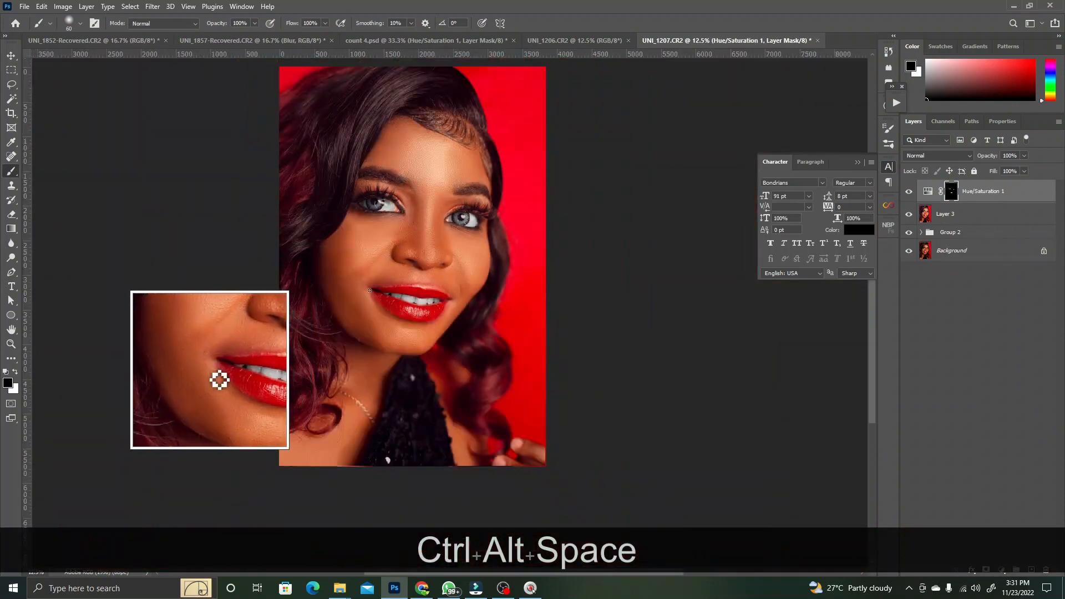
drag(383, 264, 407, 217)
ctrl+click(410, 212)
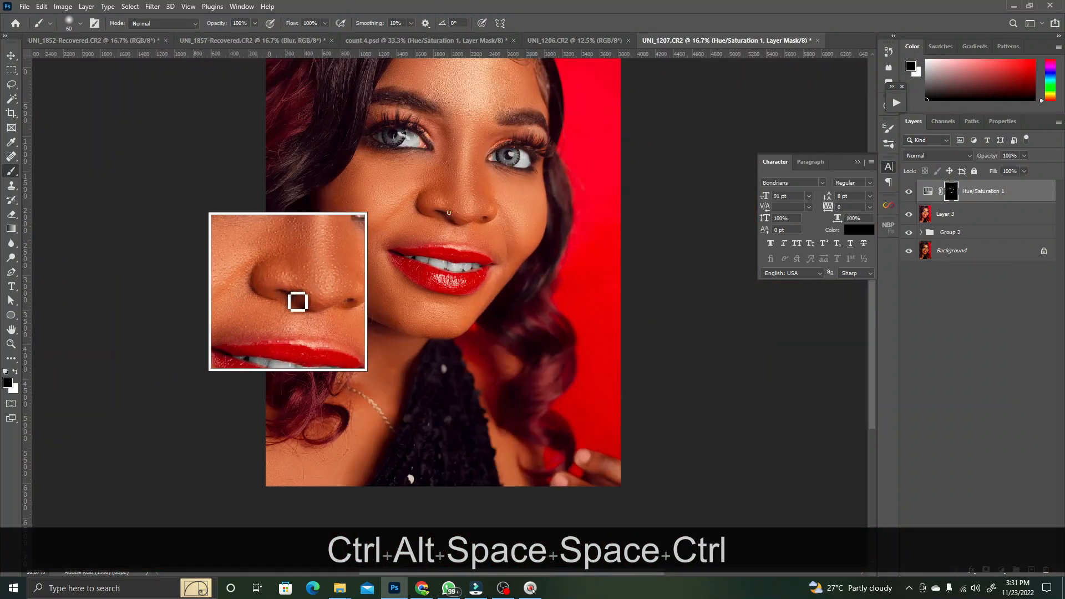
ctrl+alt+click(472, 187)
drag(478, 176, 485, 212)
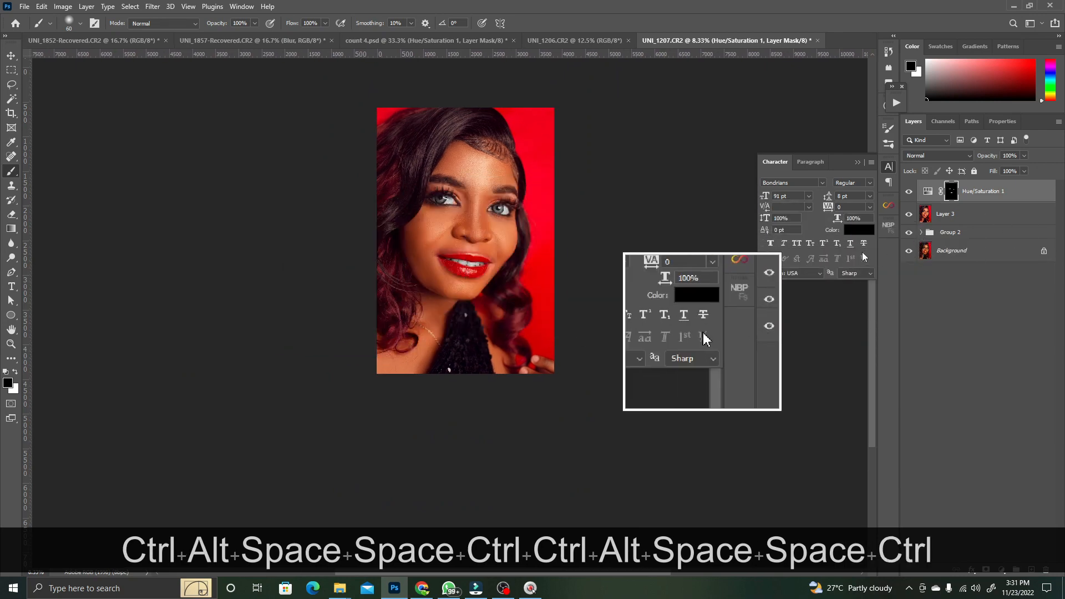
alt+click(910, 253)
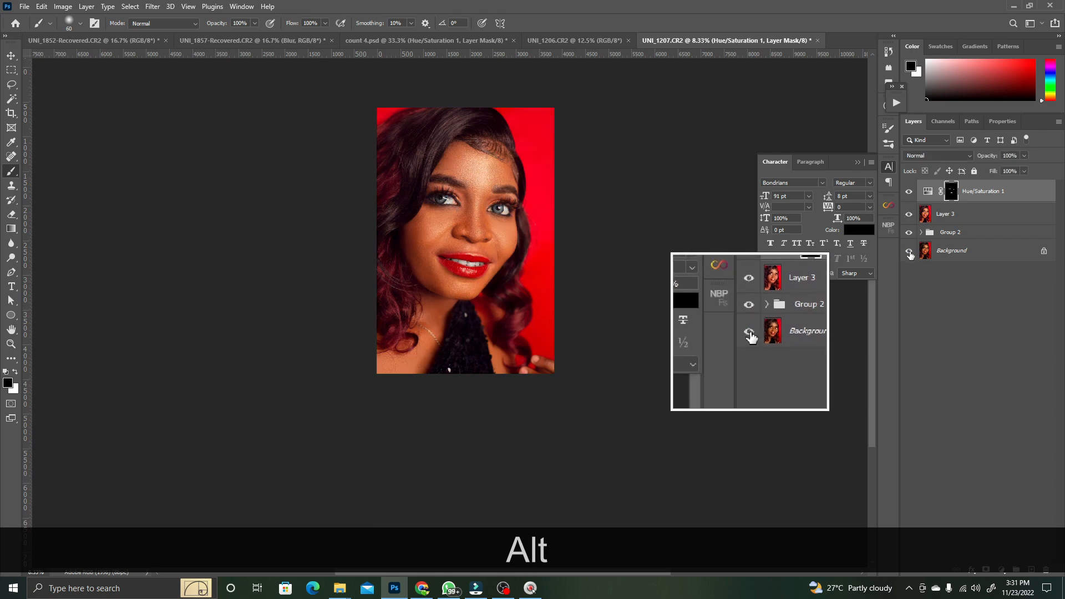
alt+click(910, 251)
click(923, 250)
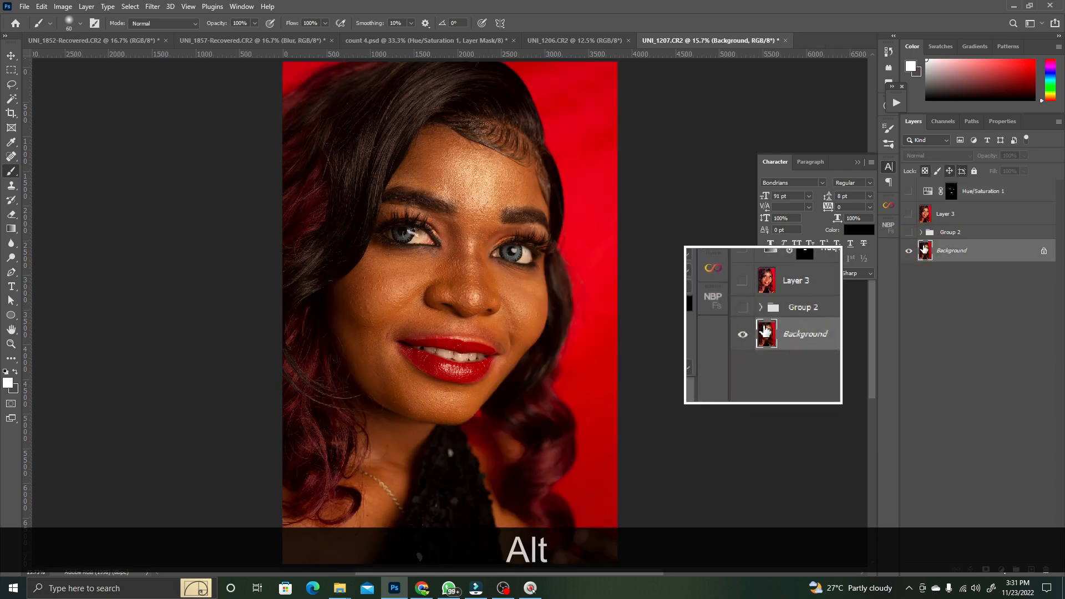
alt+click(910, 252)
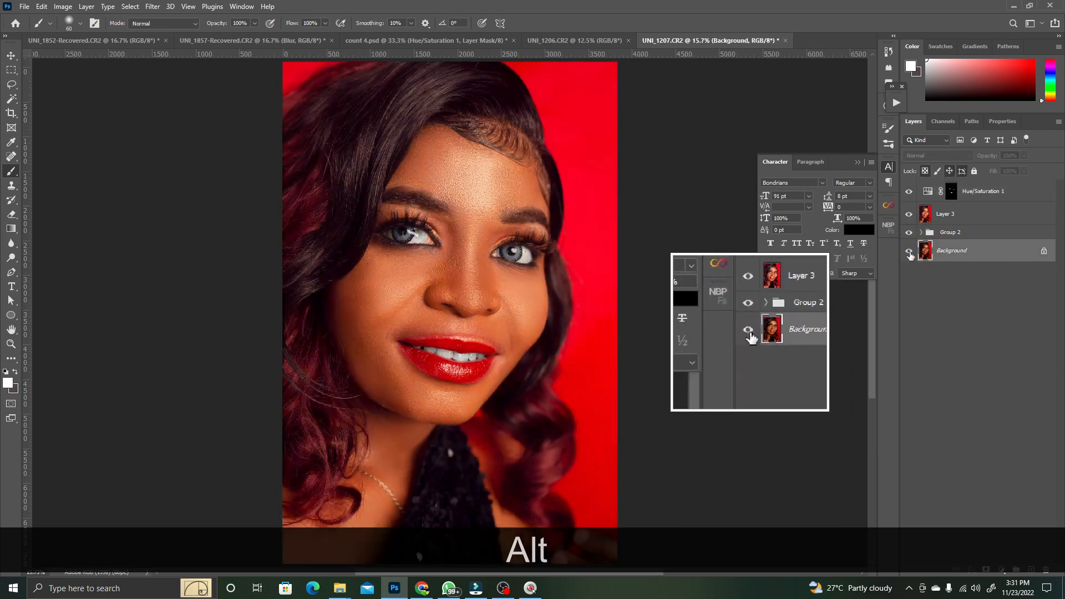
alt+click(910, 252)
alt+click(909, 252)
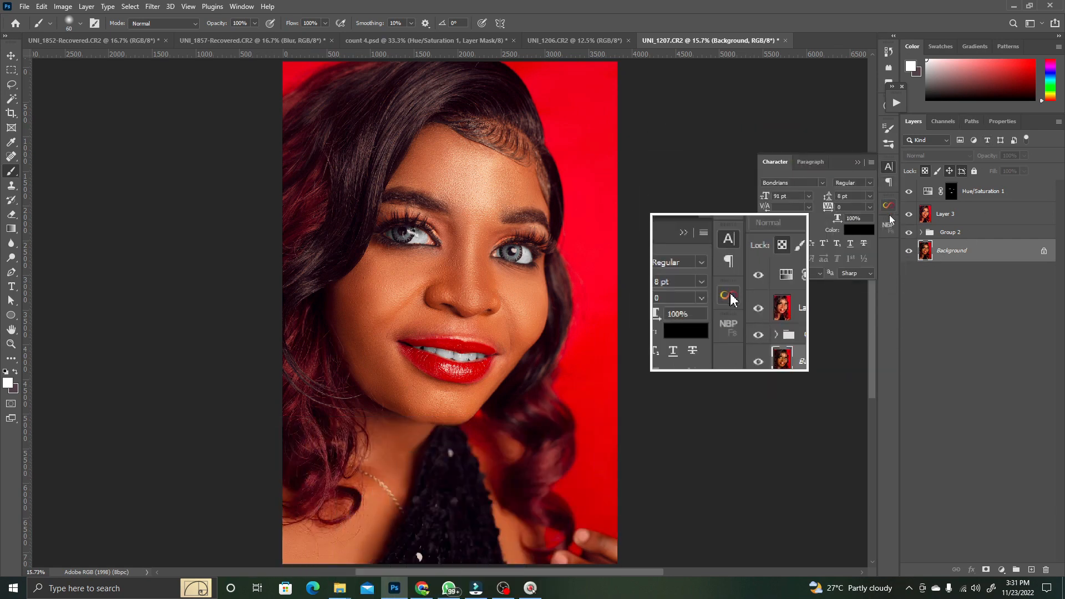
- Add a Black & White adjustment layer above Hue/Saturation 1 and lower its Reds strongly to darken the skin
click(1006, 197)
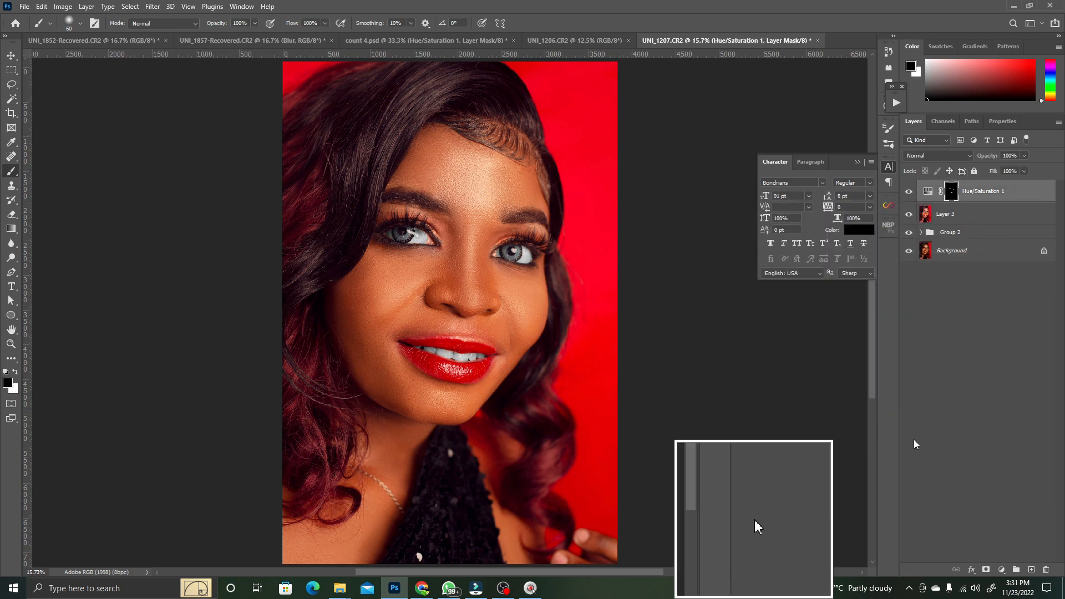
click(1000, 570)
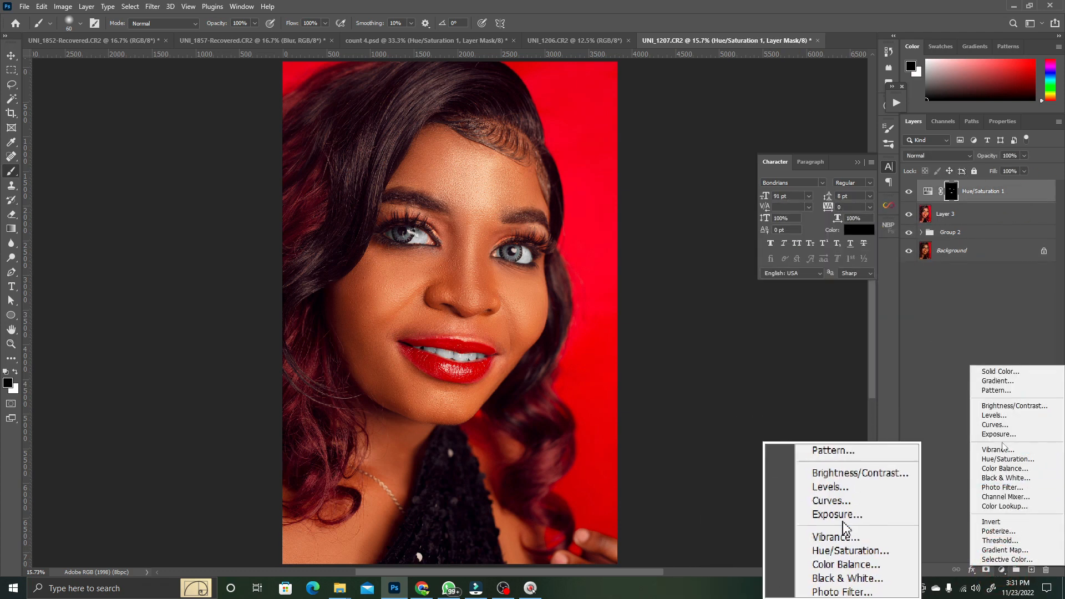
click(1011, 478)
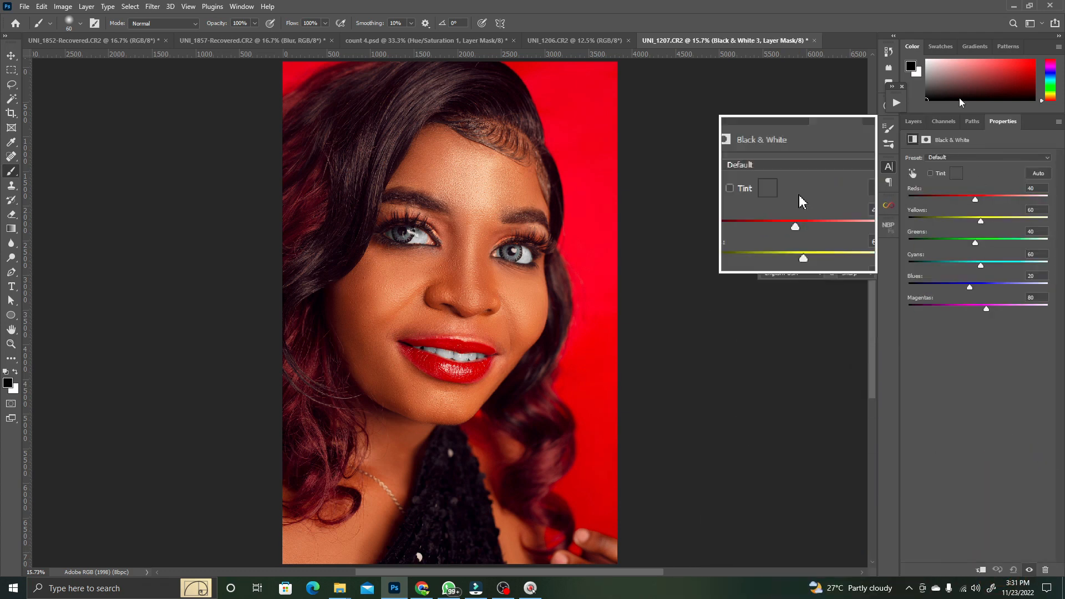
drag(976, 197, 937, 200)
click(913, 121)
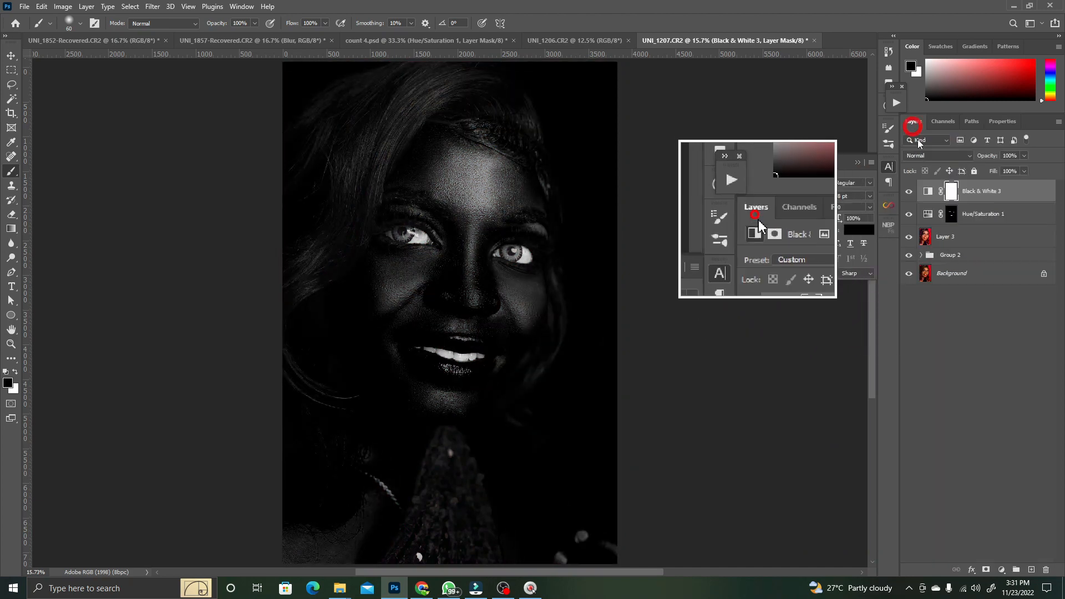
- Add a white (ffffff) Solid Color fill layer on top and invert its mask to black
click(1001, 570)
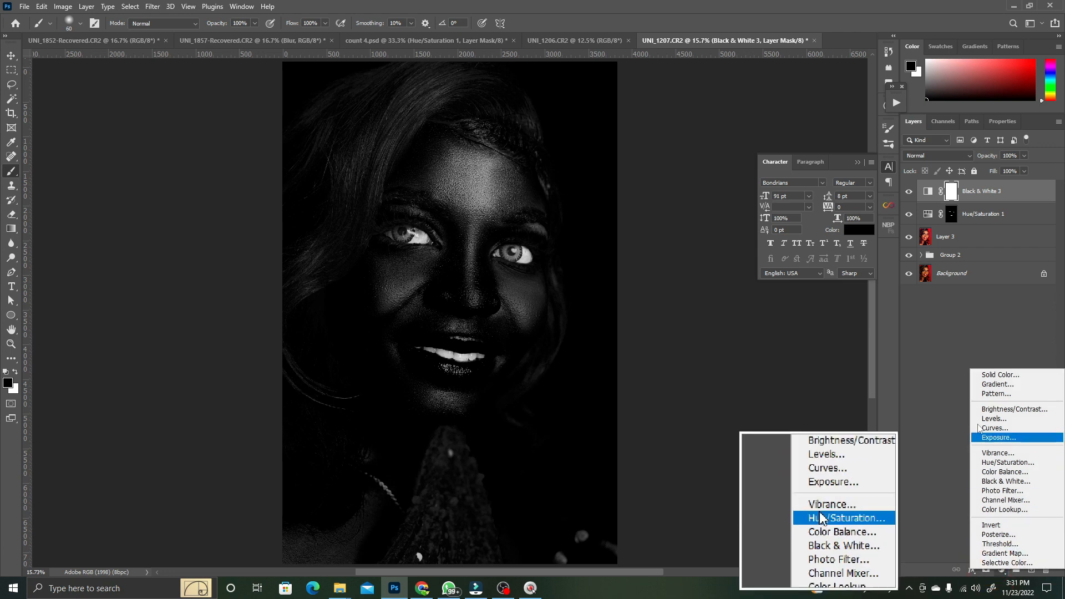
click(998, 375)
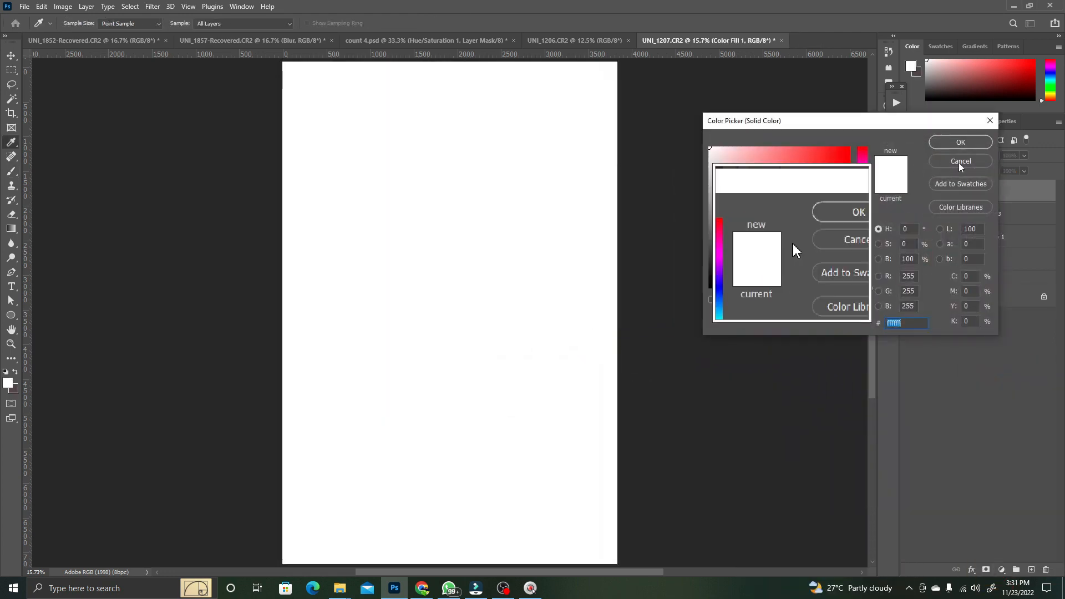
click(960, 141)
click(950, 190)
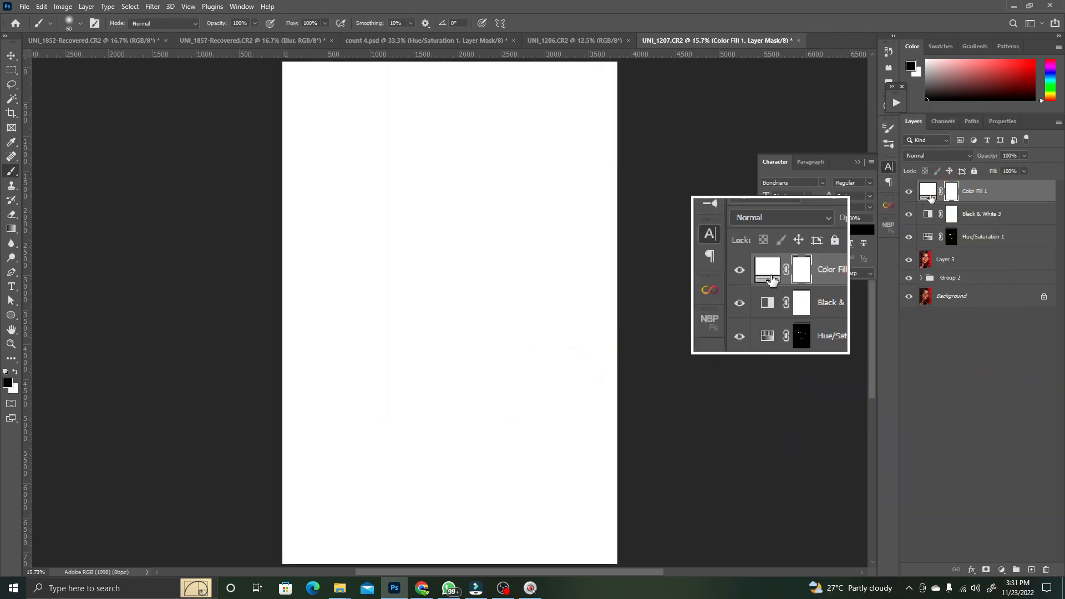
key(ctrl+i)
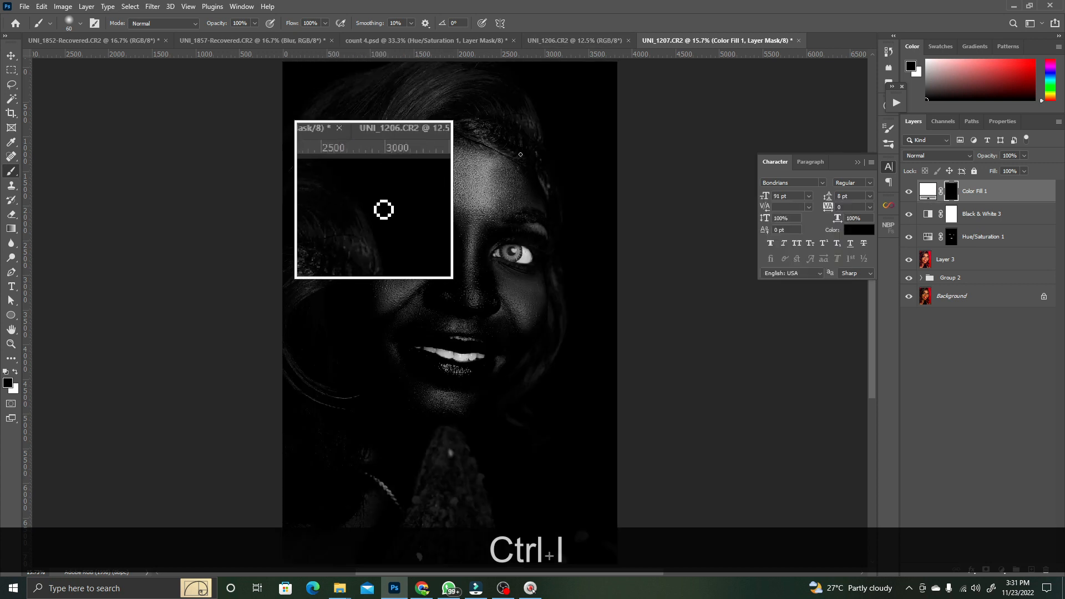
- Paint white on the Color Fill 1 mask over the centre of the forehead with a soft 1200 px brush
key(bracketright)
key(bracketright)
key(bracketright)
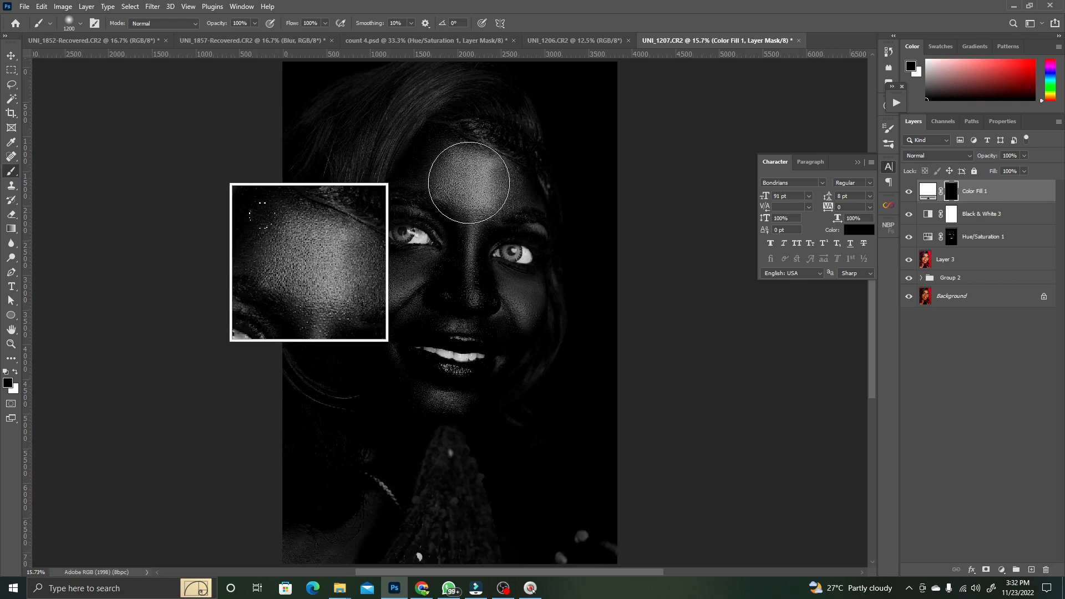
key(x)
click(474, 180)
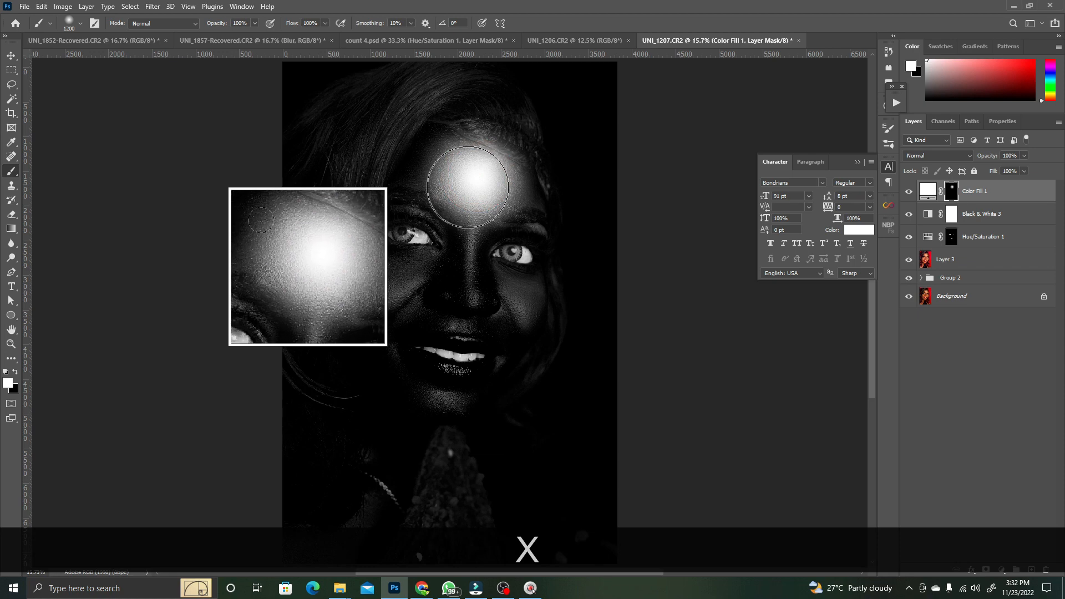
drag(470, 178, 469, 200)
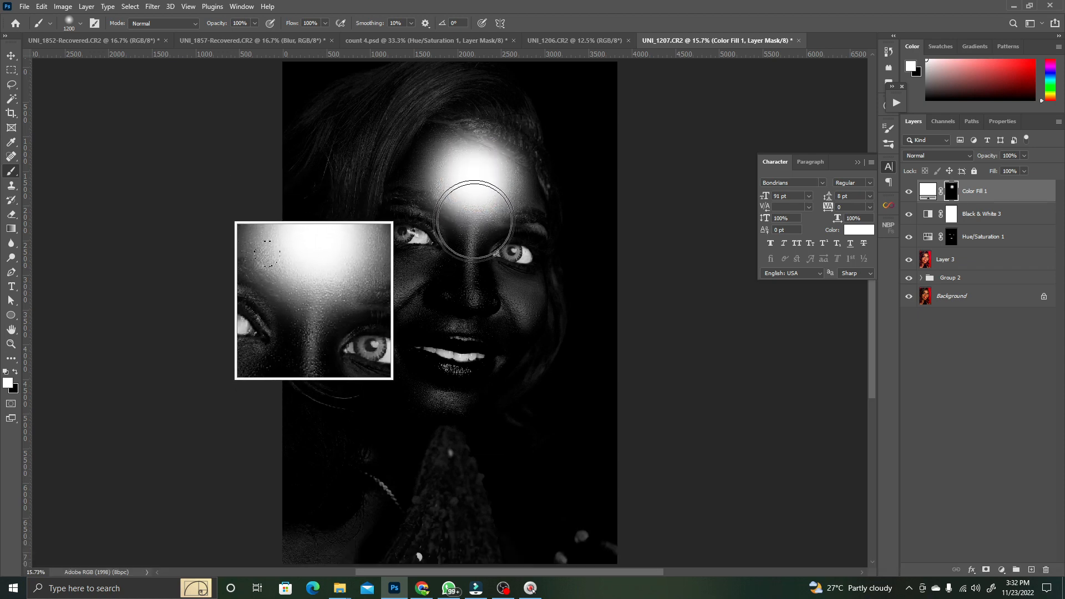
- Paint a white highlight on the Color Fill 1 mask down the bridge of the nose with a 250 px brush
key(bracketleft)
key(bracketleft)
key(bracketleft)
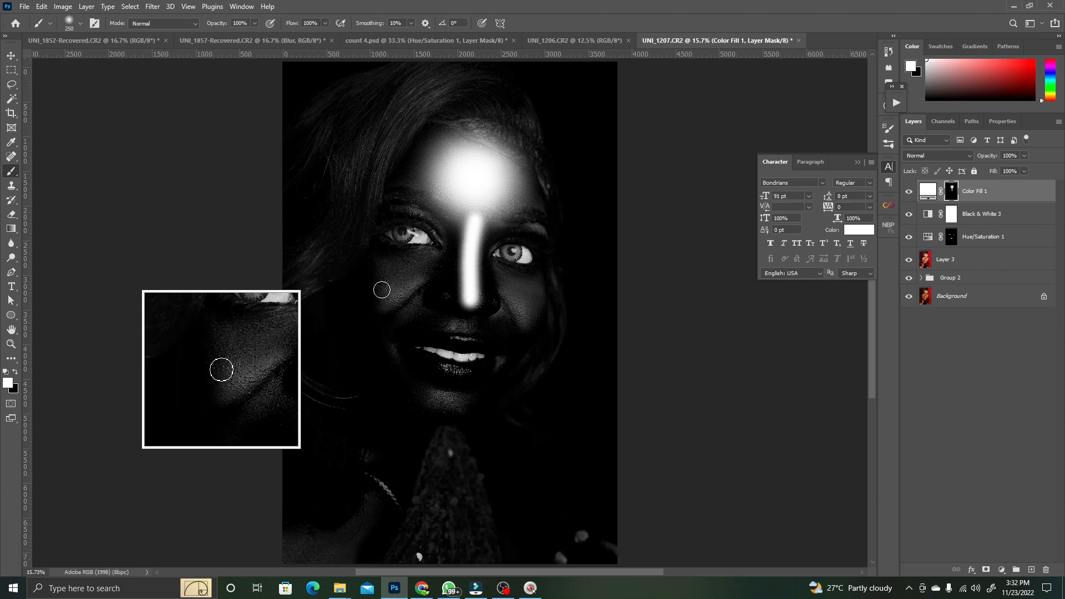
- Paint white on the Color Fill 1 mask over both cheeks below the eyes with a 600 px brush
key(bracketright)
key(bracketright)
key(bracketright)
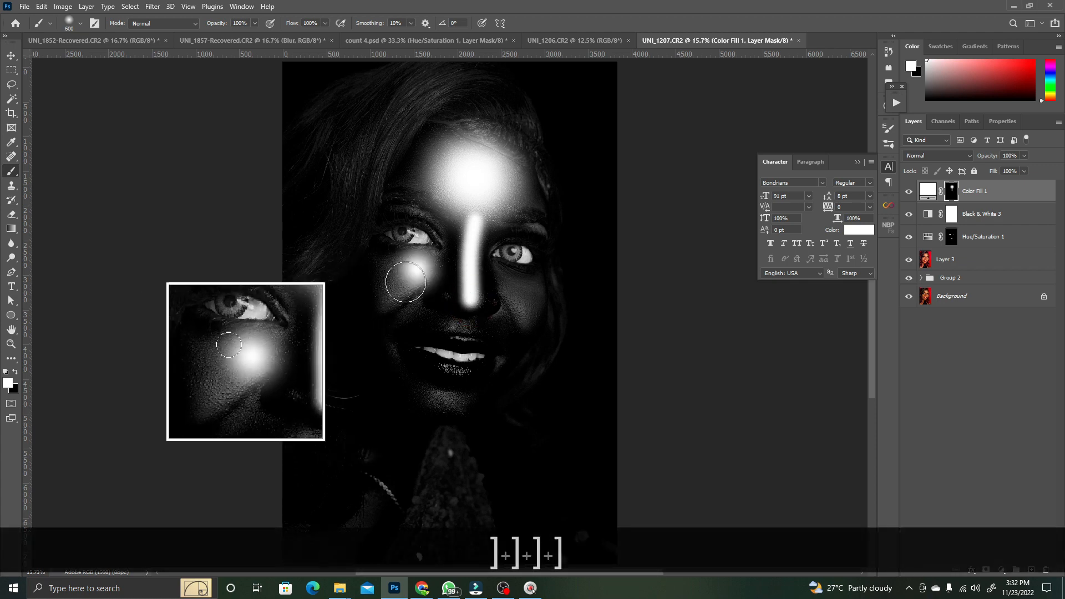
drag(405, 282, 388, 286)
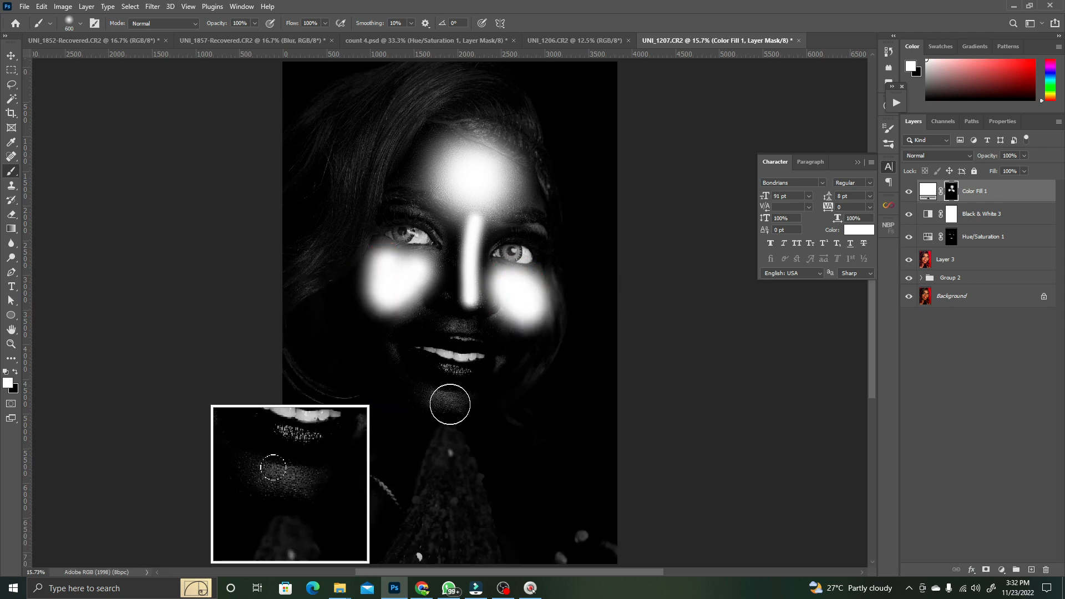
- Paint white on the Color Fill 1 mask along the chin and jaw and above the upper lip with a 250 px brush
key(bracketleft)
key(bracketleft)
key(bracketleft)
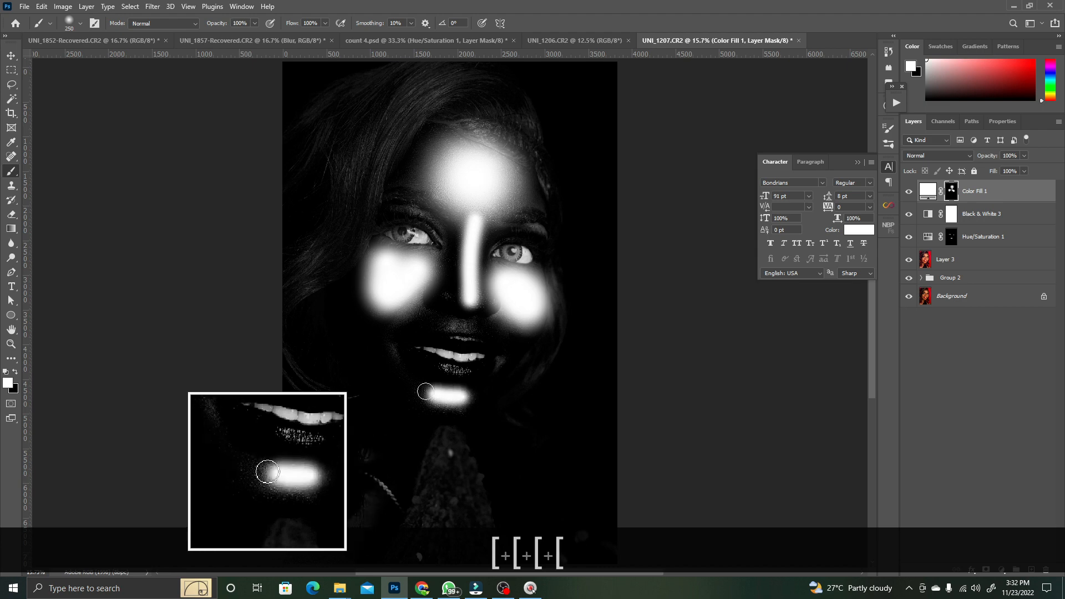
drag(425, 391, 398, 362)
click(458, 327)
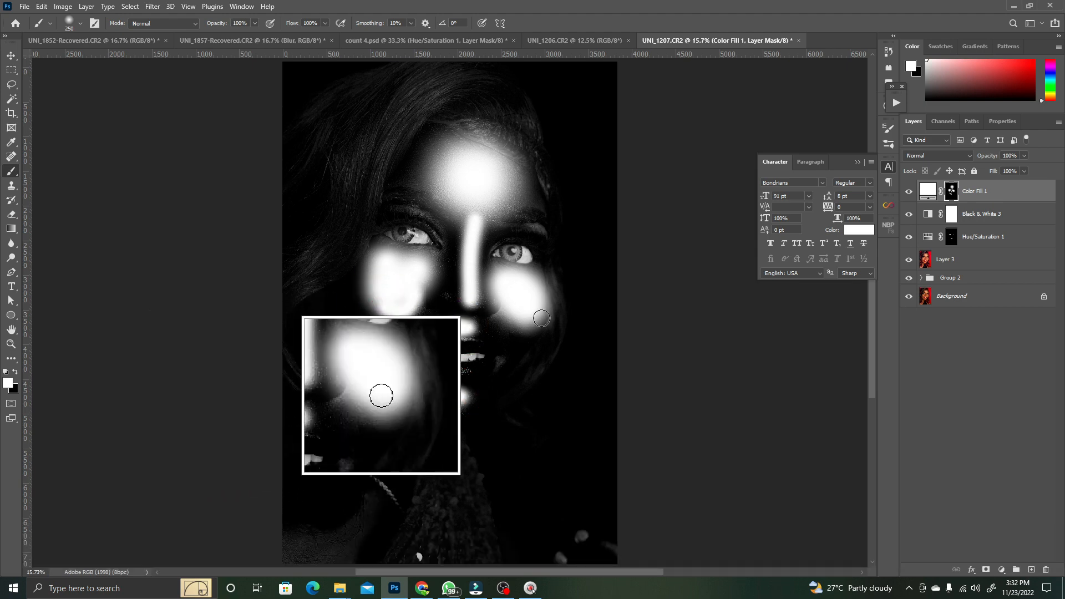
- Paint white on the Color Fill 1 mask over the bare shoulder and collarbone beside the necklace with the 250 px brush
ctrl+alt+click(362, 477)
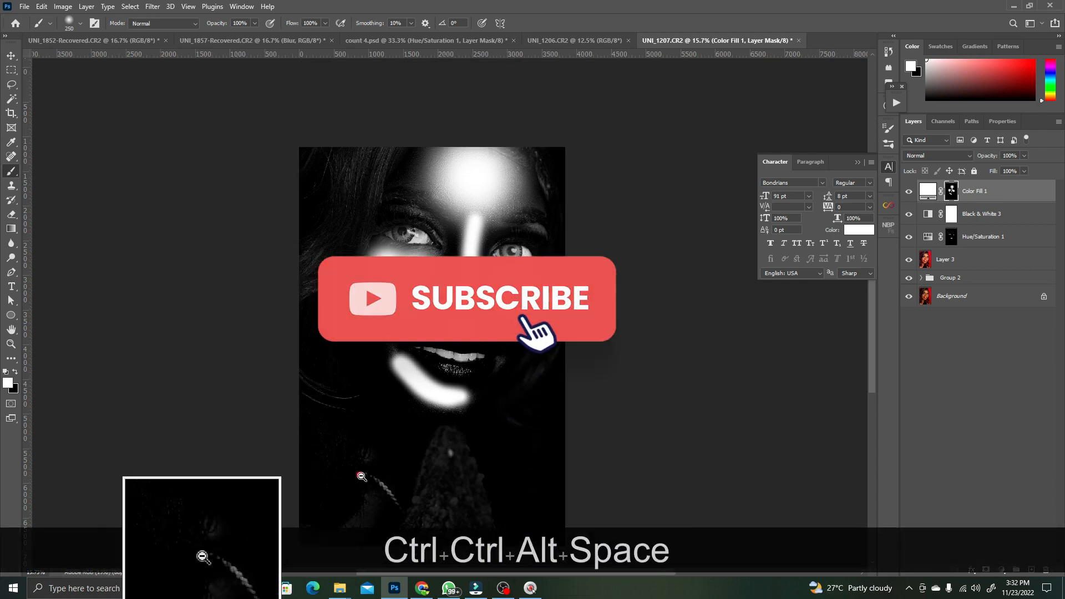
mouse_move(383, 466)
mouse_down()
mouse_move(412, 361)
mouse_move(321, 446)
mouse_move(300, 417)
mouse_move(344, 407)
mouse_move(296, 416)
mouse_move(378, 430)
mouse_move(363, 455)
mouse_up()
ctrl+click(384, 401)
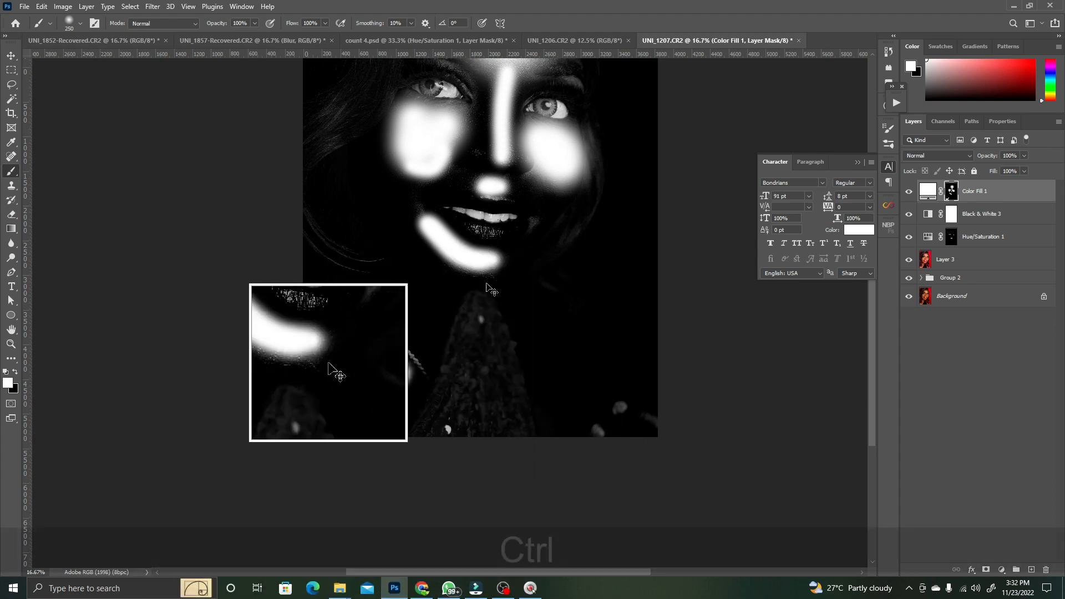
ctrl+alt+click(505, 269)
ctrl+alt+click(505, 270)
drag(496, 181, 465, 254)
ctrl+click(471, 239)
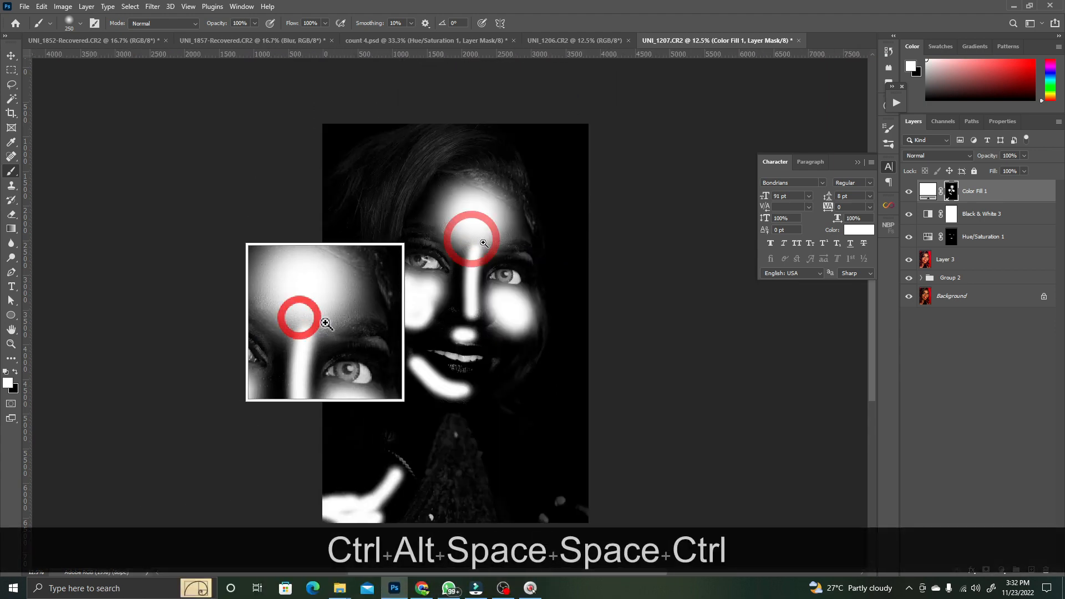
- Hide Black & White 3 and blend Color Fill 1 into the skin by splitting the Underlying Layer's black Blend If slider, right half at 255
click(908, 216)
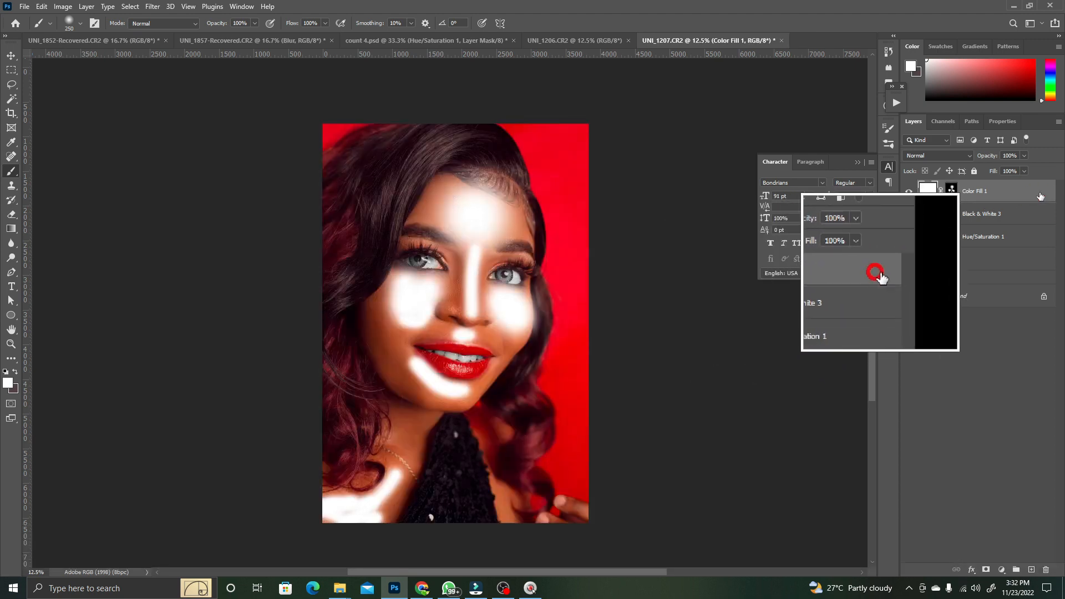
right_click(1035, 193)
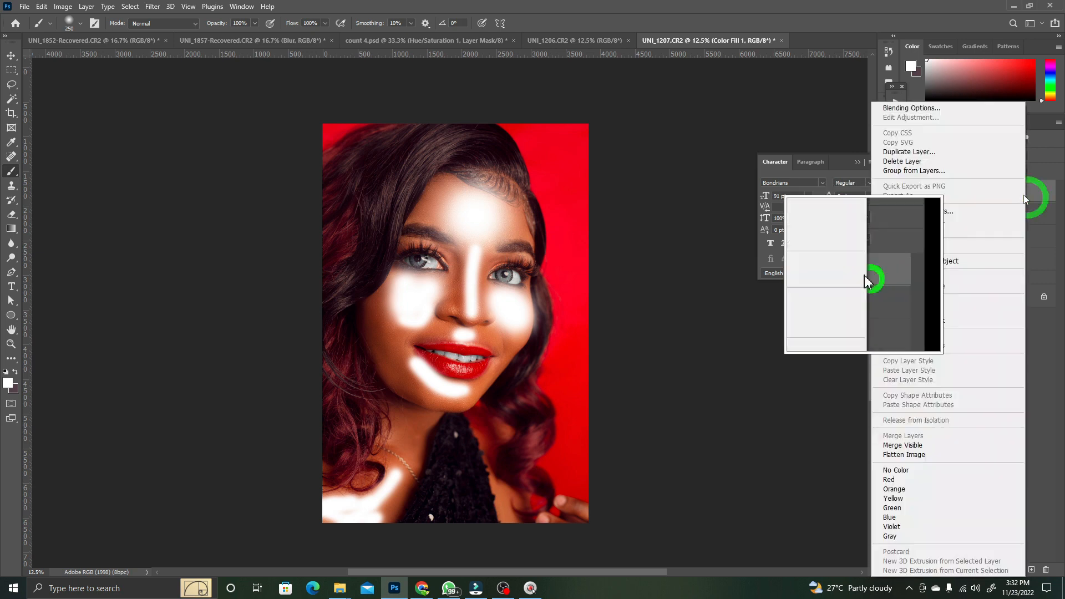
click(925, 108)
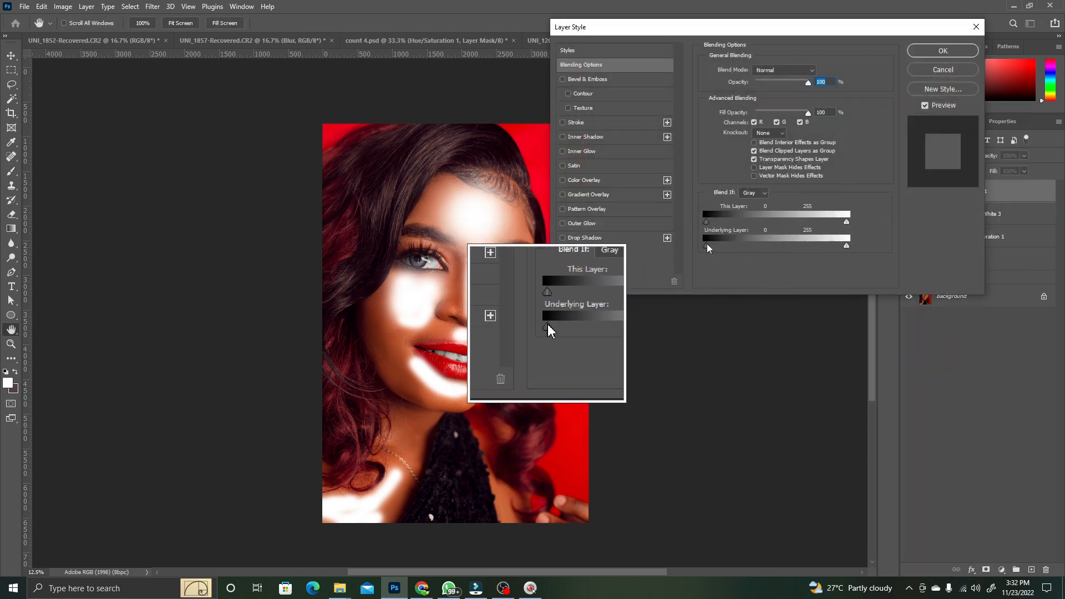
drag(725, 250, 749, 252)
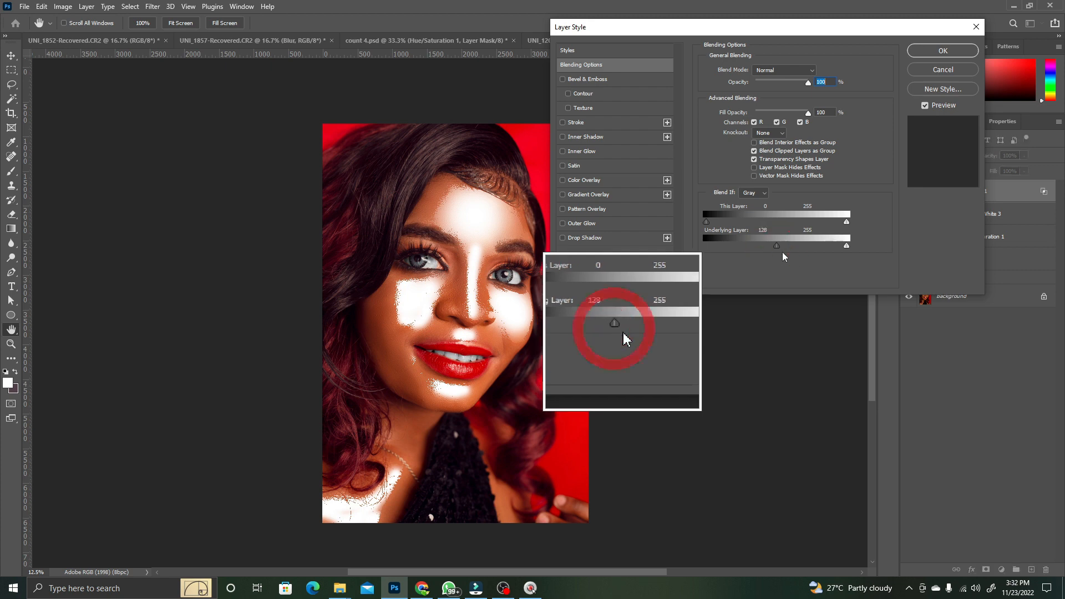
key(alt)
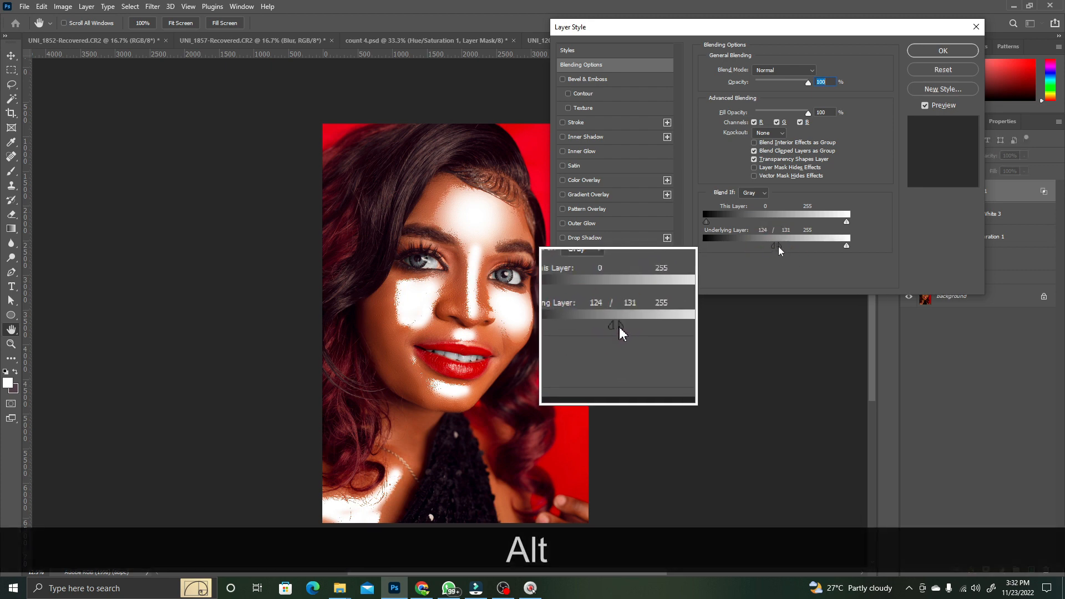
drag(779, 247, 848, 254)
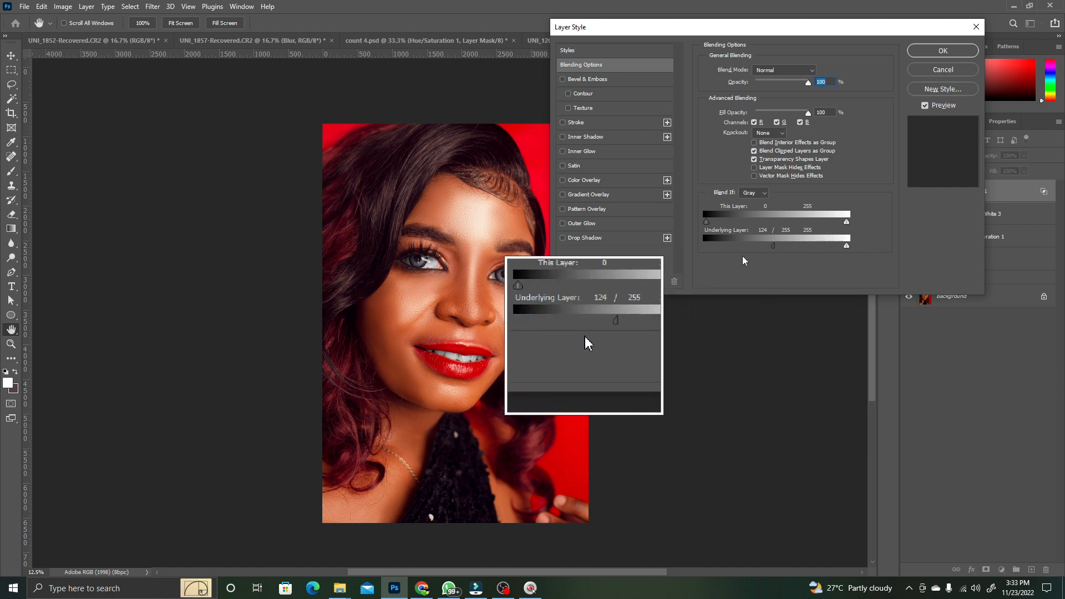
drag(772, 246, 791, 248)
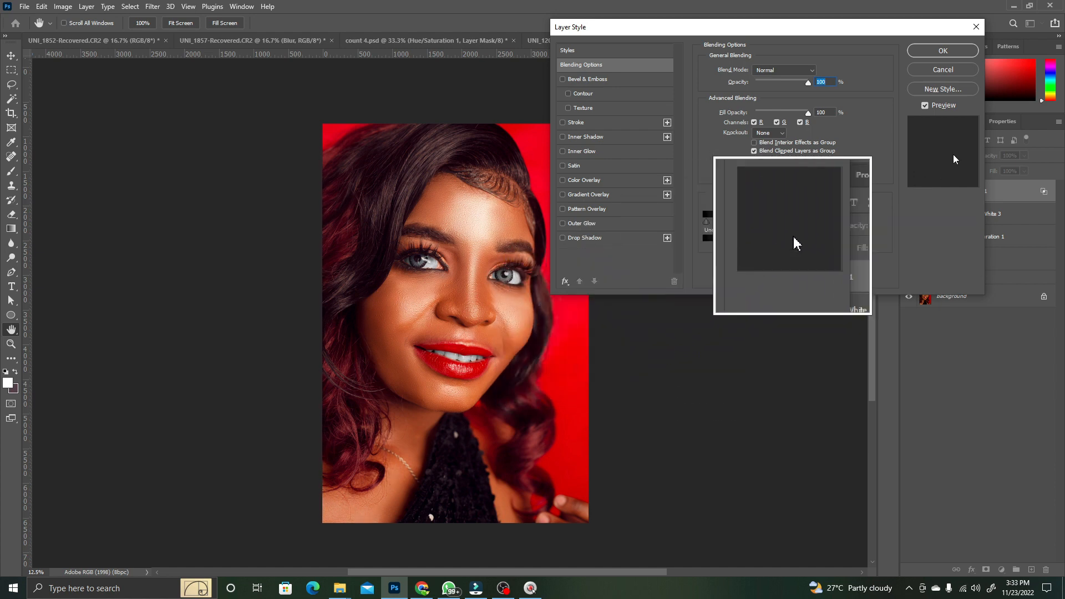
click(952, 58)
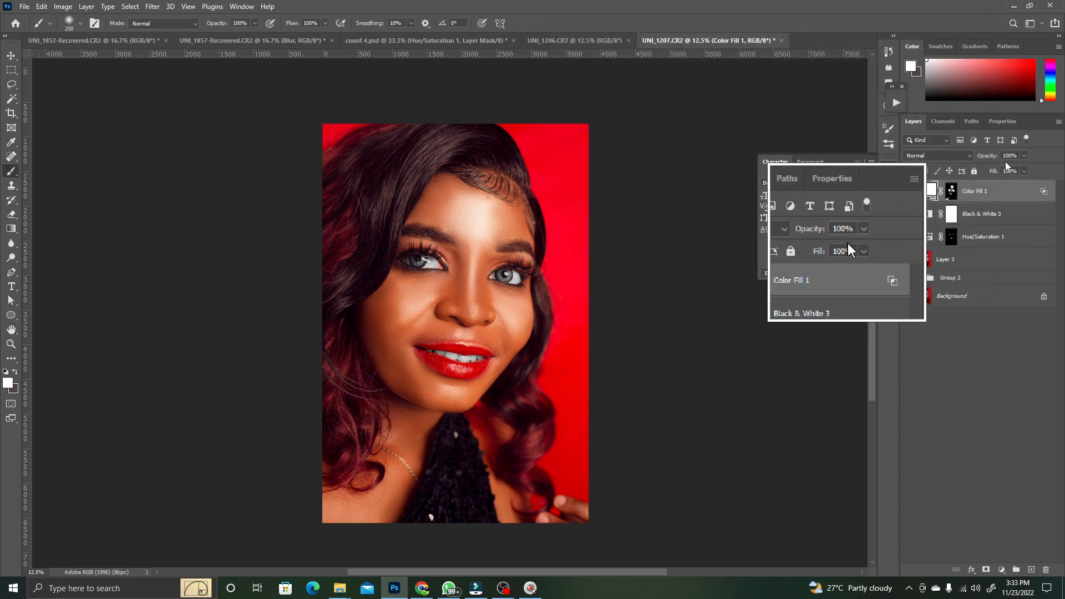
- Lower Color Fill 1's opacity to 29% and compare the portrait with and without the white highlights
drag(984, 158, 980, 159)
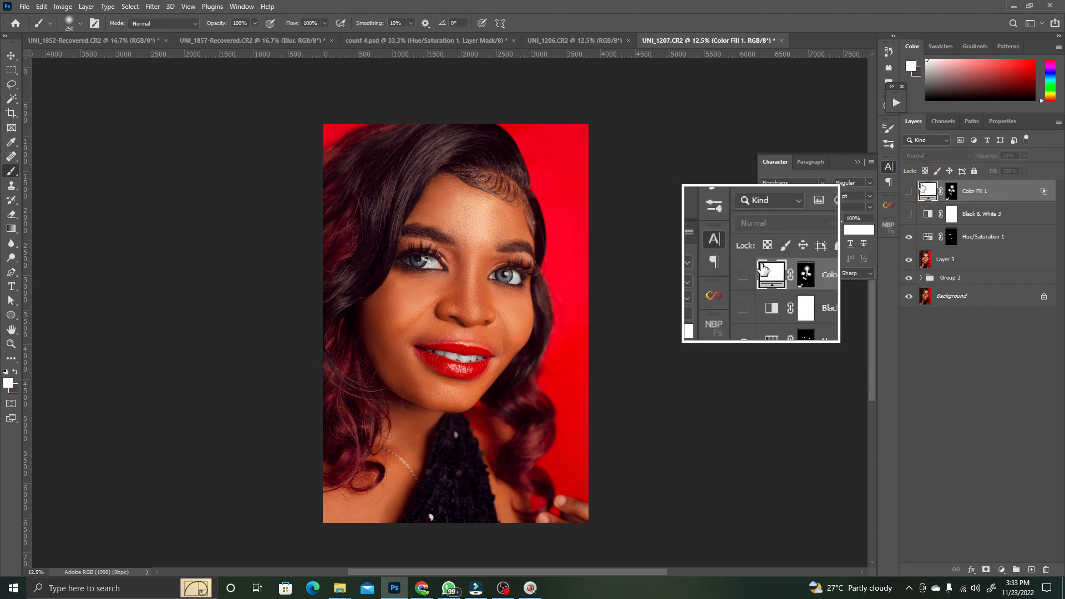
double_click(921, 187)
click(976, 160)
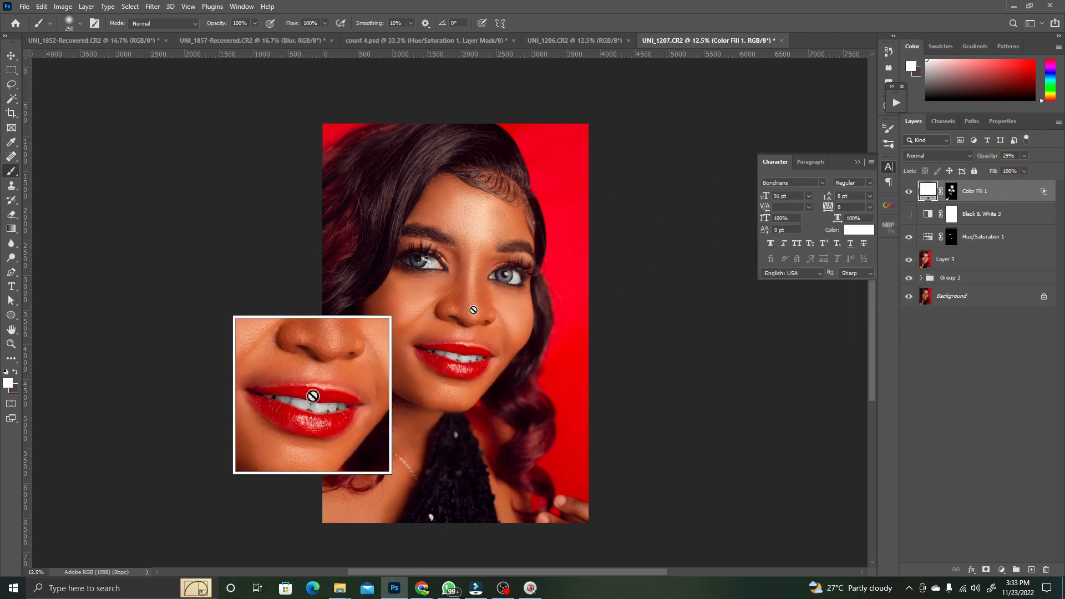
key(ctrl+alt+space)
ctrl+alt+click(465, 237)
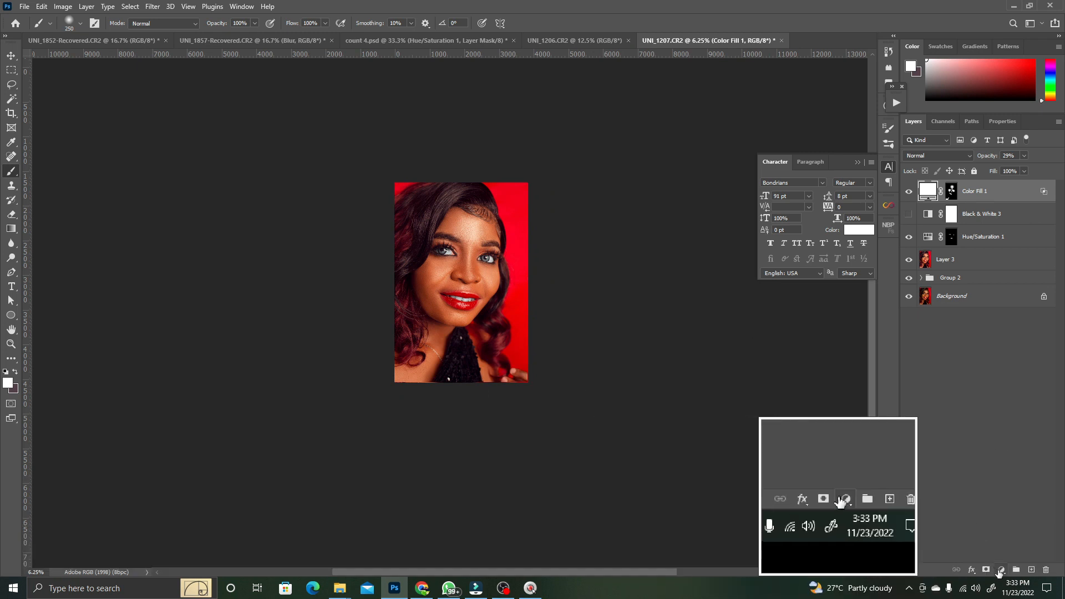
- Add a Levels adjustment layer above Color Fill 1 with input black at 10, midtones at 1.13 and white at 255
click(1001, 570)
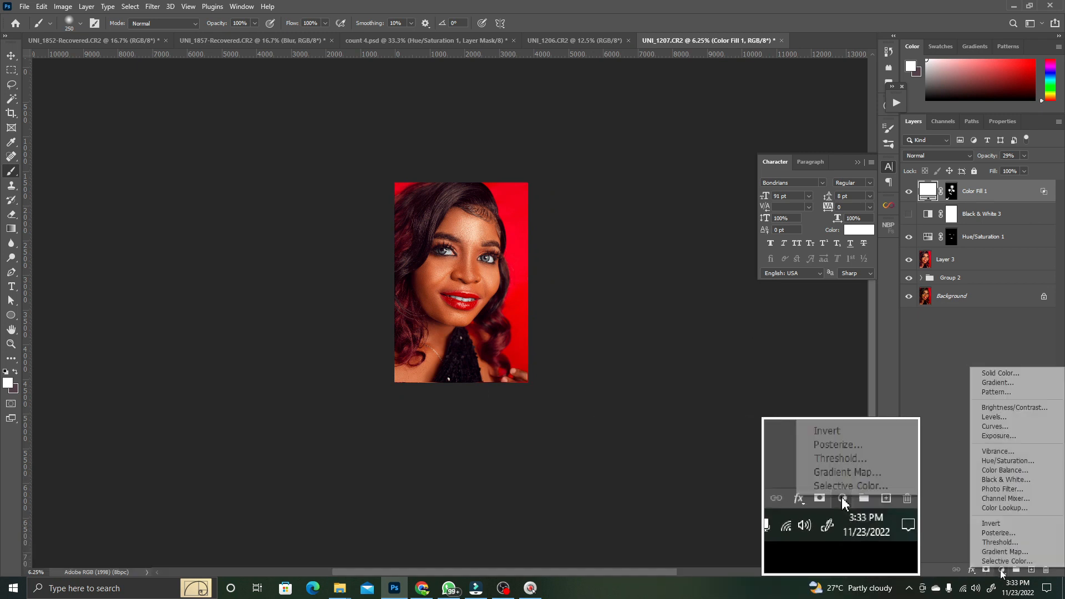
click(994, 417)
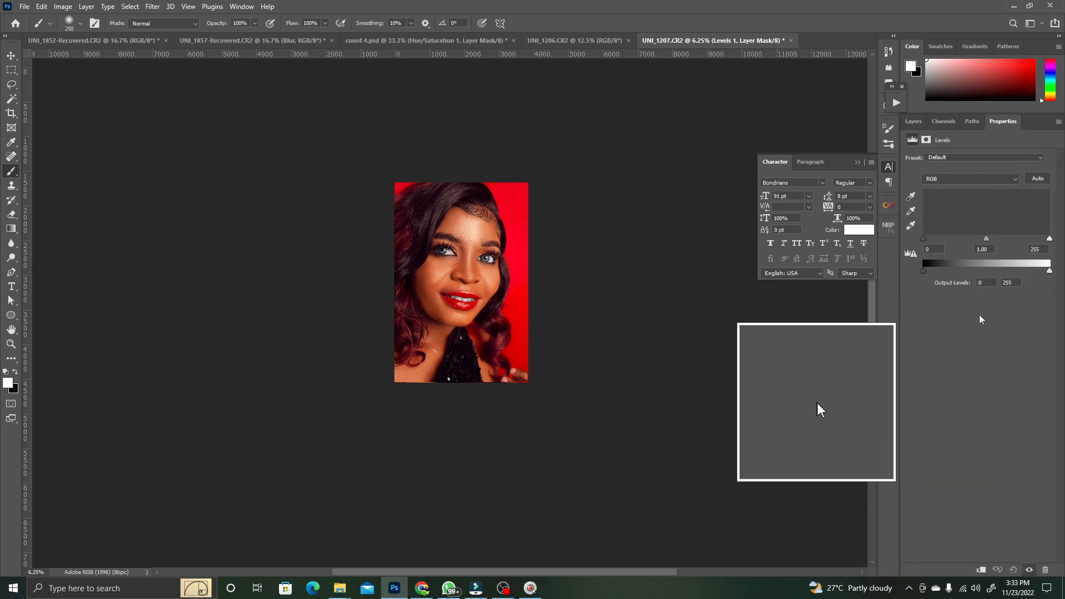
drag(925, 238, 930, 240)
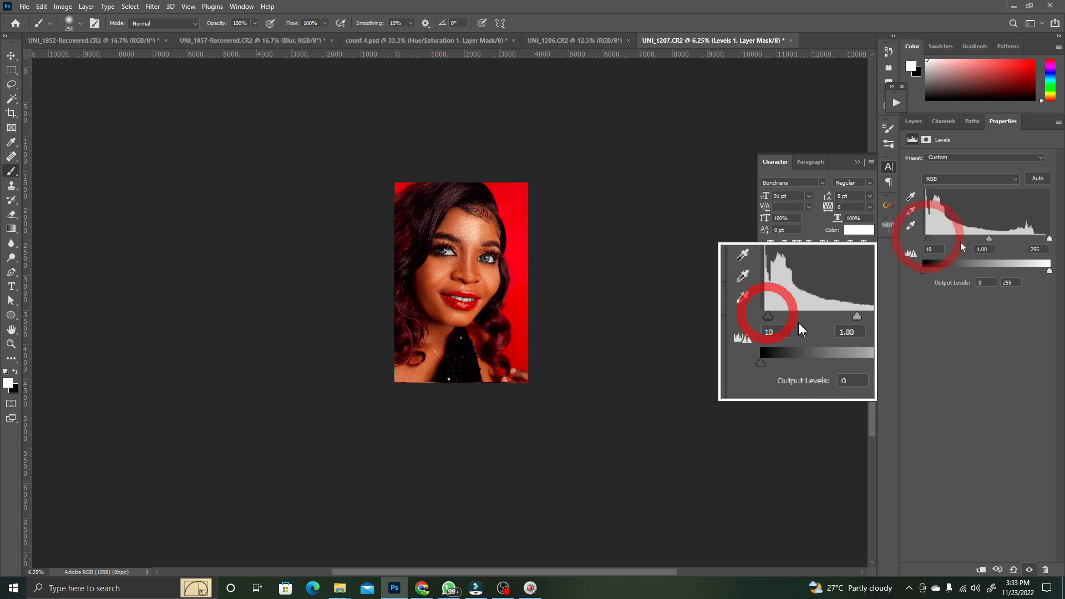
drag(988, 238, 983, 238)
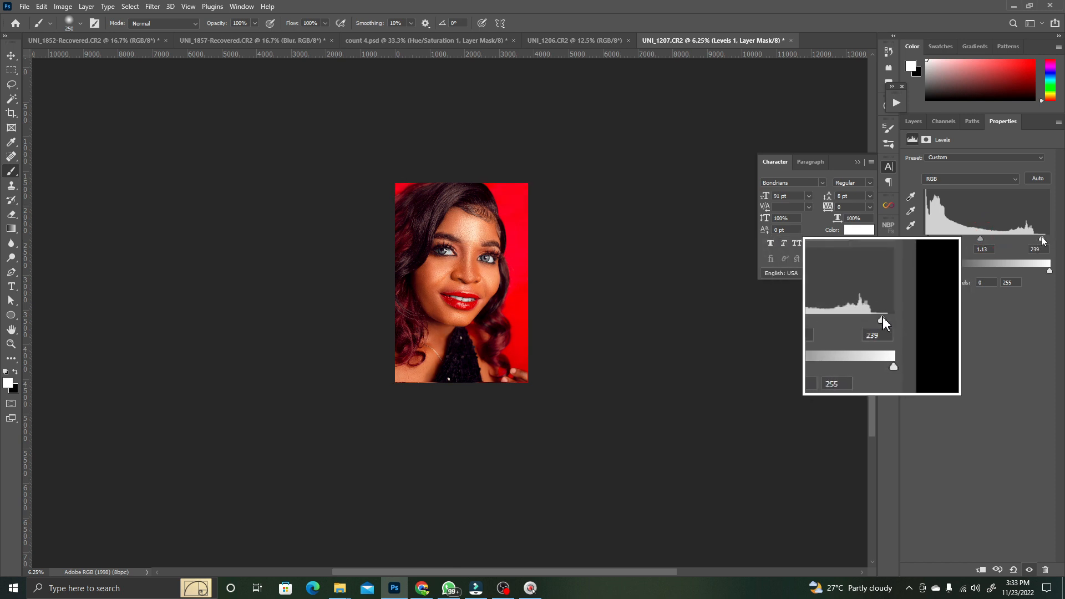
drag(1041, 238, 1050, 238)
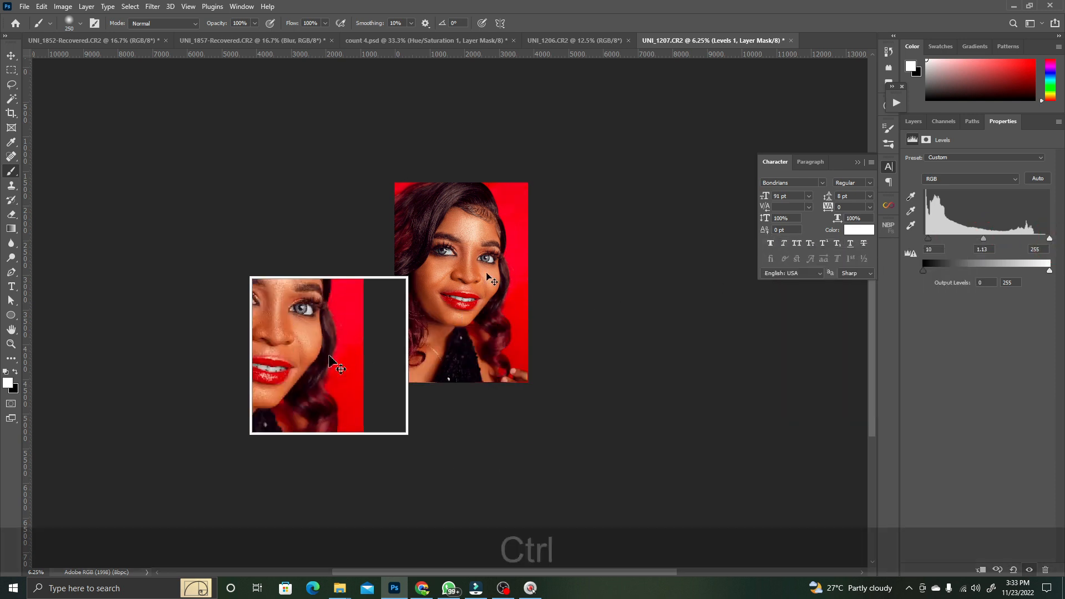
- Examine the portrait up close and at full view, comparing it with and without the Levels 1 adjustment
ctrl+click(492, 267)
drag(392, 360, 410, 315)
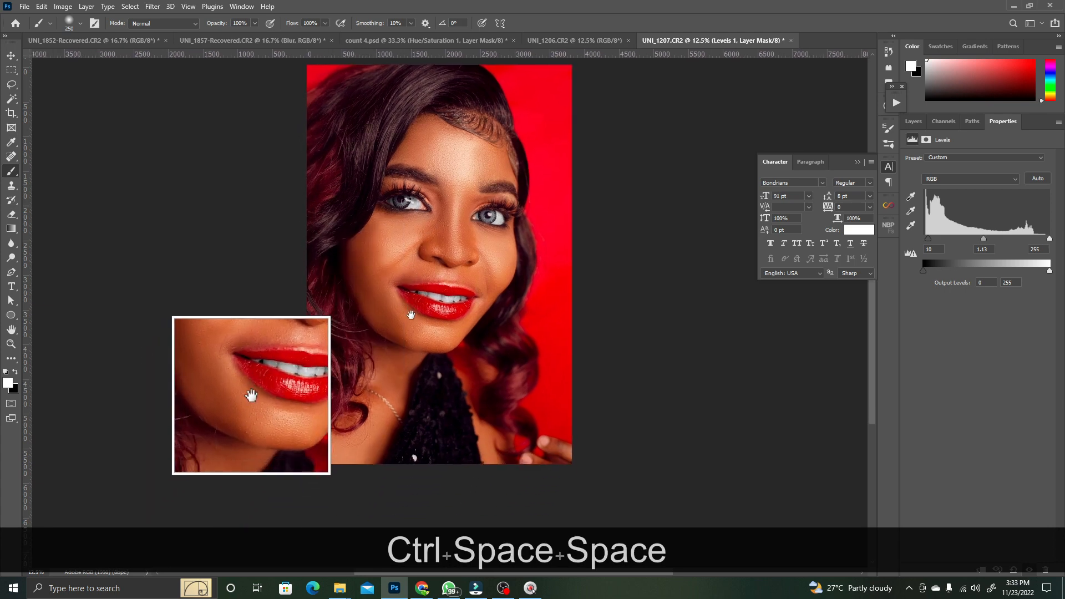
ctrl+alt+click(424, 291)
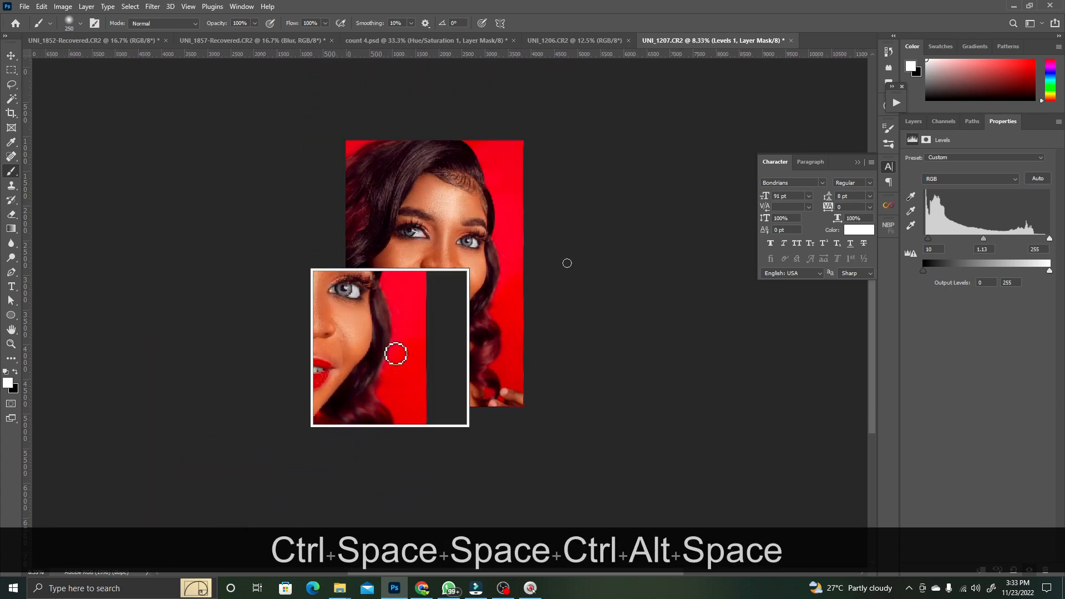
click(913, 123)
click(909, 192)
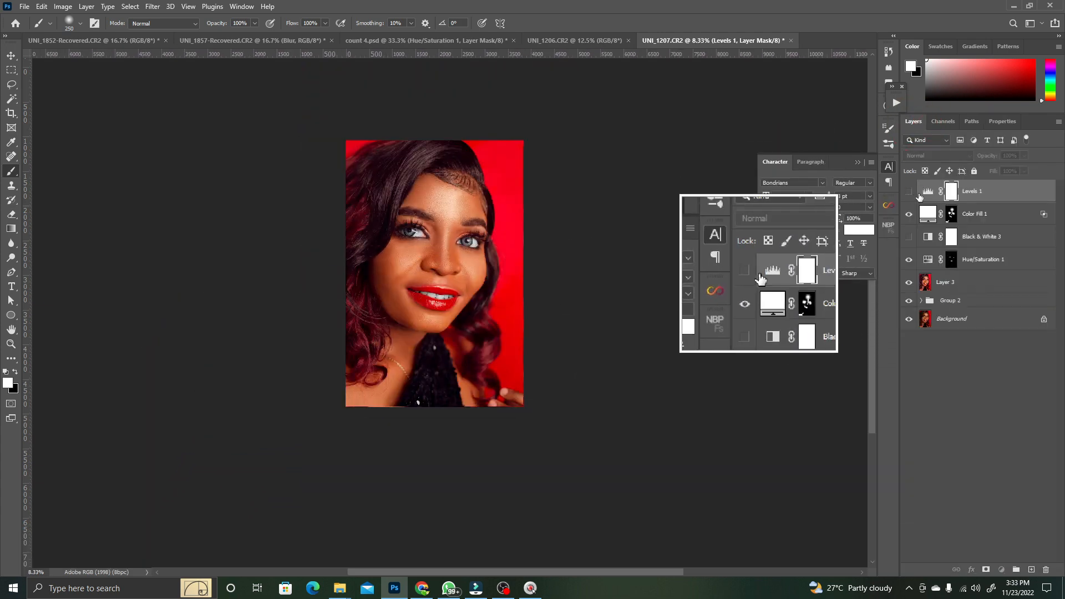
double_click(927, 192)
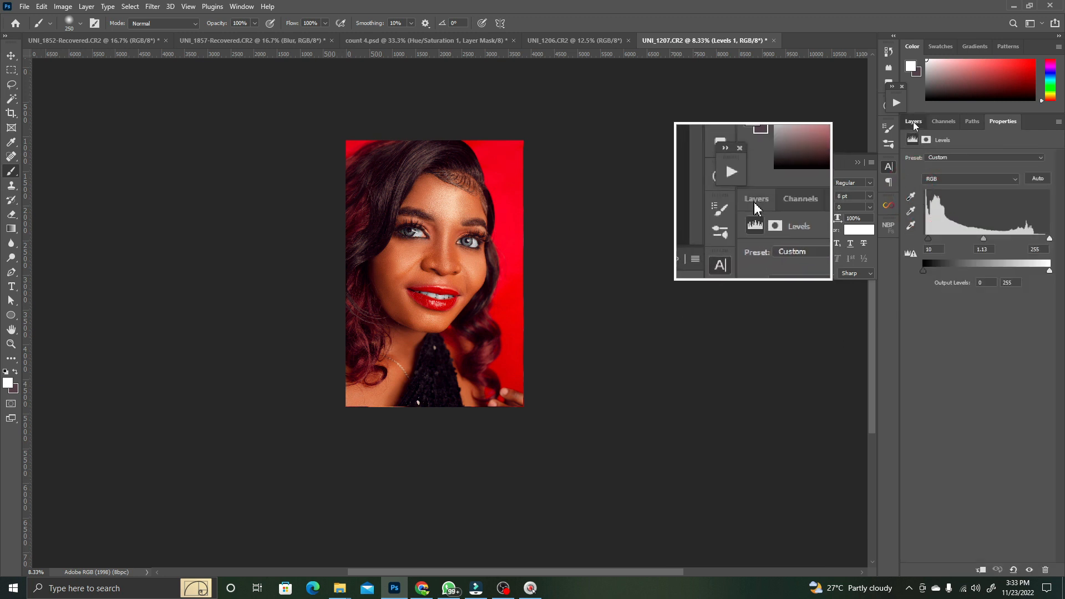
click(914, 122)
click(909, 192)
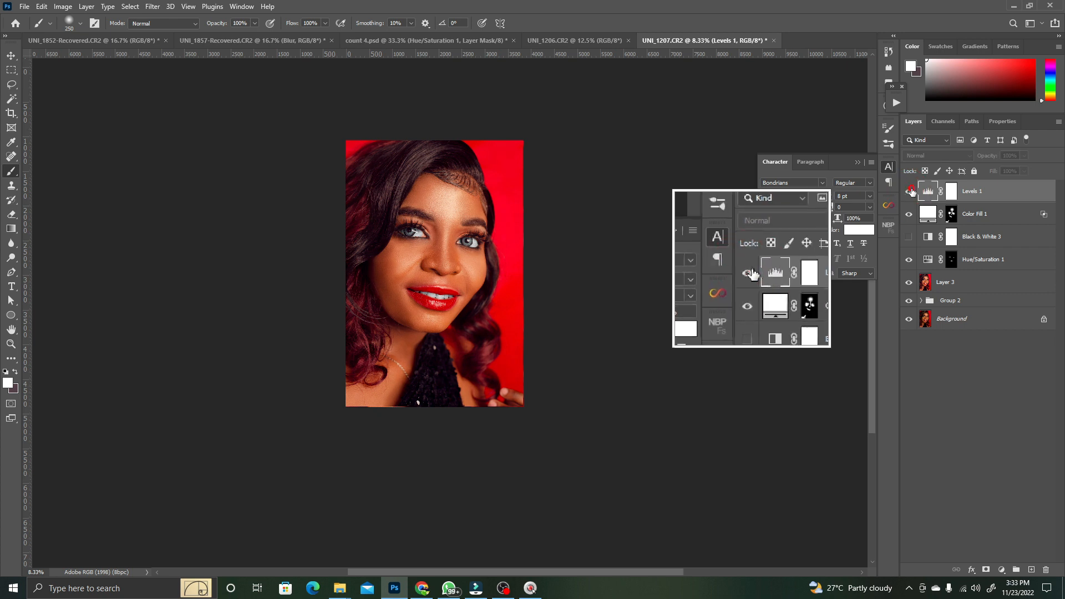
ctrl+click(428, 262)
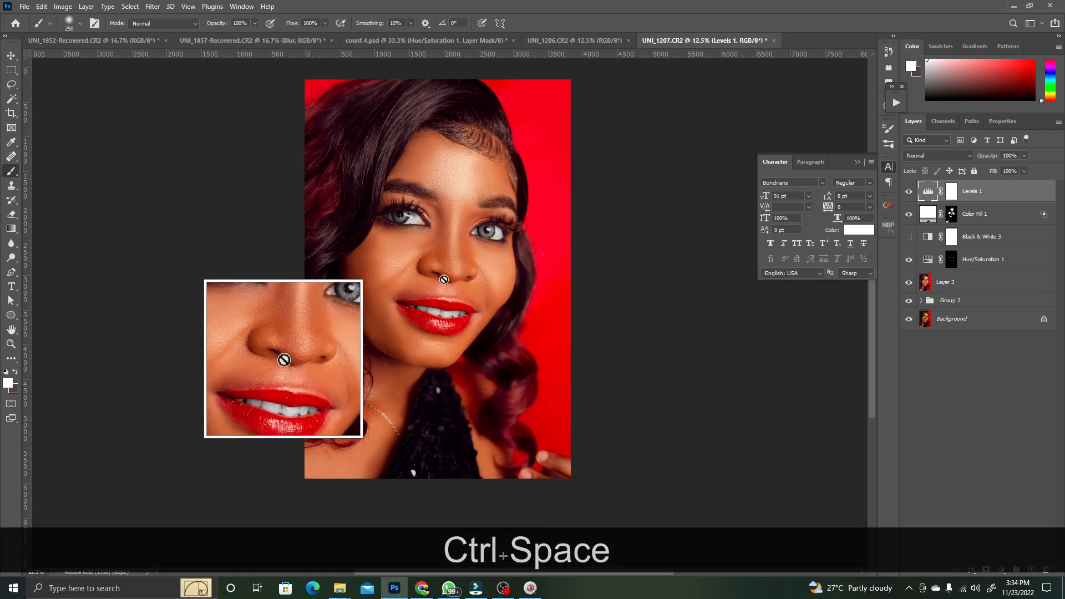
- Group all layers above the Background and stamp the visible image into a new layer on top with a duplicate of it
shift+click(933, 300)
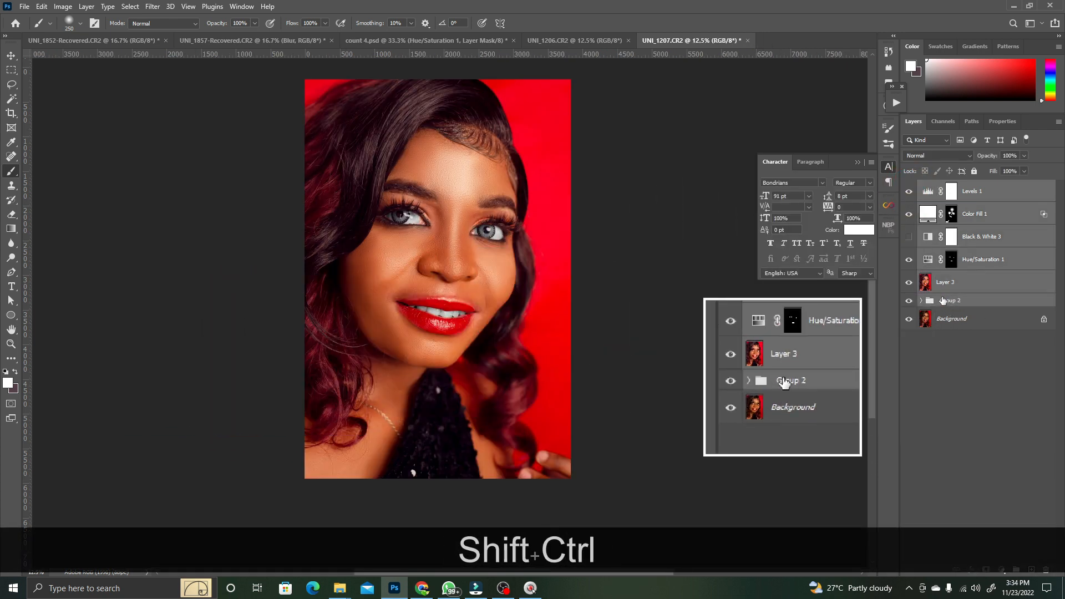
key(ctrl+shift+g)
key(alt+shift+super+e)
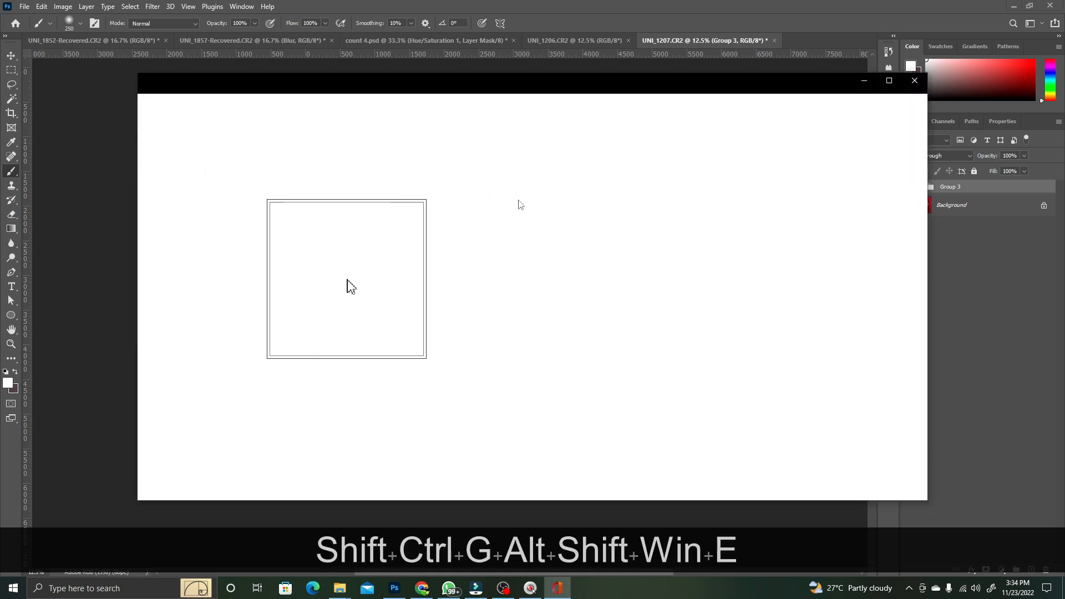
click(923, 87)
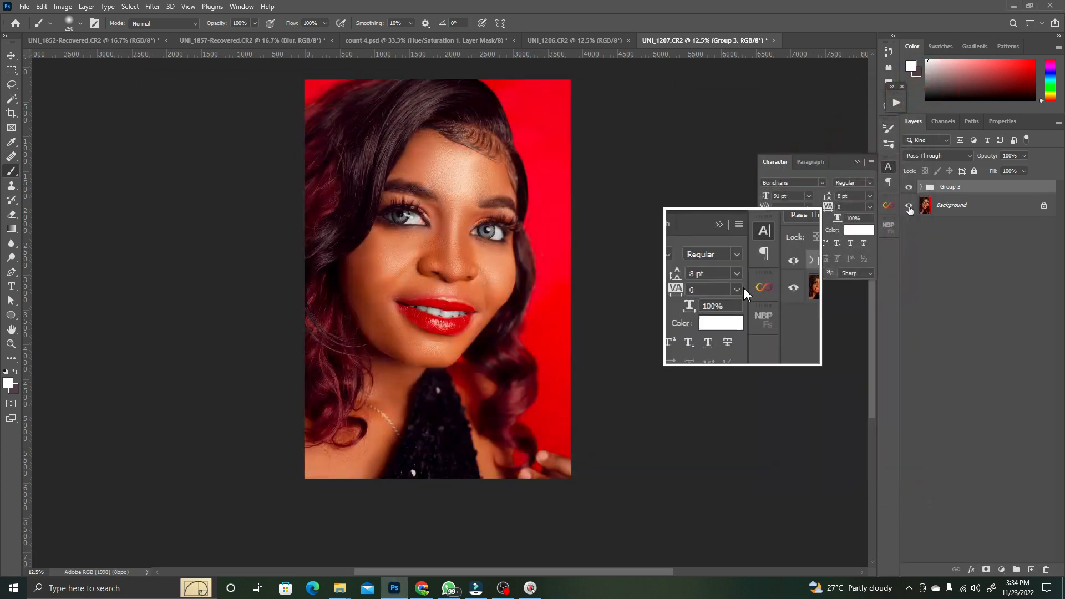
key(ctrl+alt+shift+e)
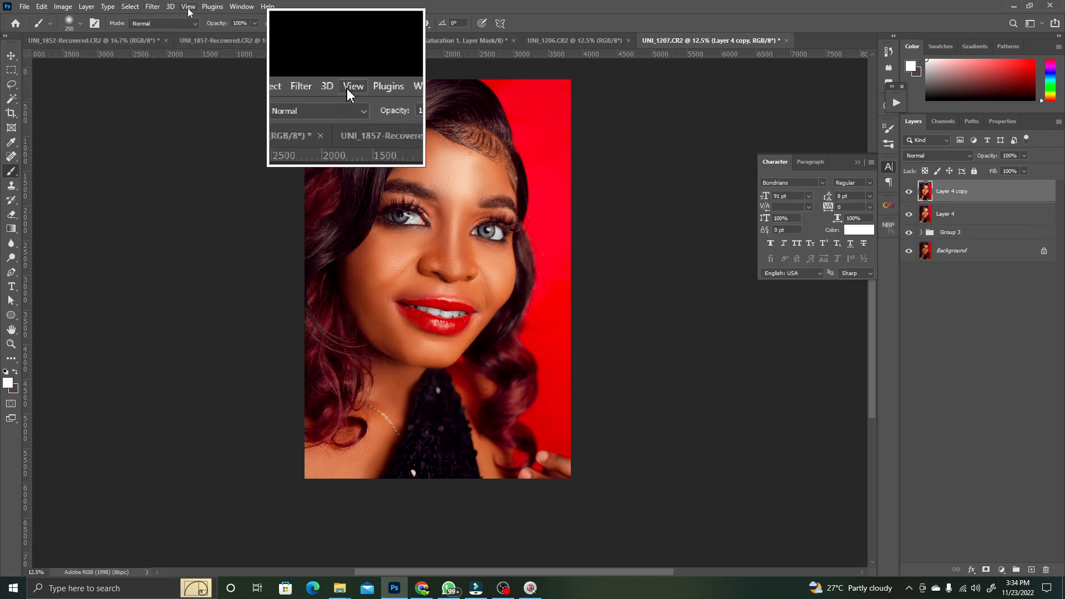
- Apply a High Pass filter with a 2 pixel radius to Layer 4 copy
click(152, 7)
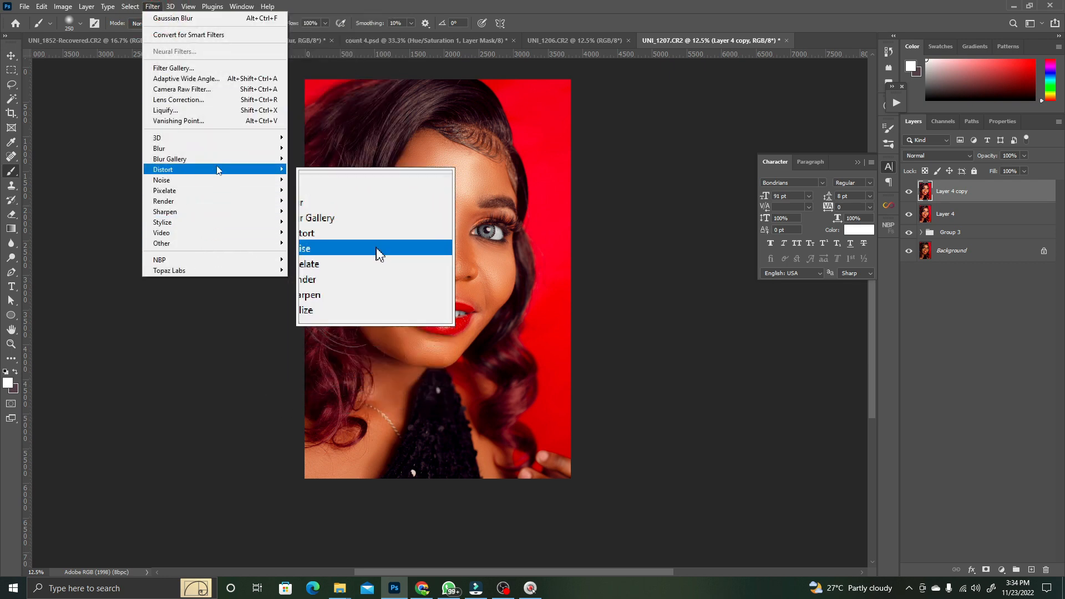
mouse_move(224, 150)
mouse_move(222, 242)
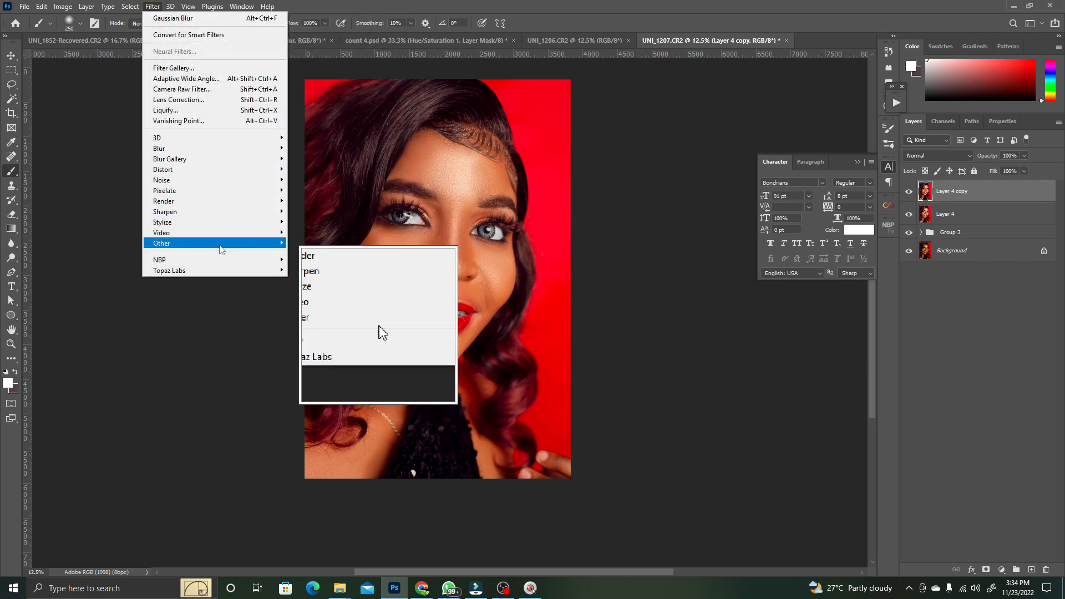
click(307, 253)
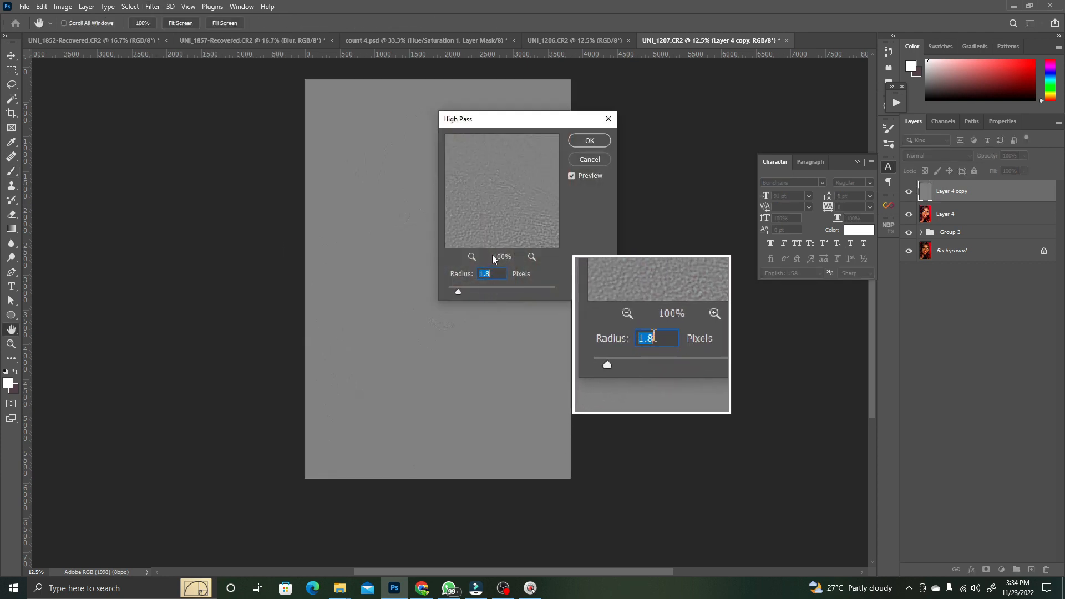
text(2.)
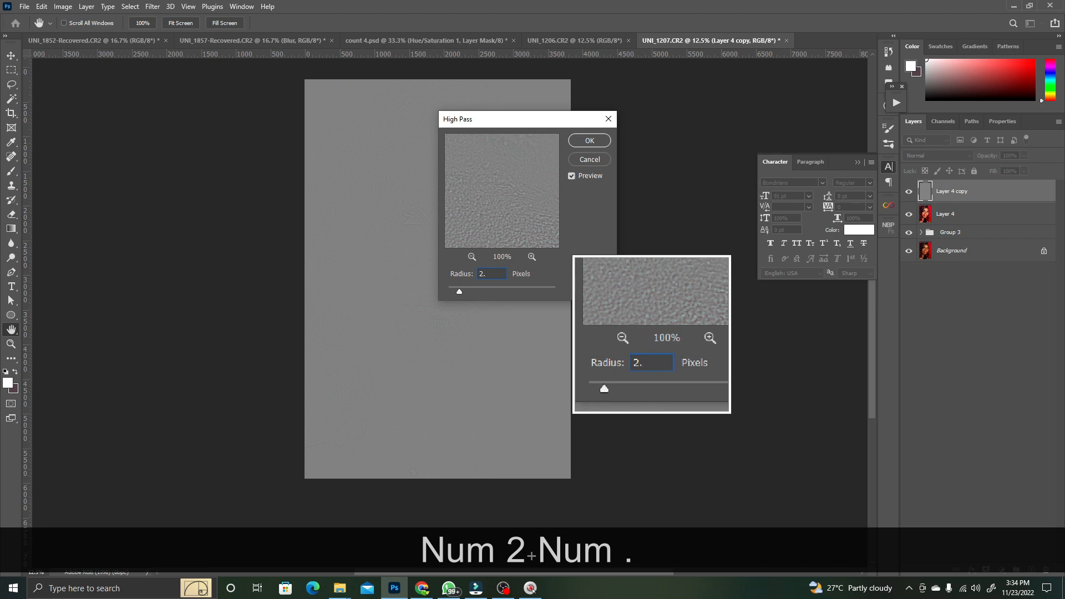
key(Return)
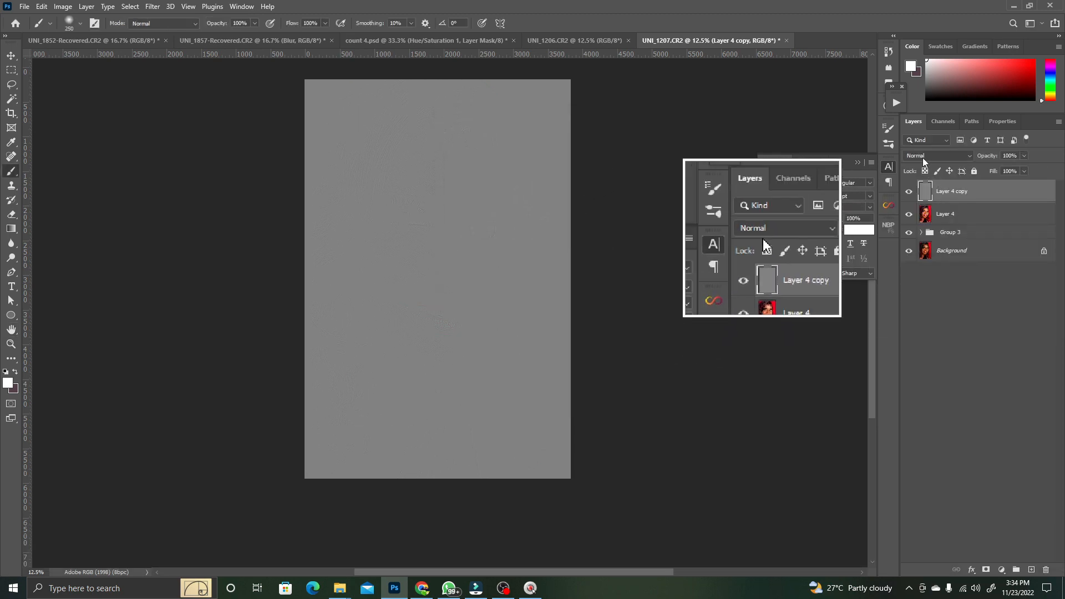
- Sharpen the portrait by setting the High Pass layer's blend mode to Vivid Light and its opacity to 16%
click(928, 156)
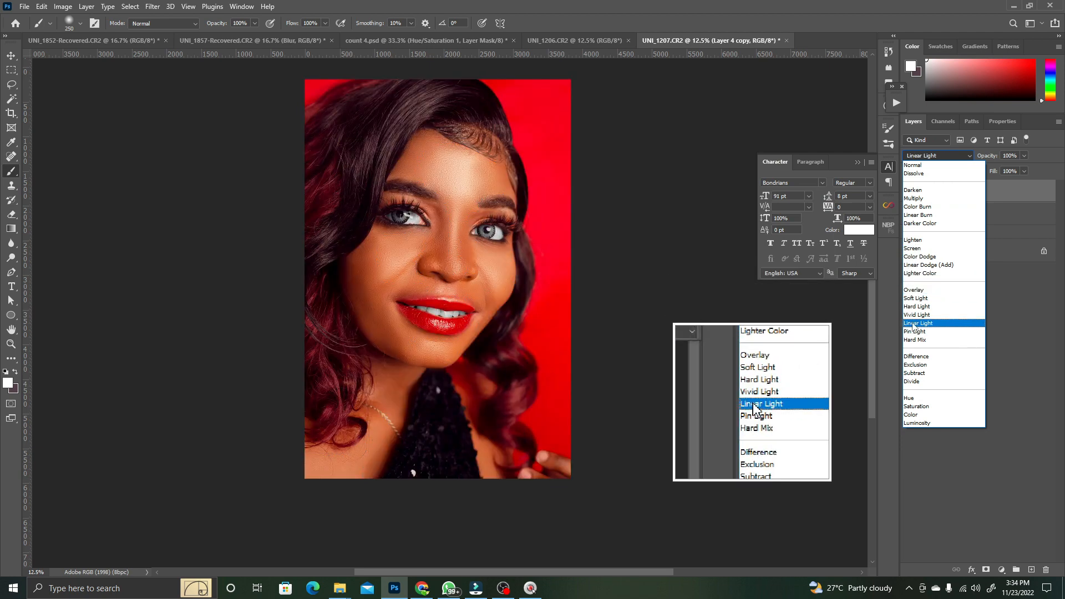
click(918, 300)
key(ctrl+space)
click(456, 241)
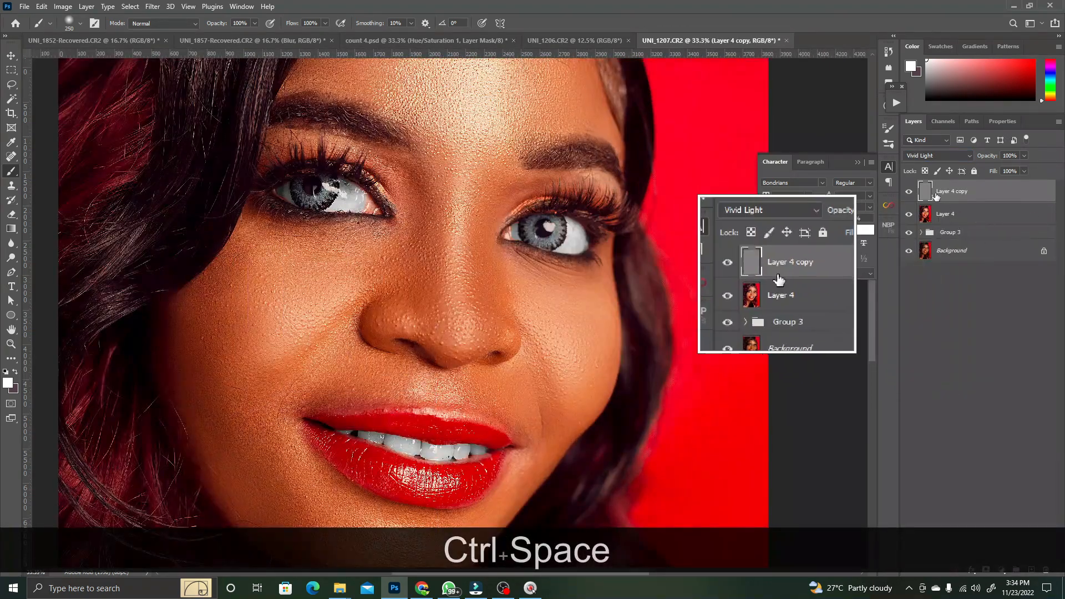
click(908, 195)
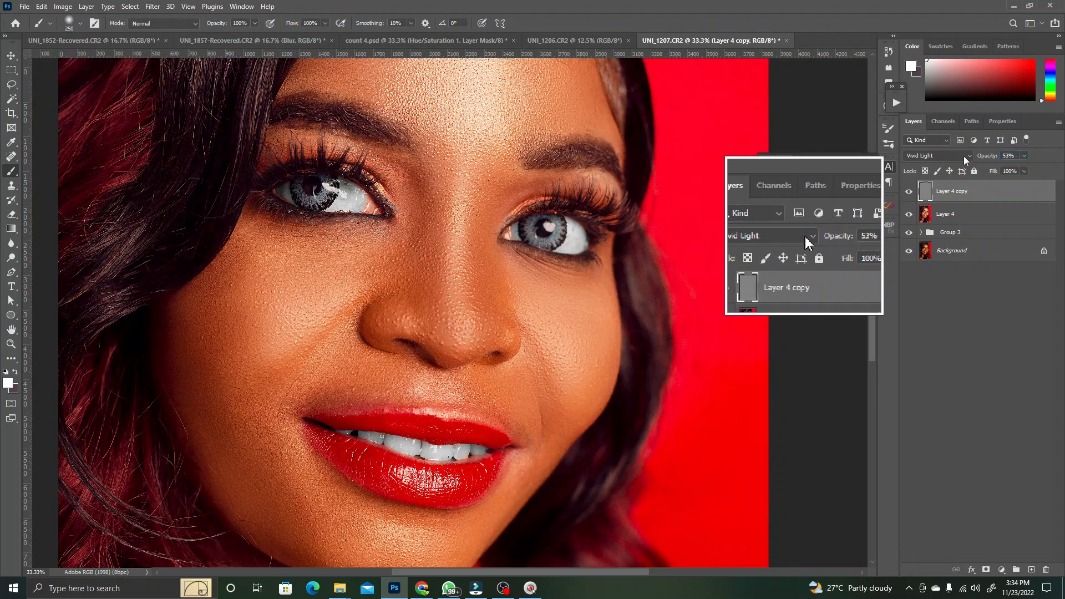
drag(963, 158, 962, 161)
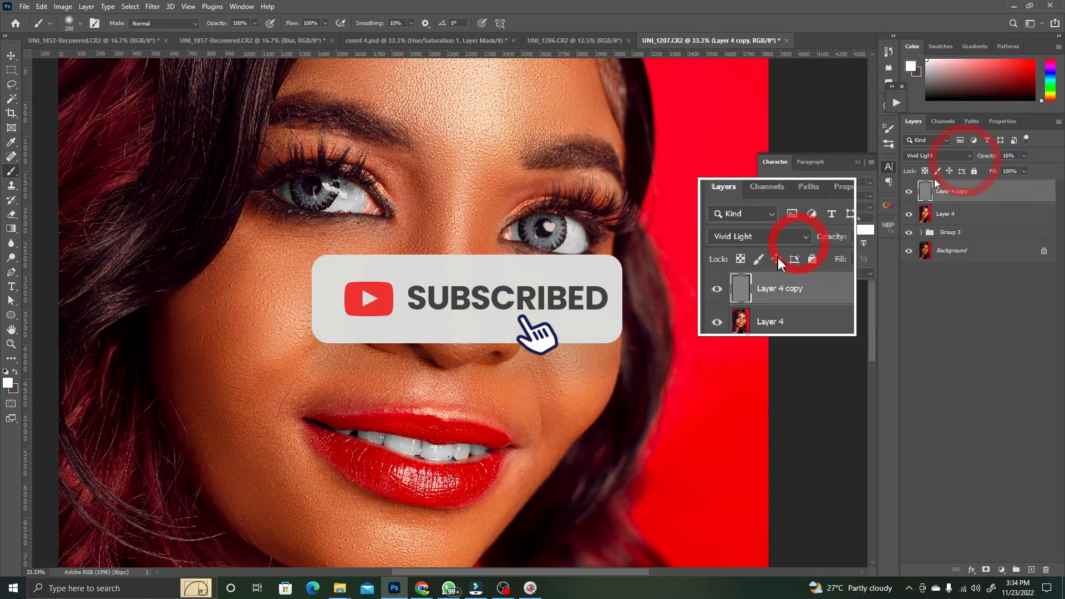
- Compare the portrait with and without the High Pass sharpening layer, both up close and at full view
click(909, 193)
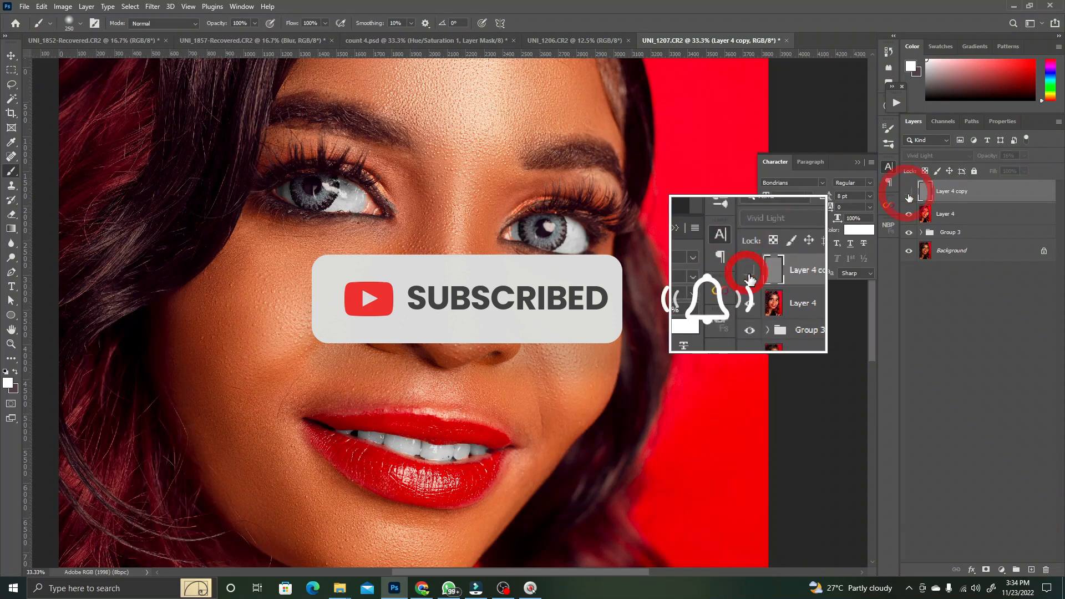
key(ctrl+alt+space)
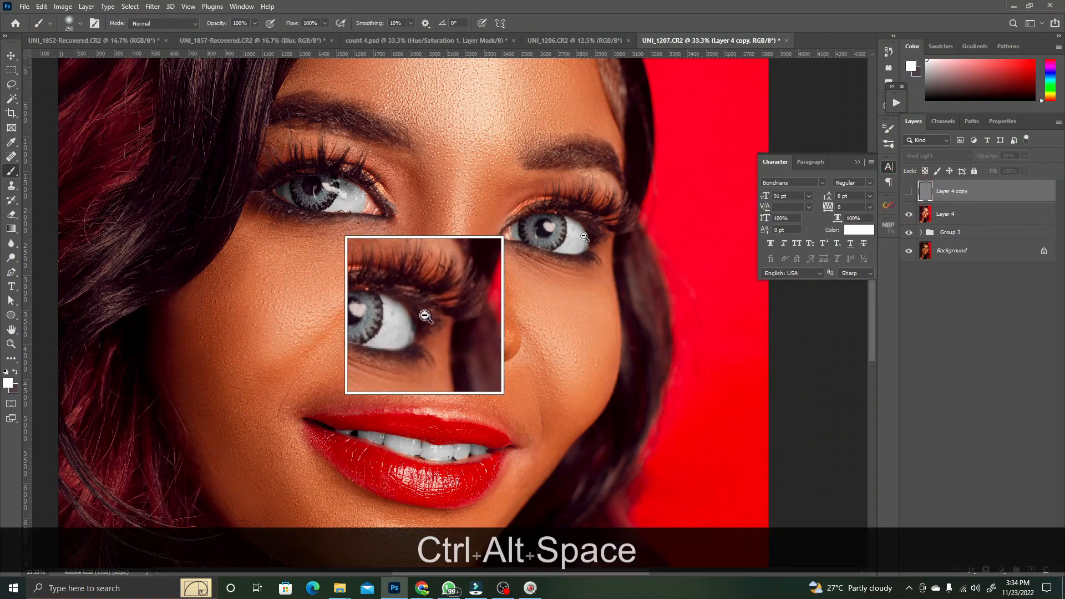
click(455, 252)
click(468, 261)
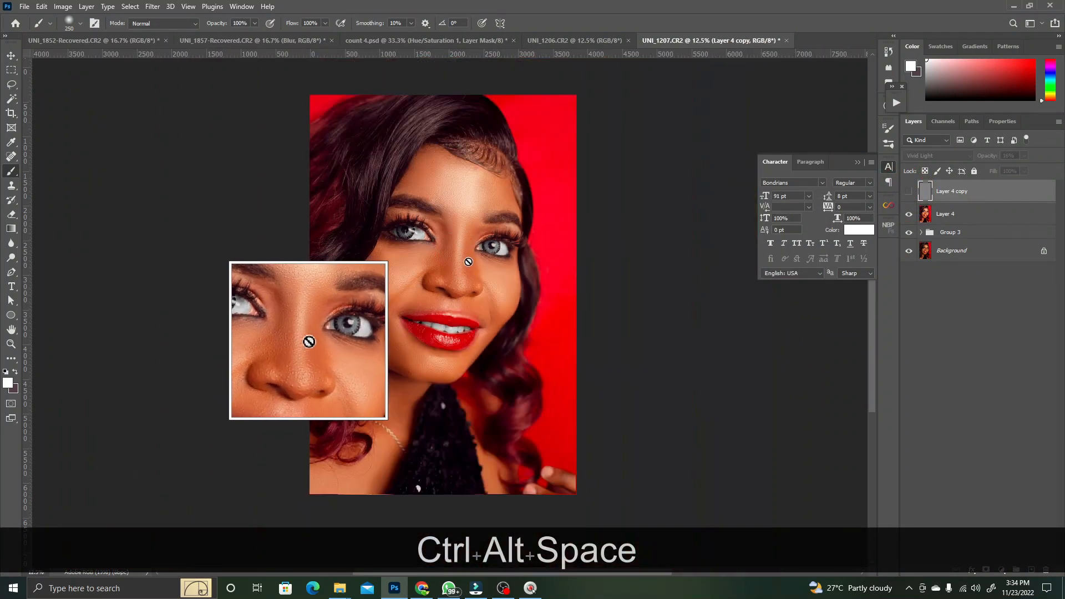
click(908, 192)
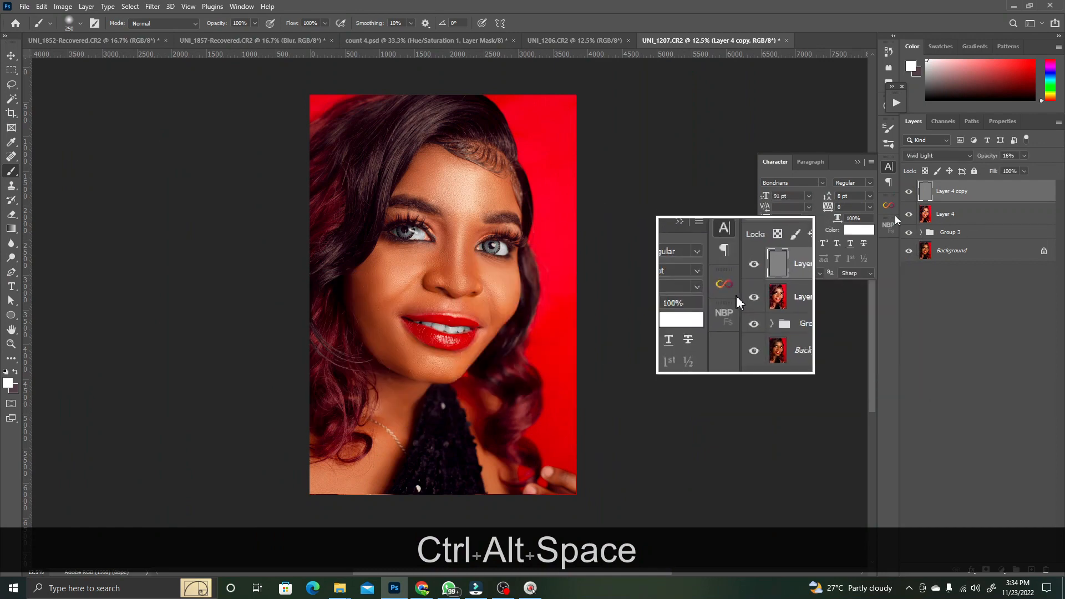
key(ctrl+space)
click(426, 277)
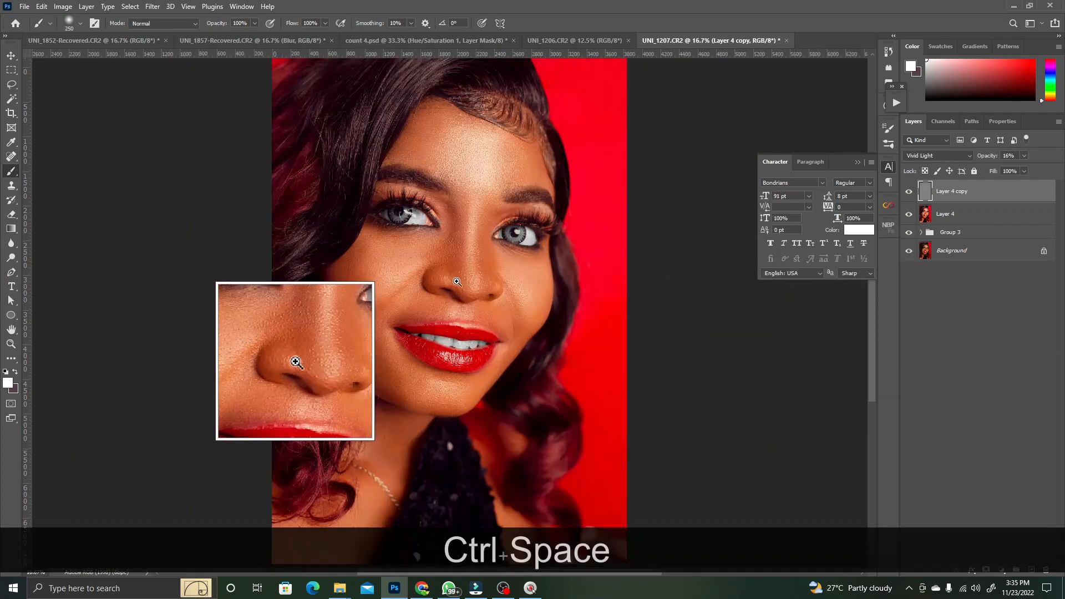
- Group the High Pass layer, Layer 4 and Group 3 together above the Background
key(shift)
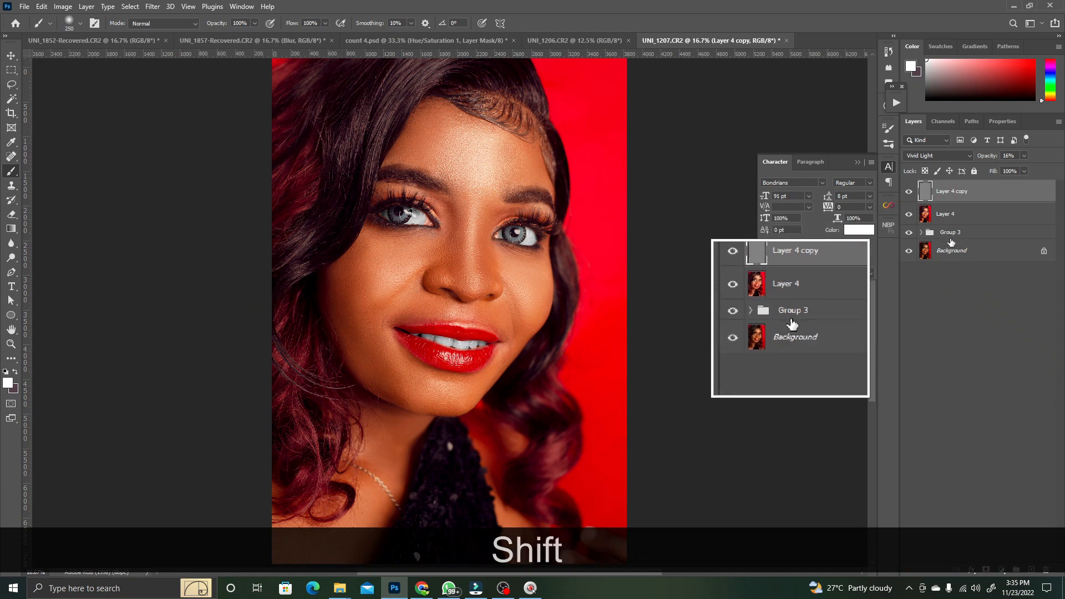
shift+click(951, 236)
key(ctrl+shift+g)
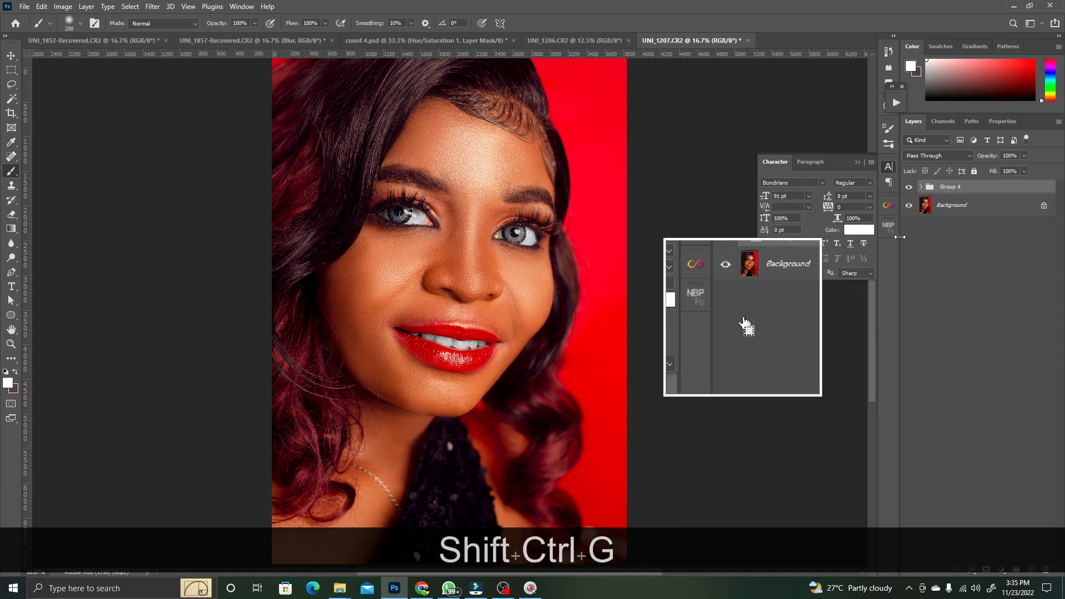
- Compare the retouched portrait with the original Background image alone, and examine the face up close
alt+click(909, 208)
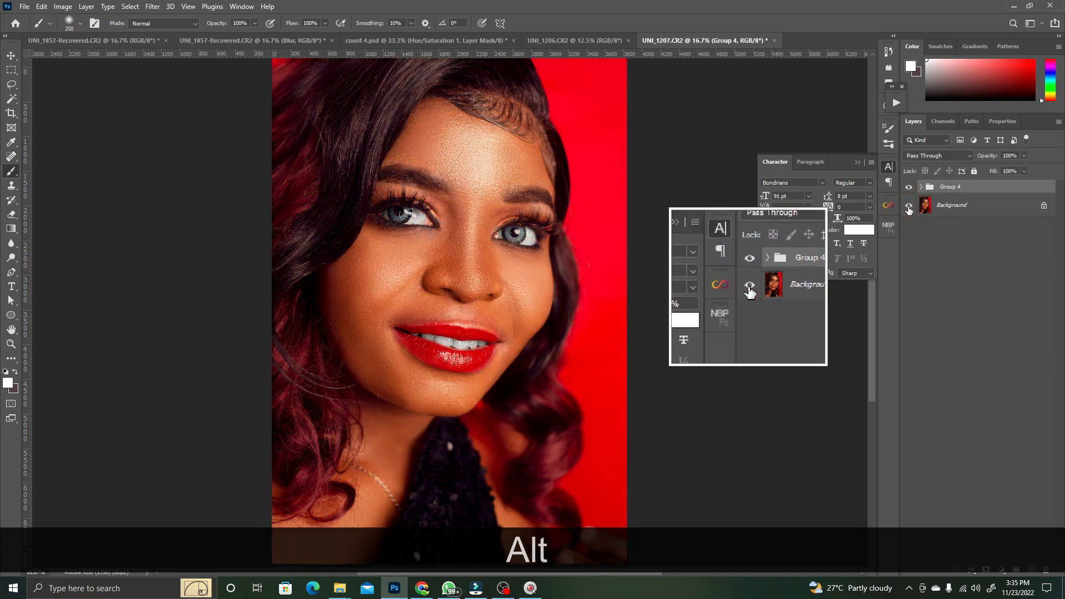
alt+click(910, 209)
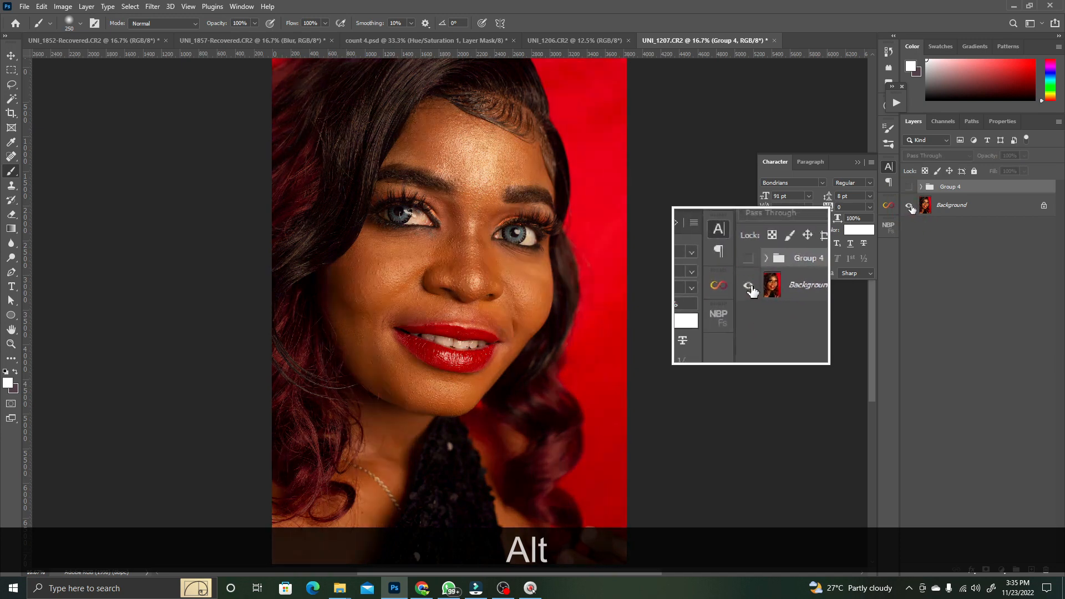
alt+click(909, 208)
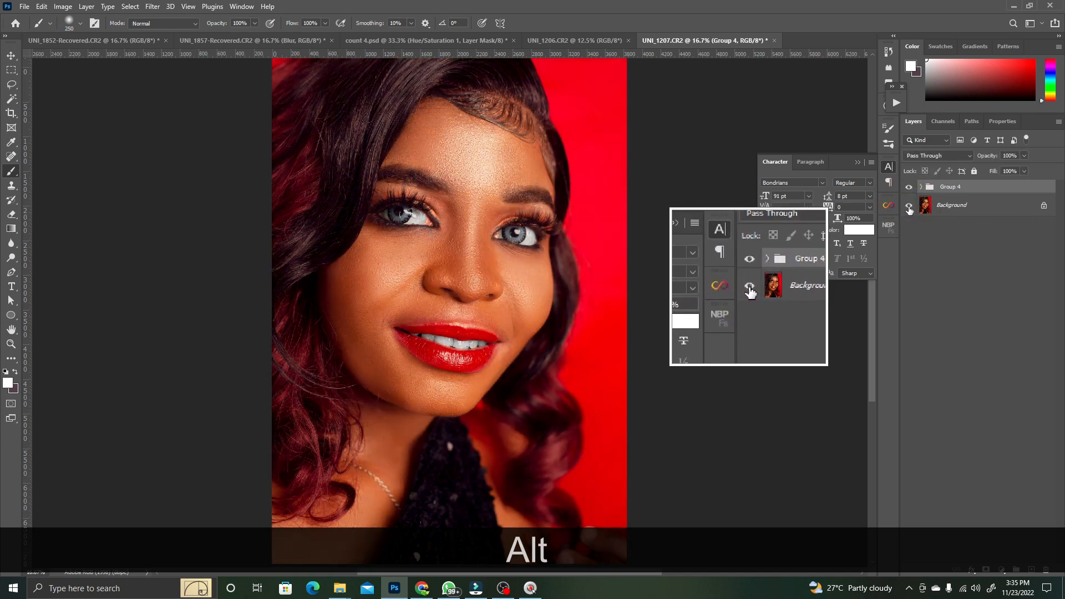
ctrl+alt+click(527, 206)
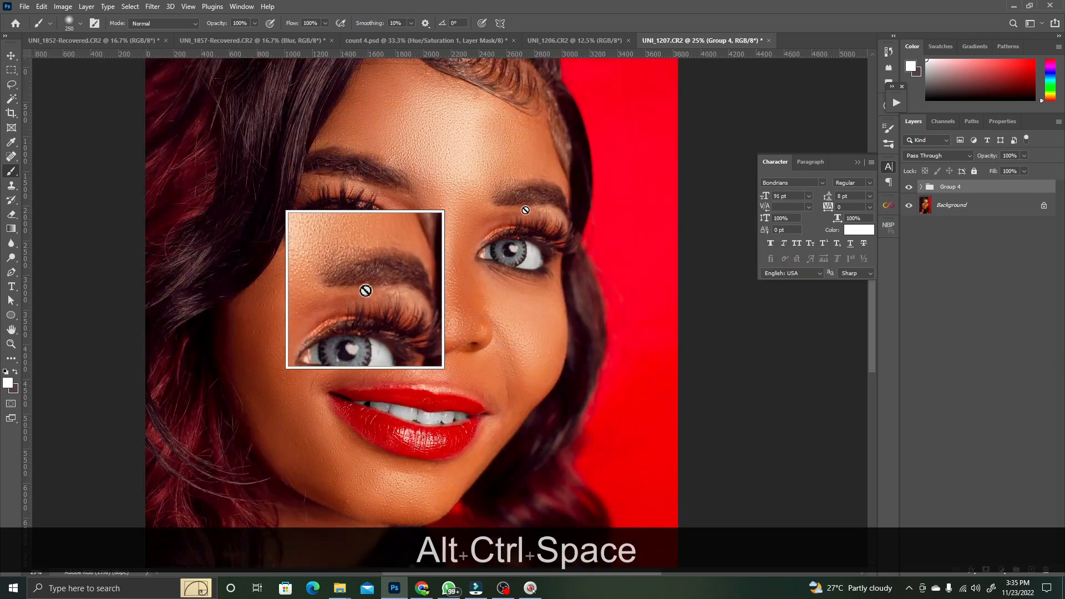
key(z)
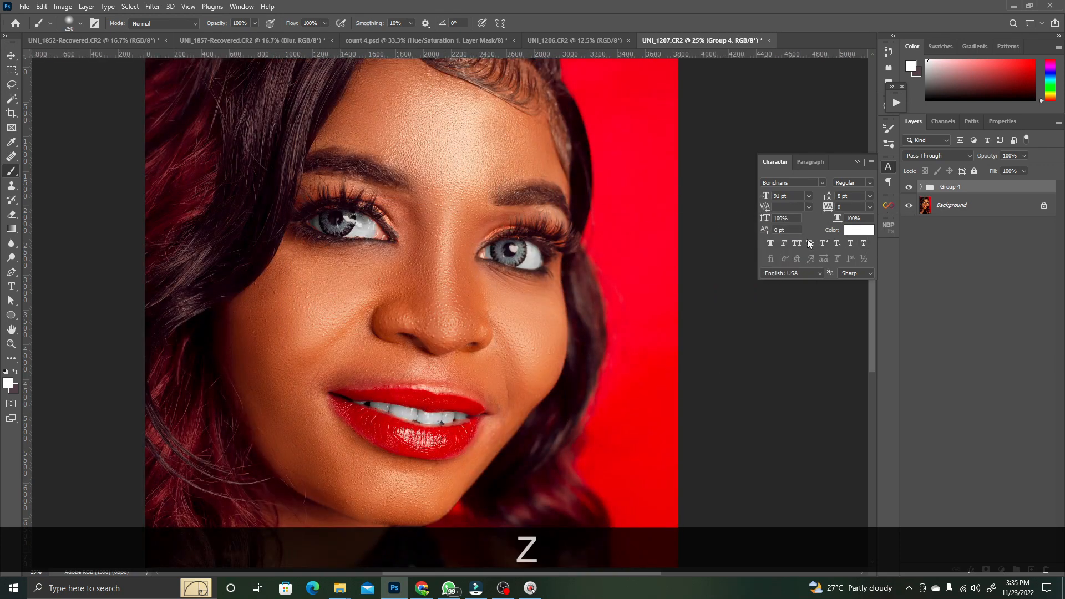